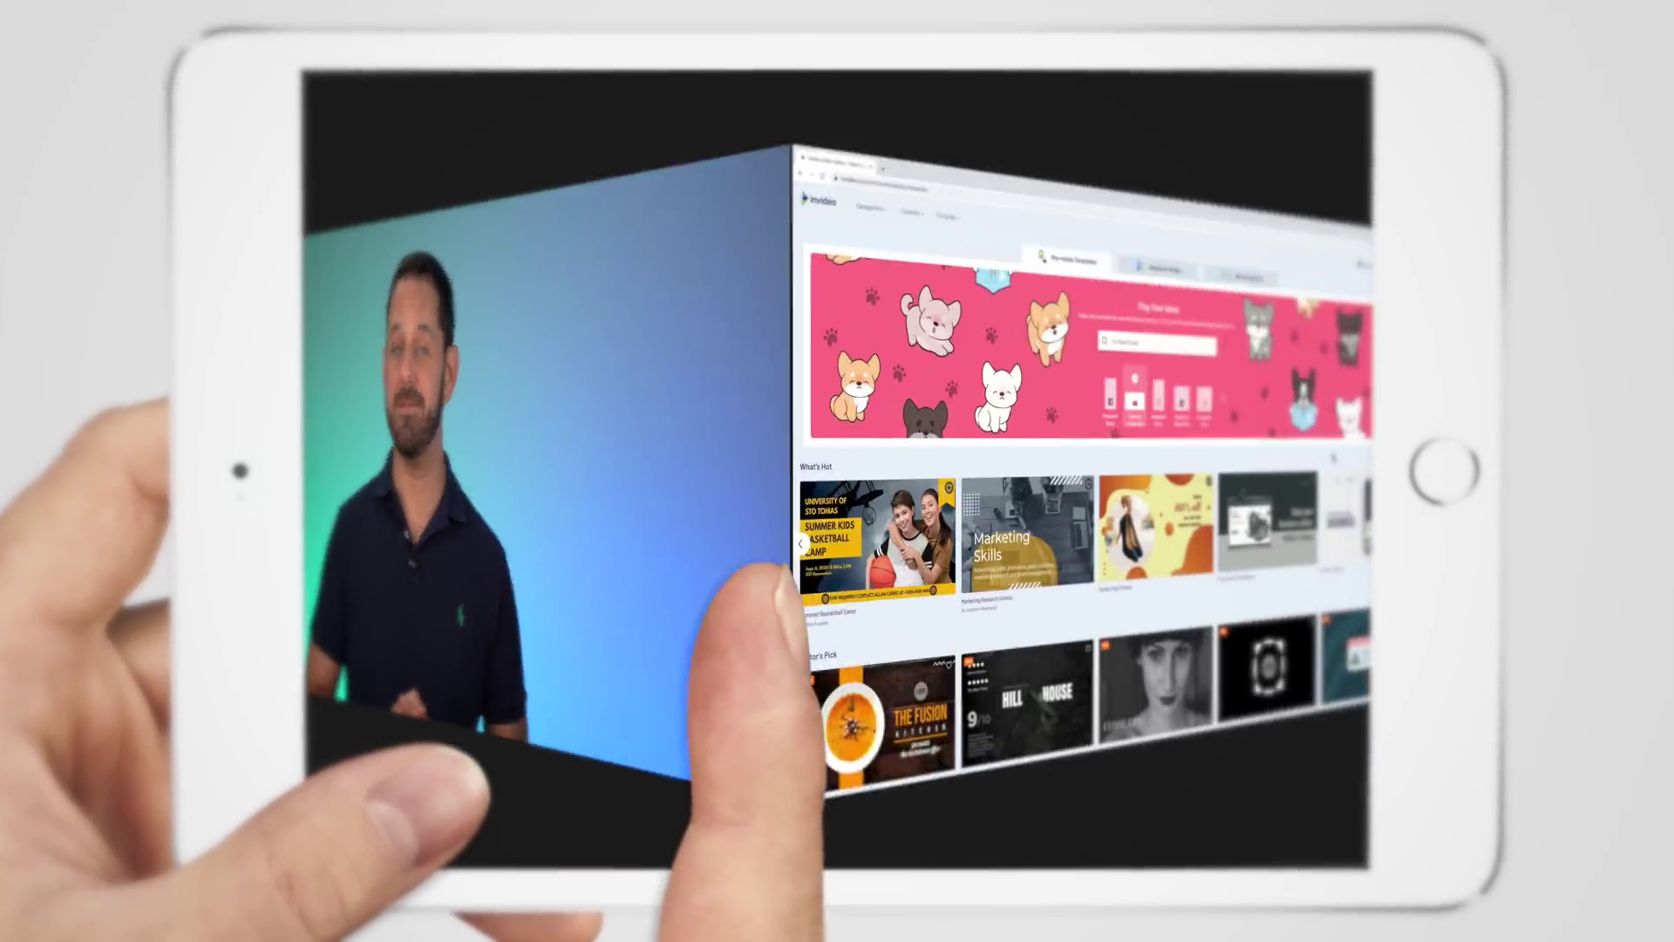
Create a 'Tech Talk America' brand preset with the power-button logo and blue highlight and accent colours
scroll(1347, 455, "down", 10)
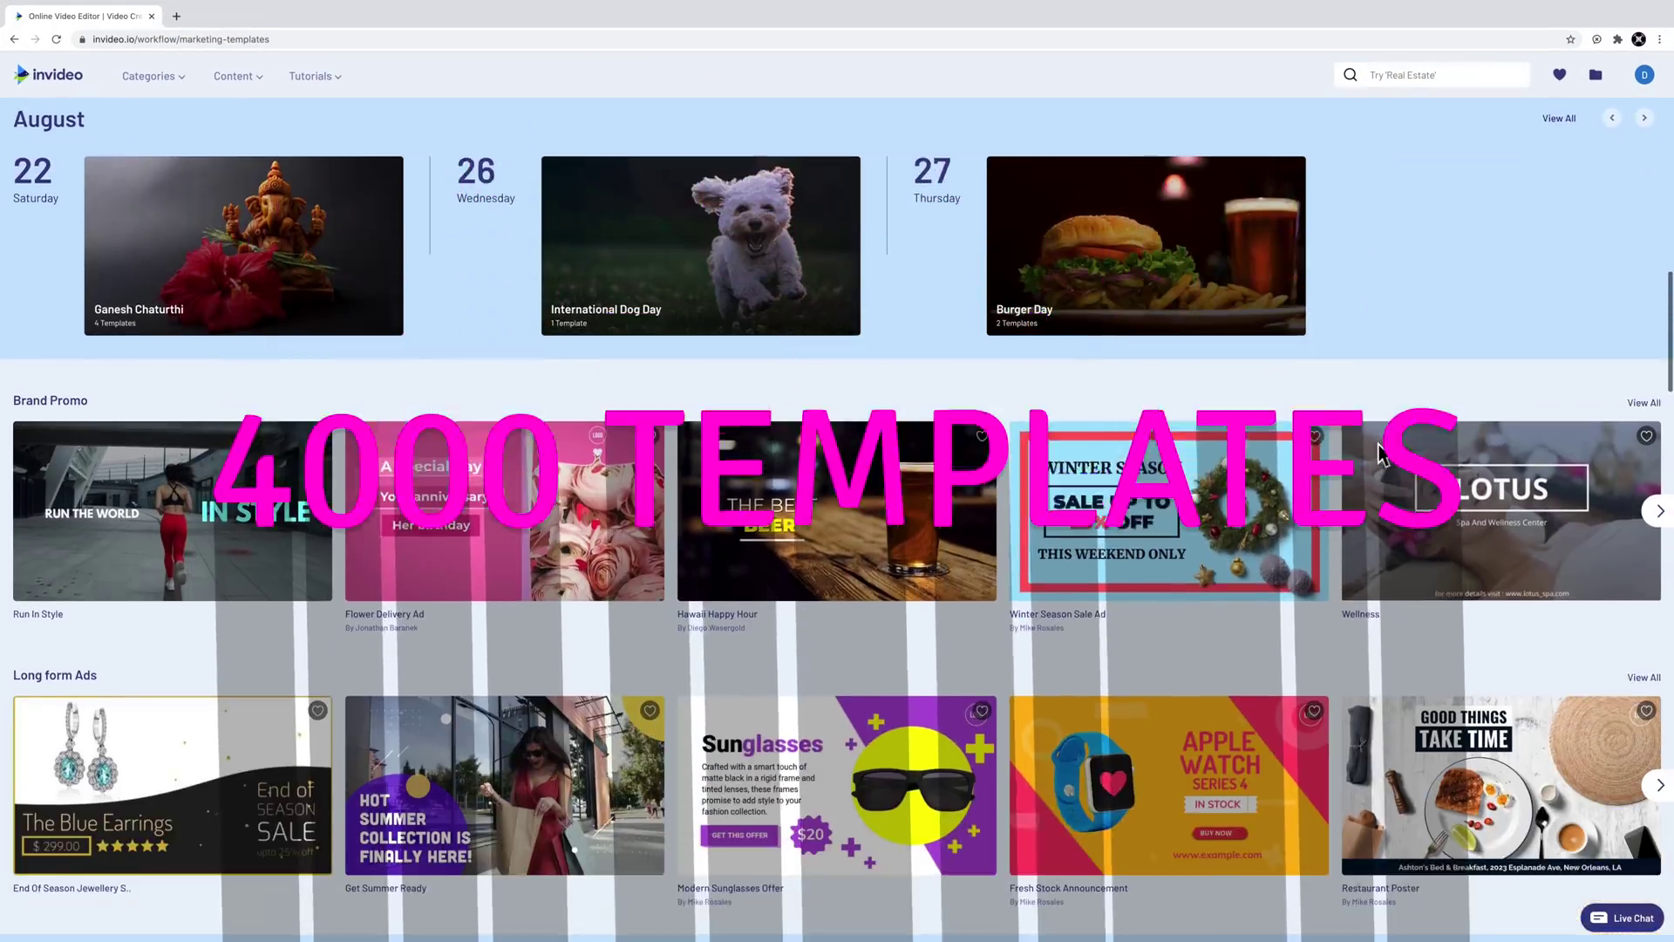
scroll(1380, 452, "down", 12)
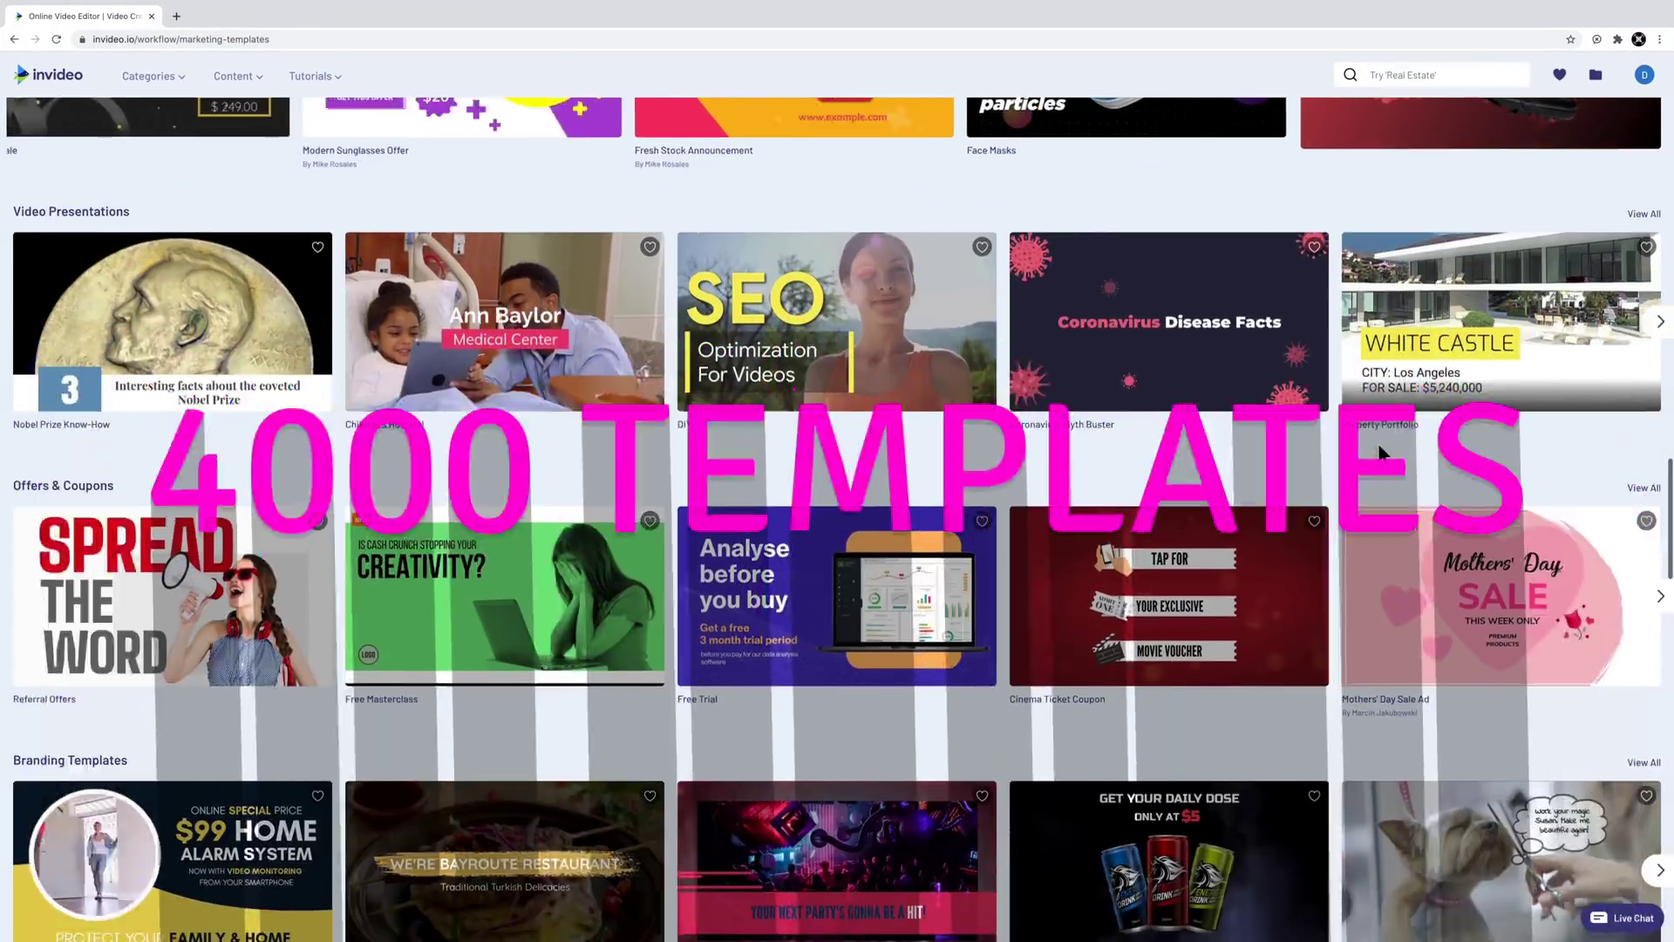
scroll(1378, 443, "down", 7)
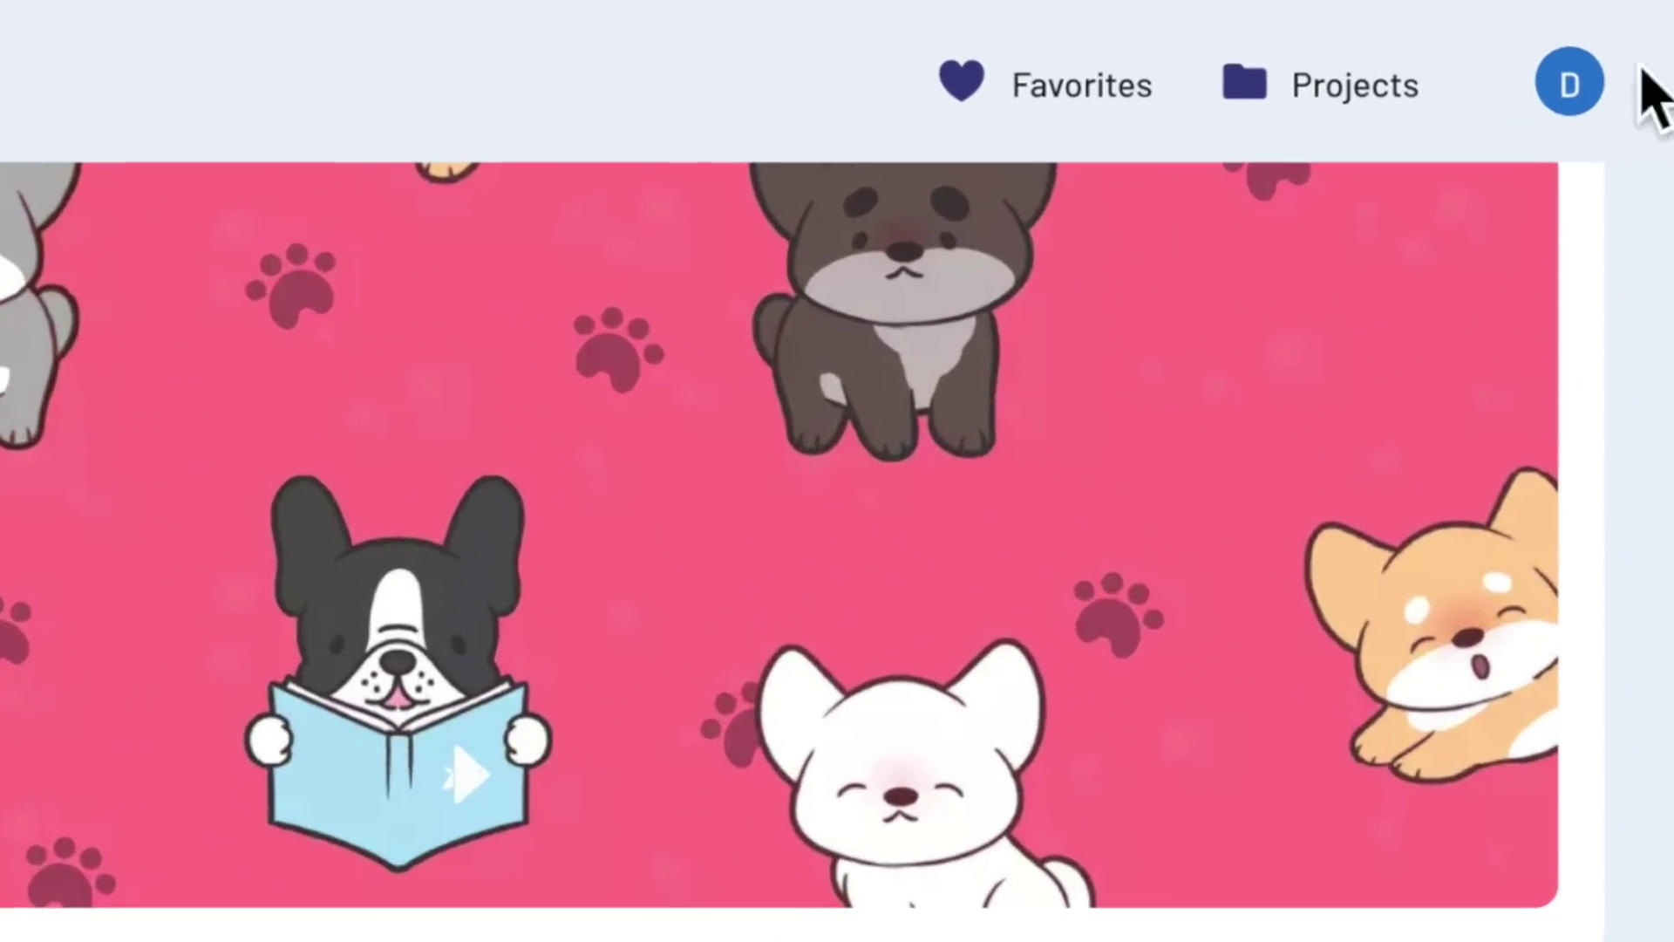
left_click(1587, 103)
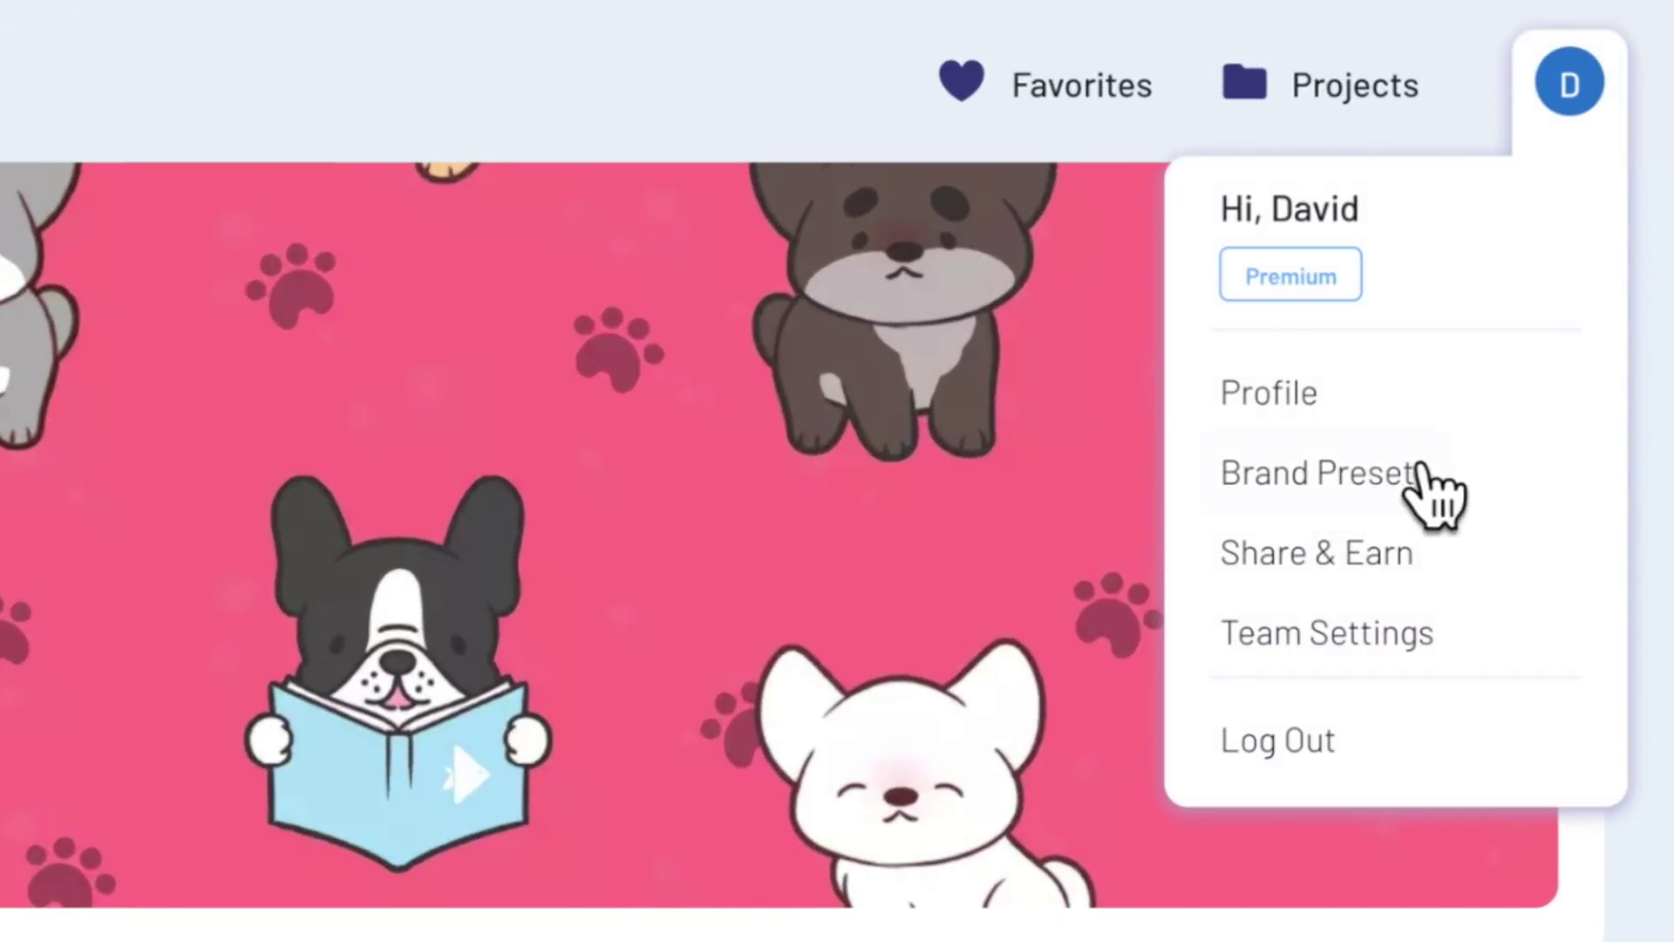
left_click(1297, 482)
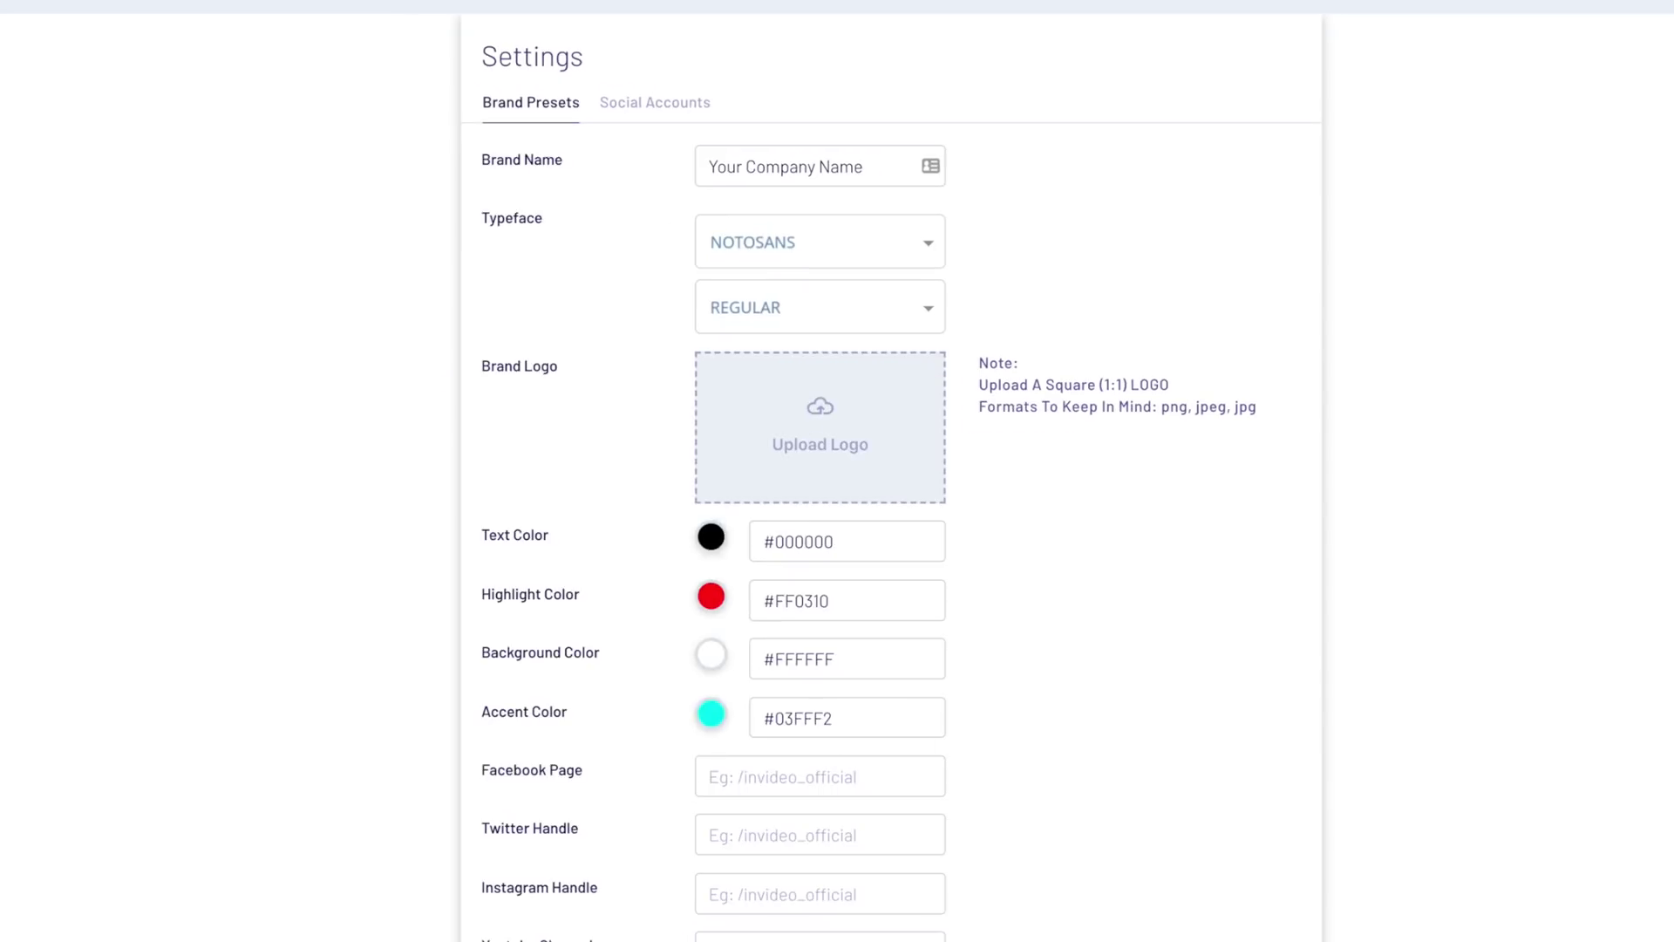
left_click(711, 175)
type("Tech")
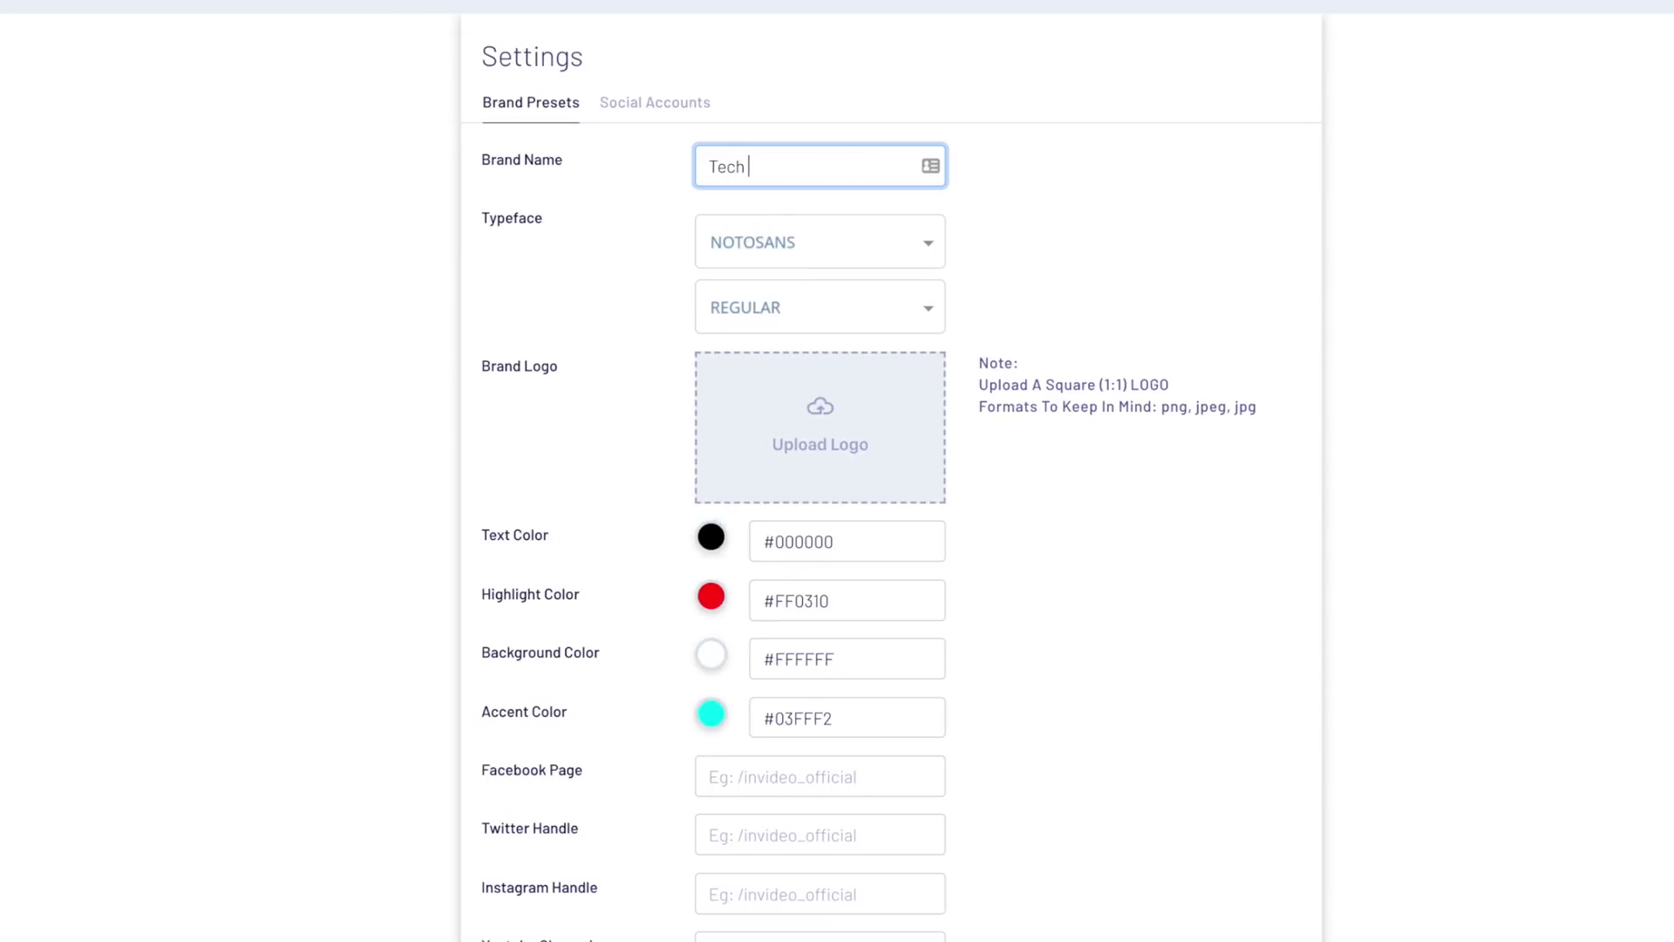
type(" Talk Americ")
type("a")
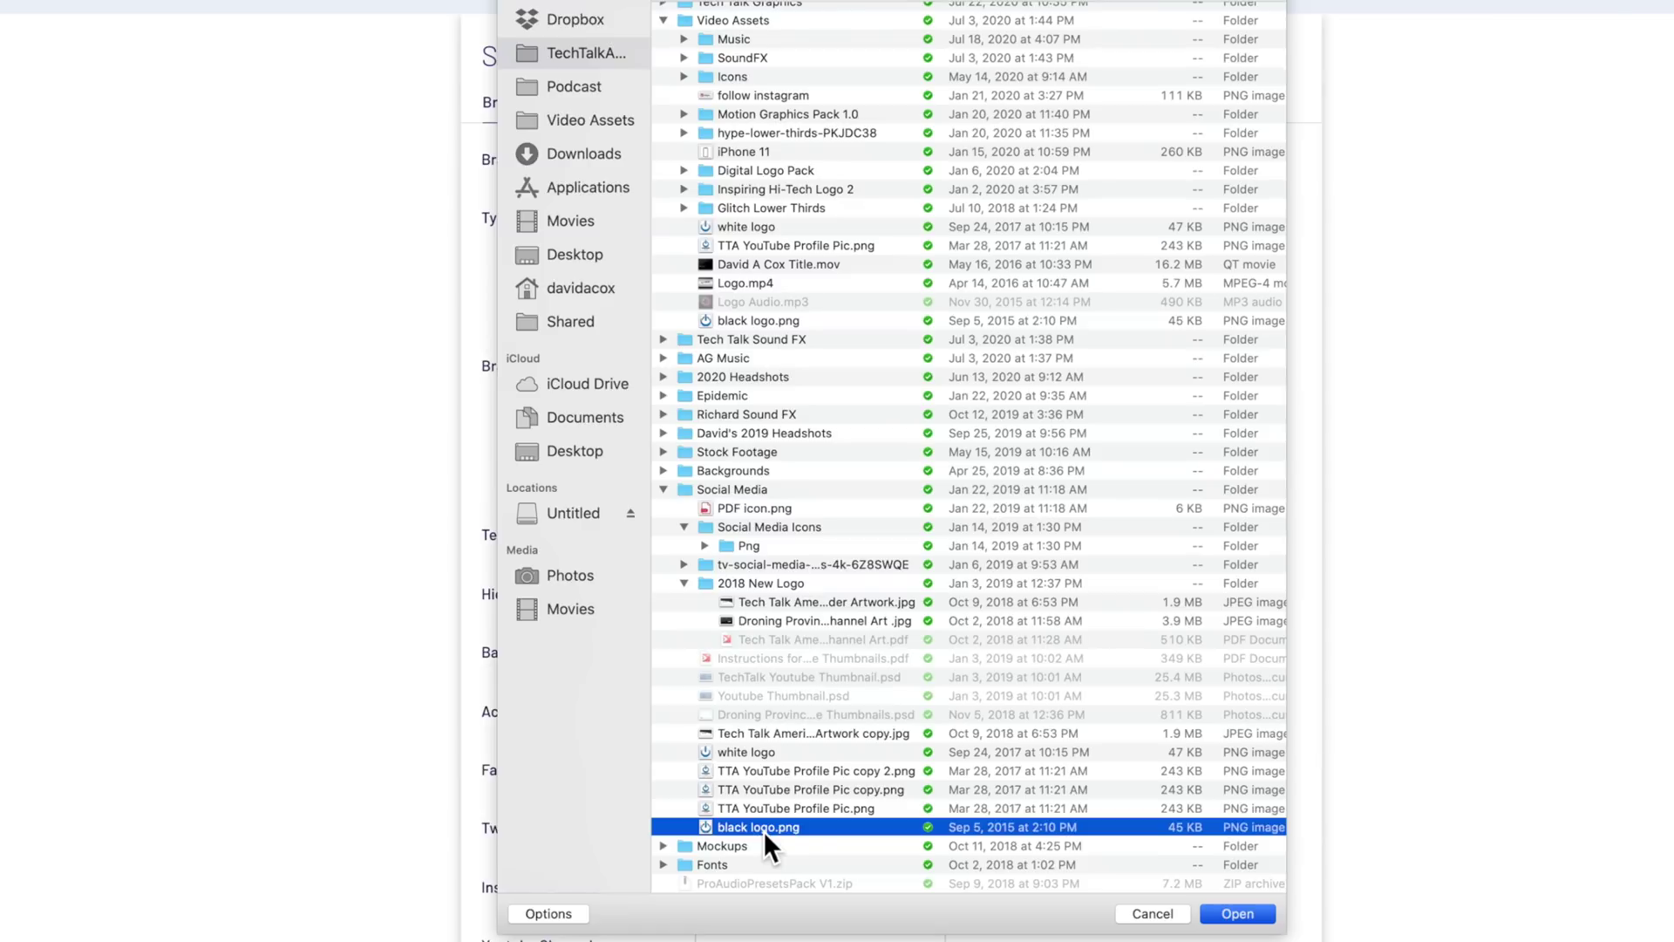
double_click(762, 831)
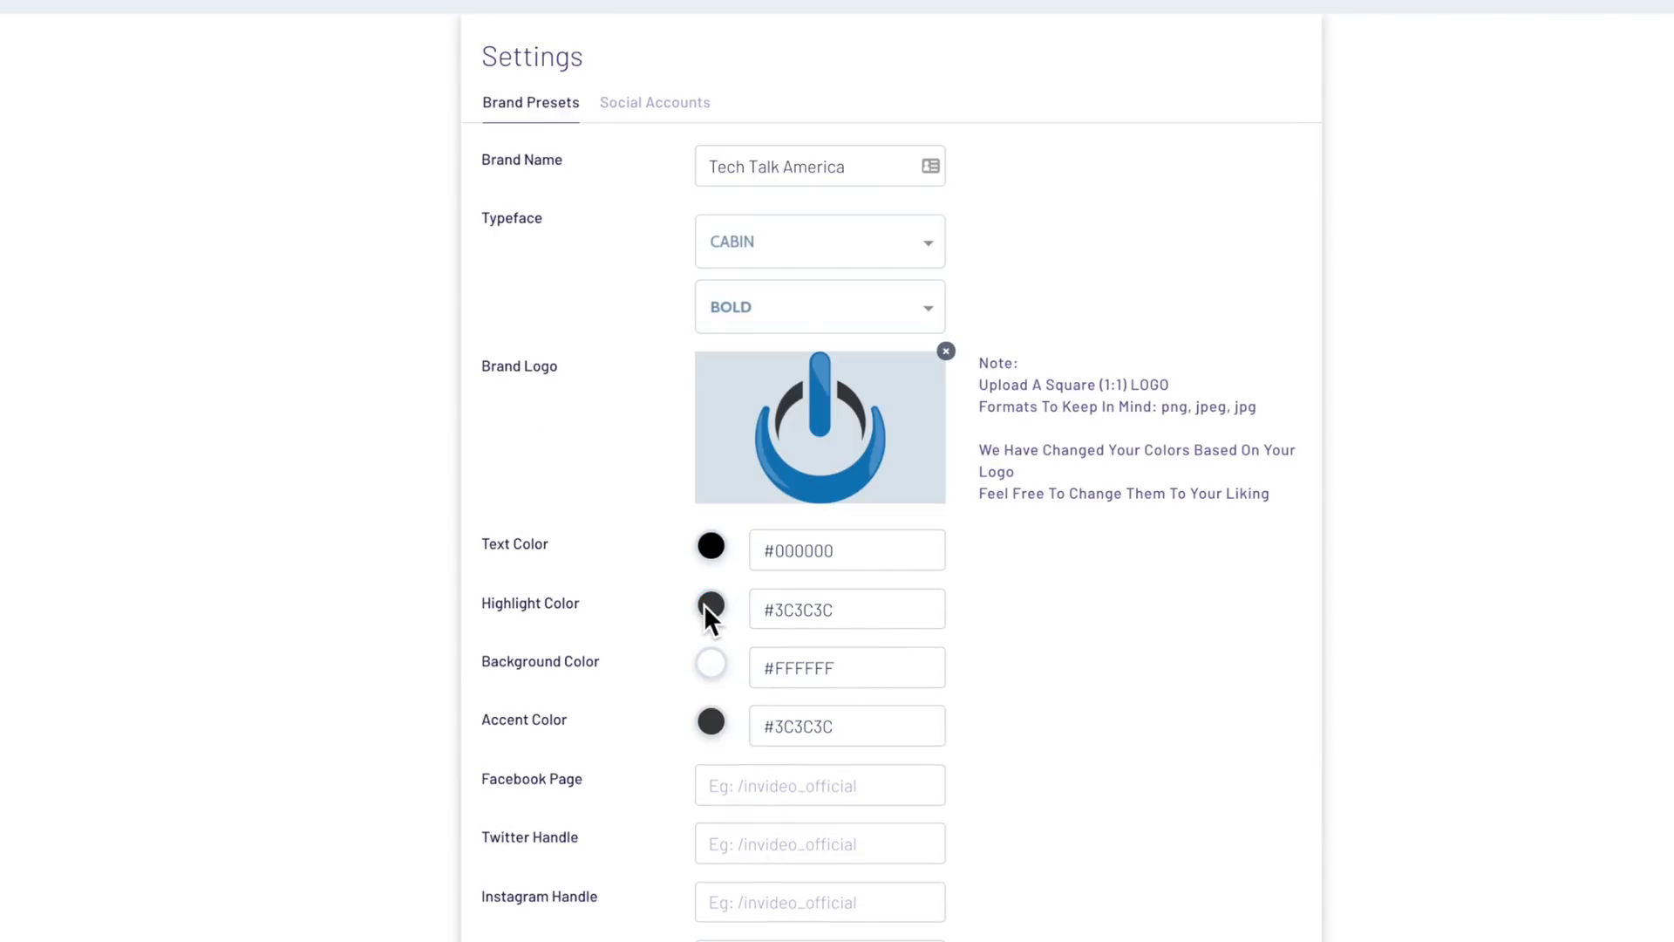
left_click(710, 716)
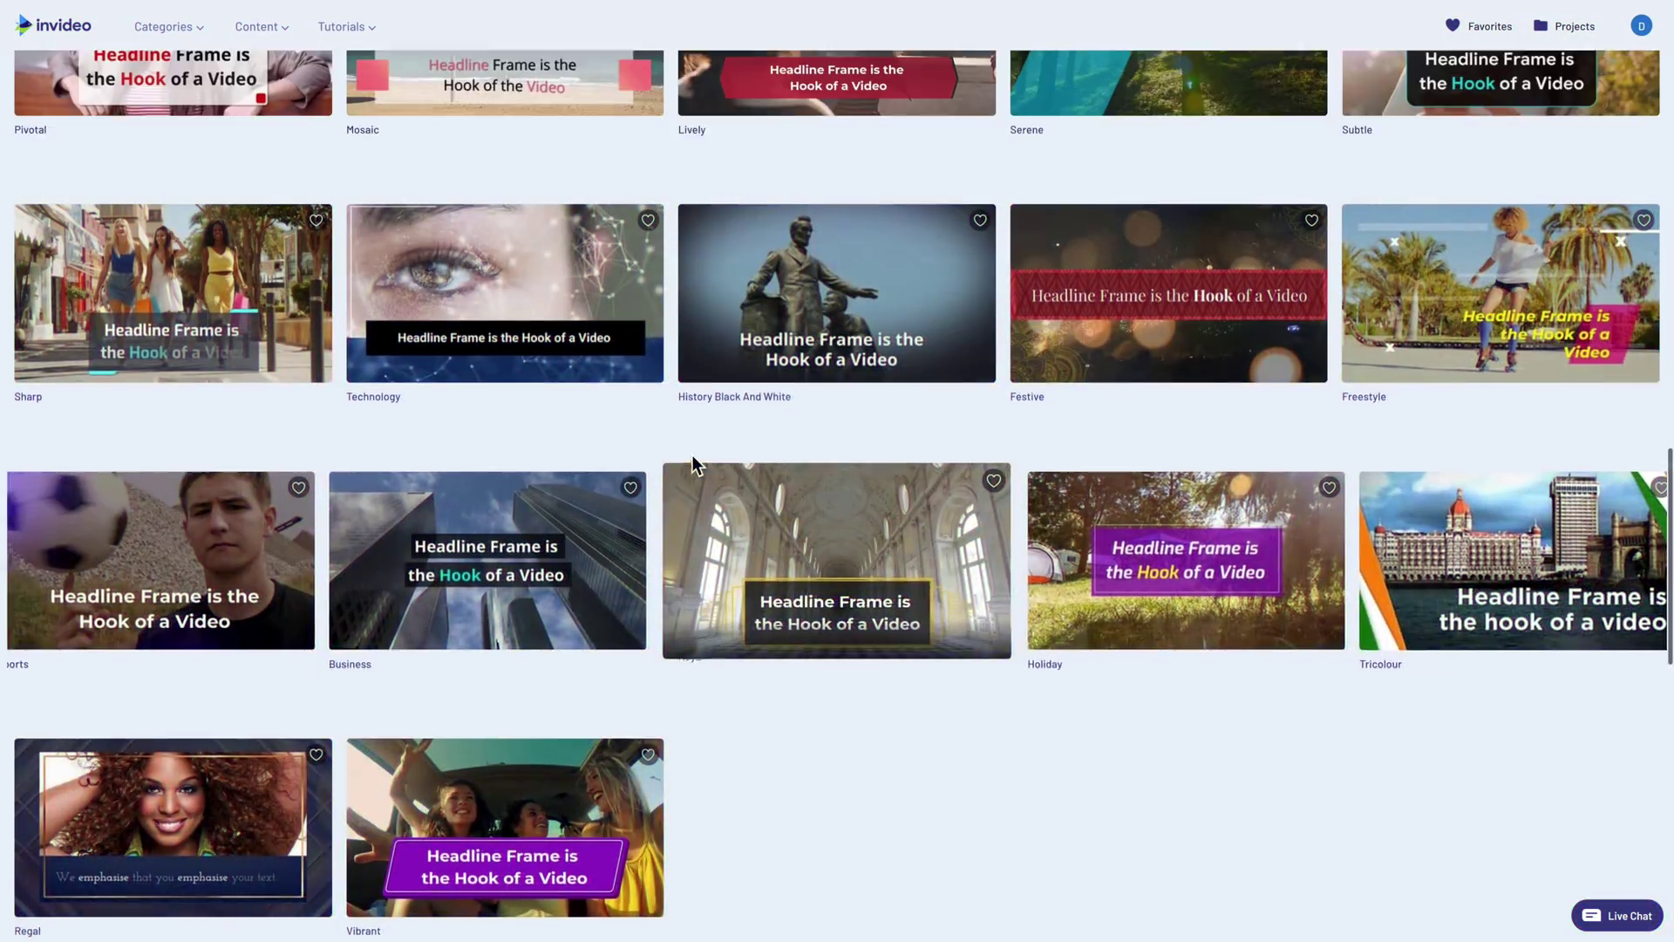
Scroll back up the template grid and open the Executive template's details
scroll(689, 463, "up", 7)
scroll(540, 181, "up", 3)
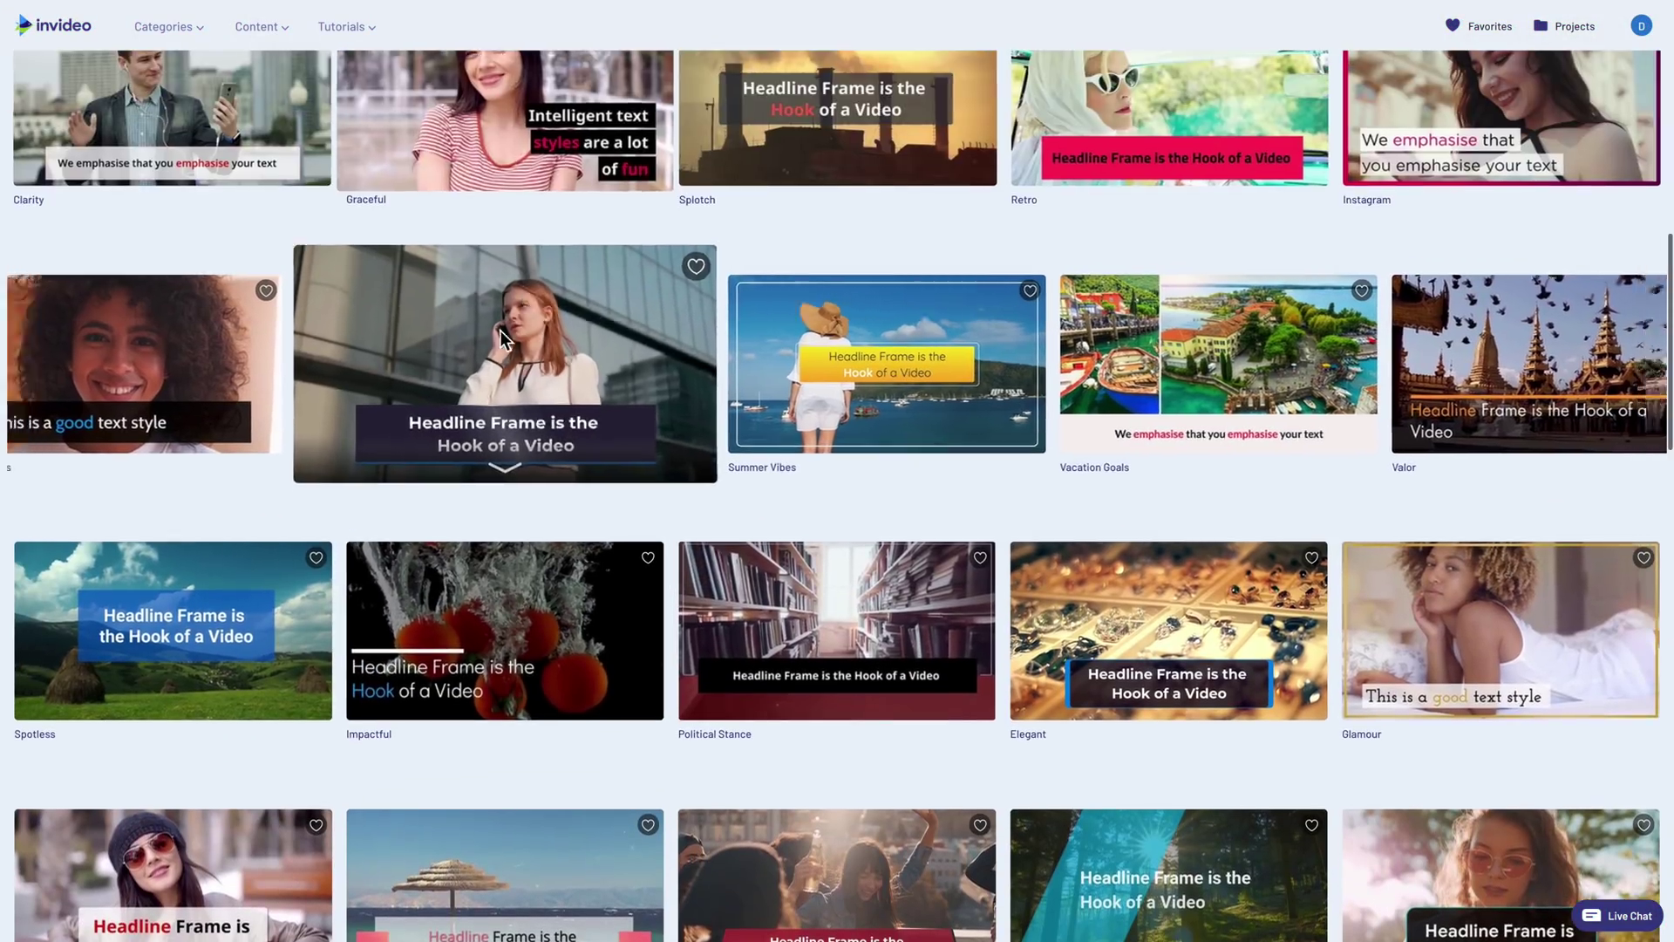
left_click(410, 351)
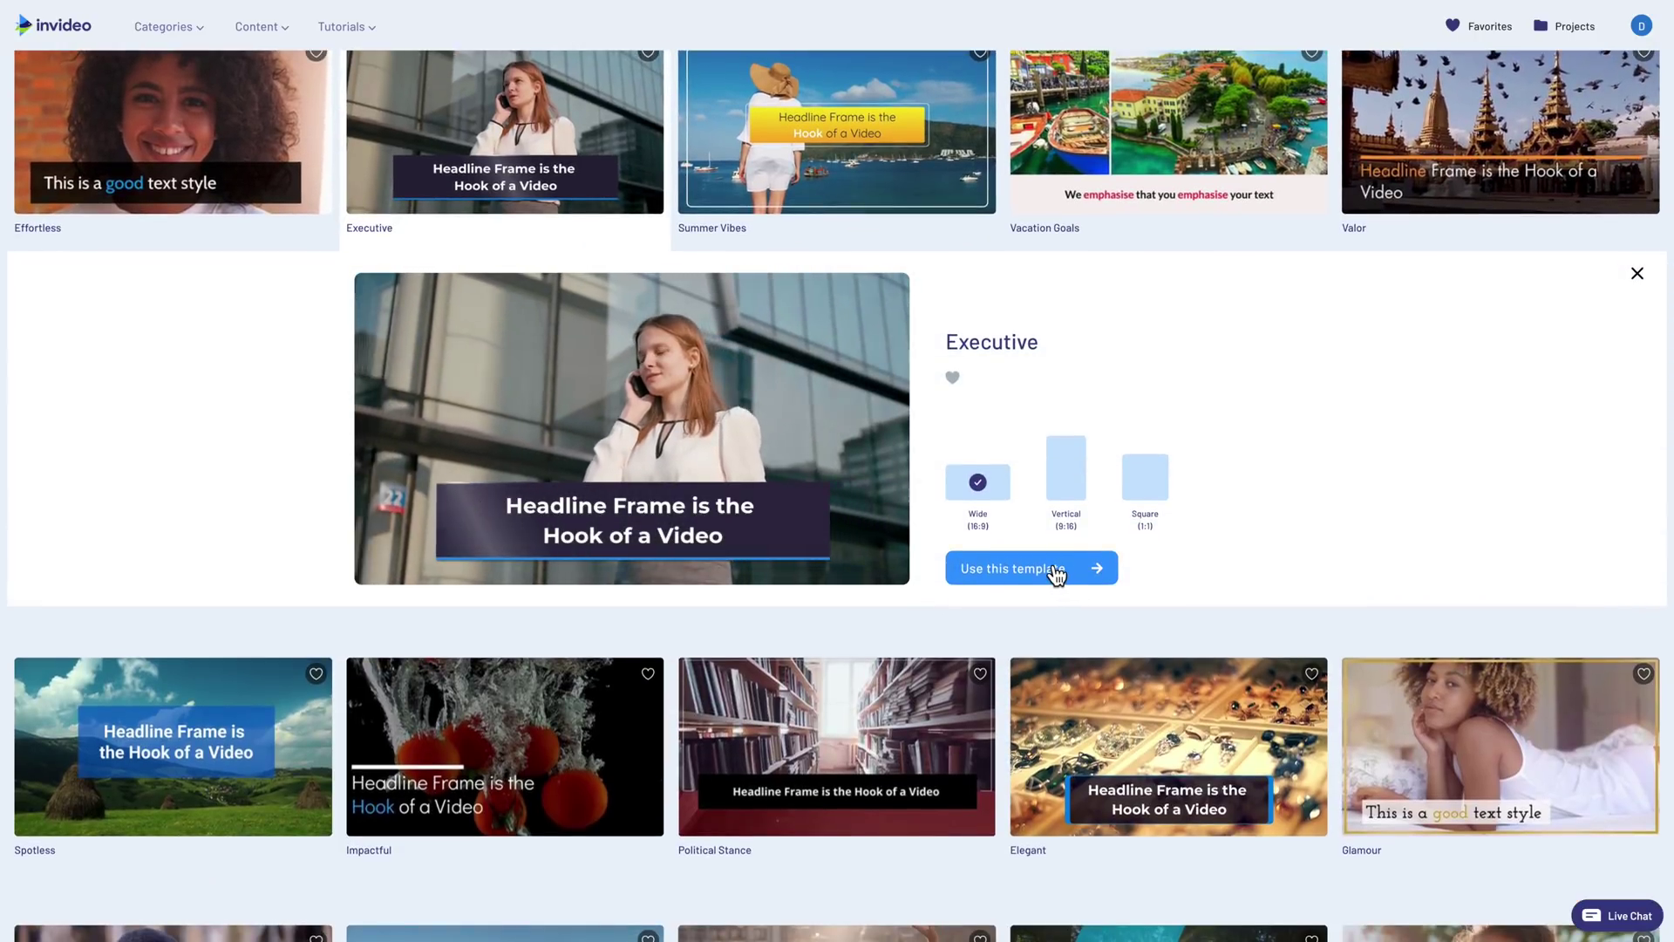
Script the Executive template with headline 'Best Sandwich on Cape Cod' and the five-line shop story, then generate scenes
left_click(1057, 575)
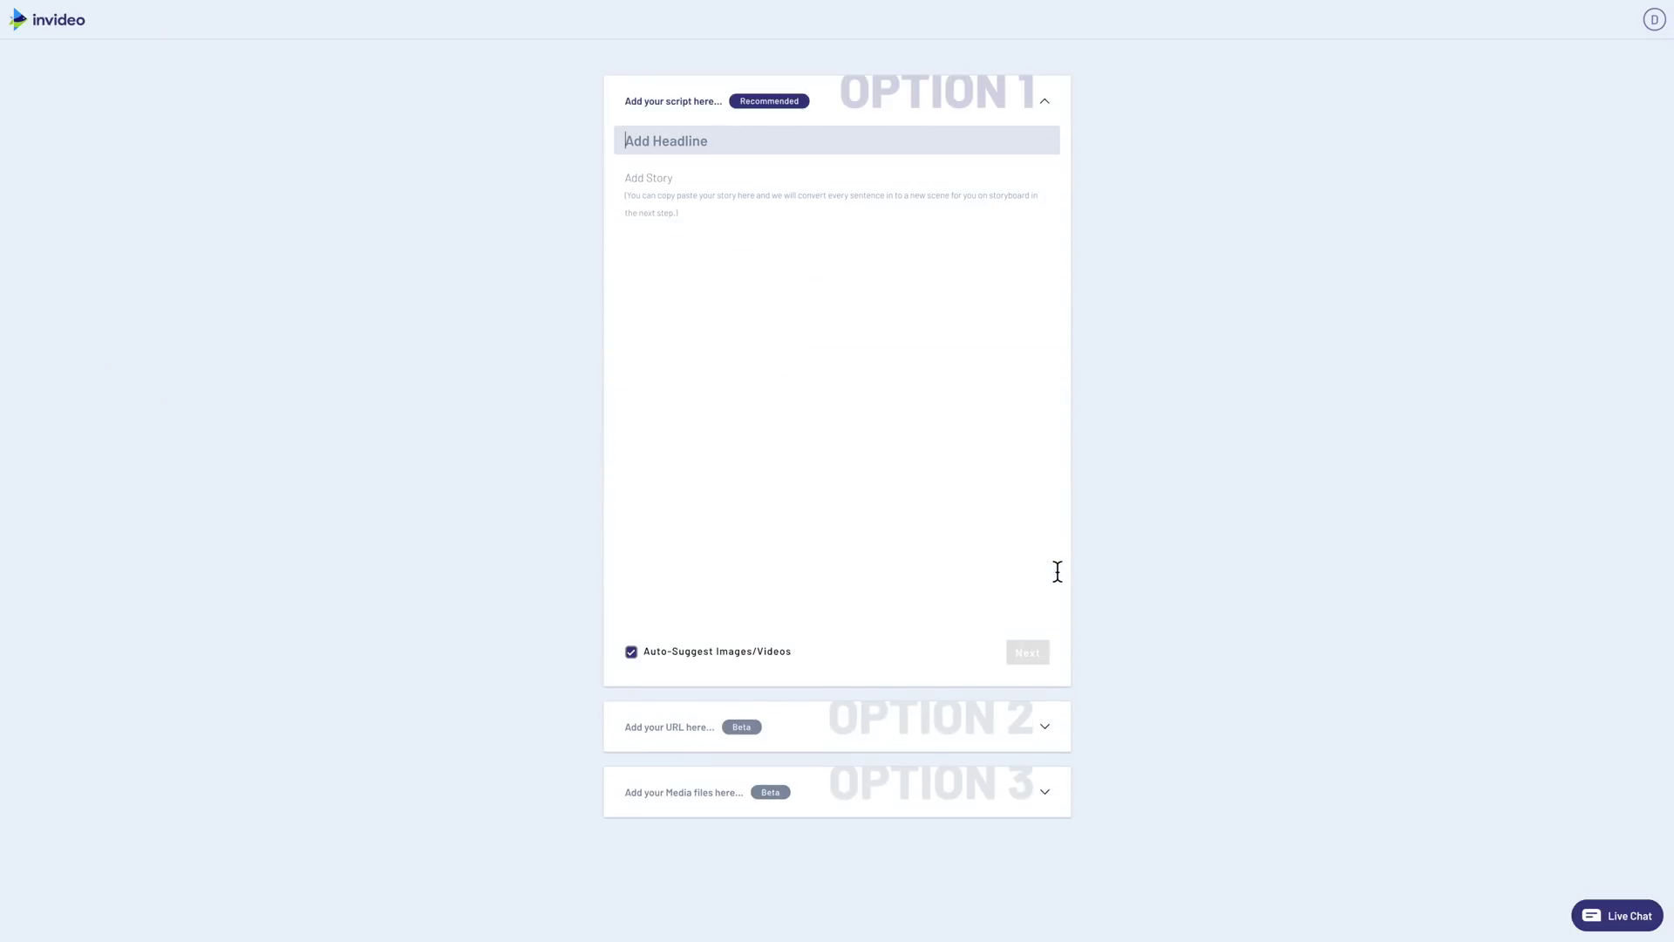
type("Best Sandwich on Cape Cod")
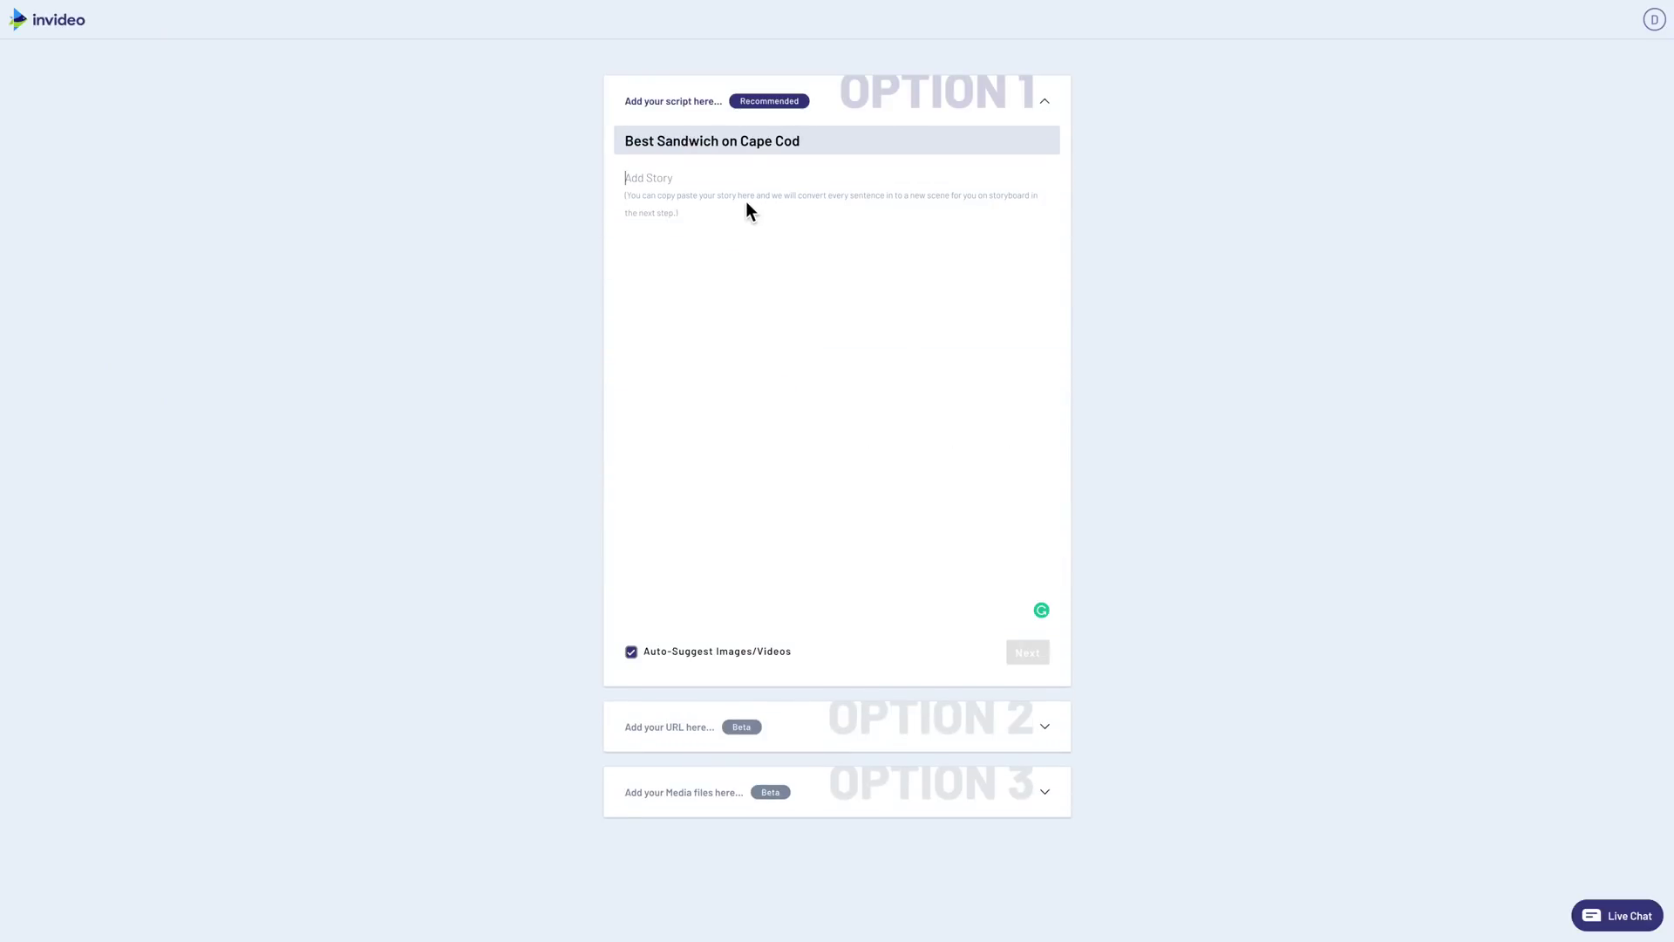
left_click(743, 226)
type("\"A sandwich from Relish plus the beach is my a perfect day\" - David A. Cox  \"I wake up thinking about their scones\" - Richard L.  Order Online & Contactless Pickup  Thank you for supporting small businesses during these times.  RelishPtown.com")
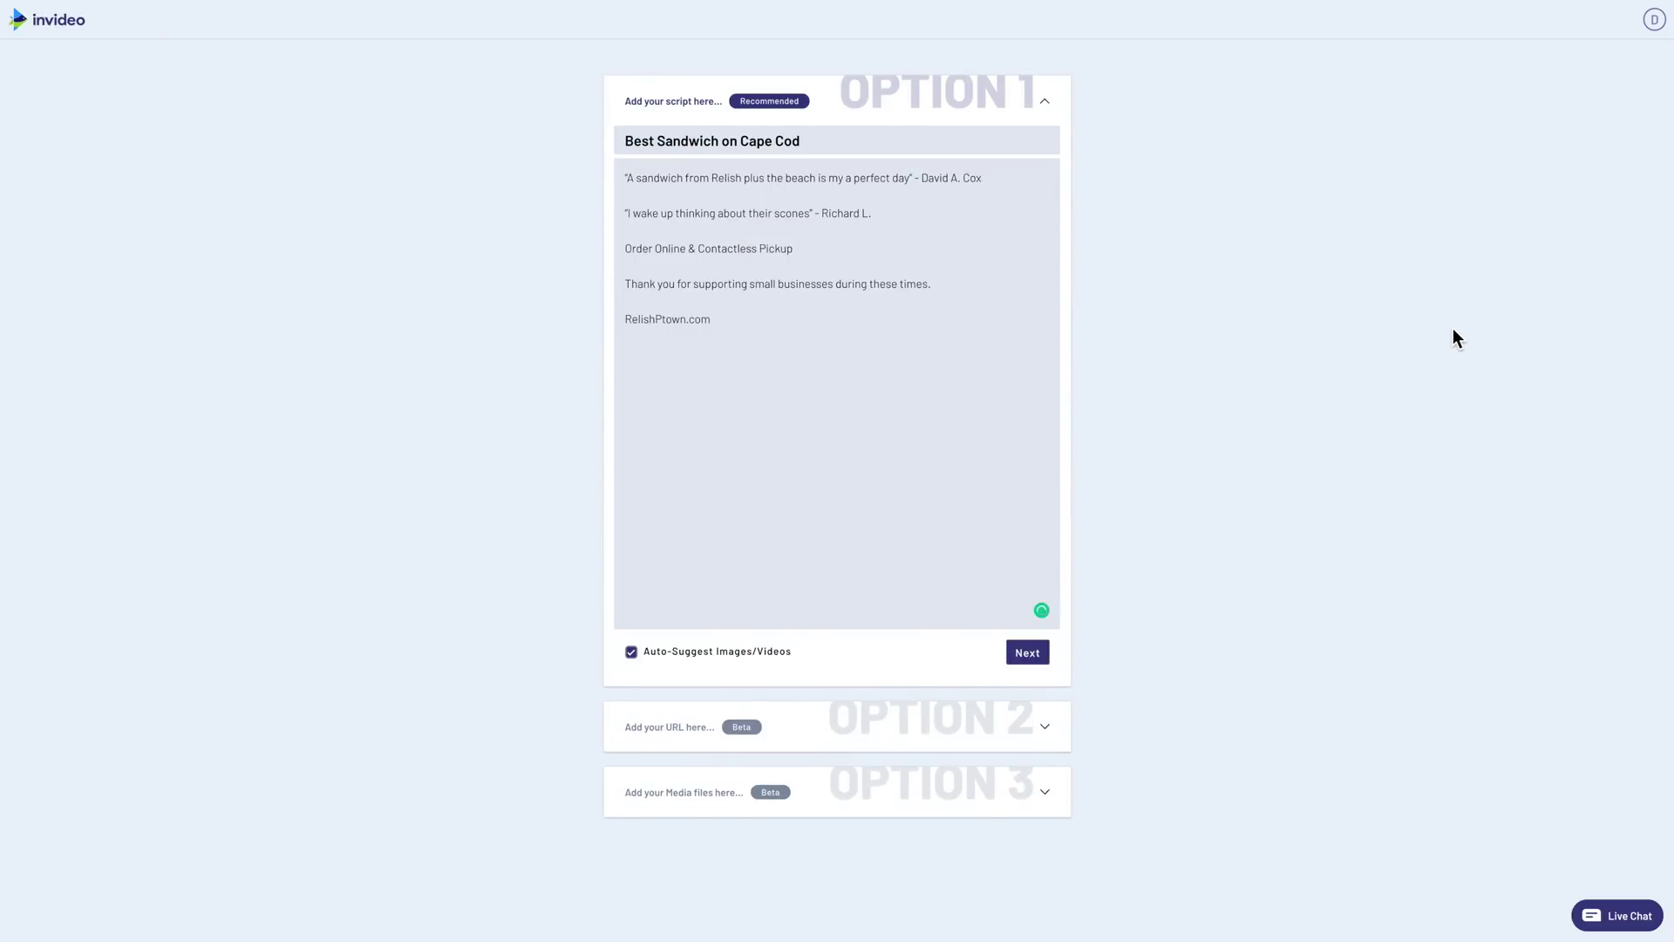
left_click(1029, 654)
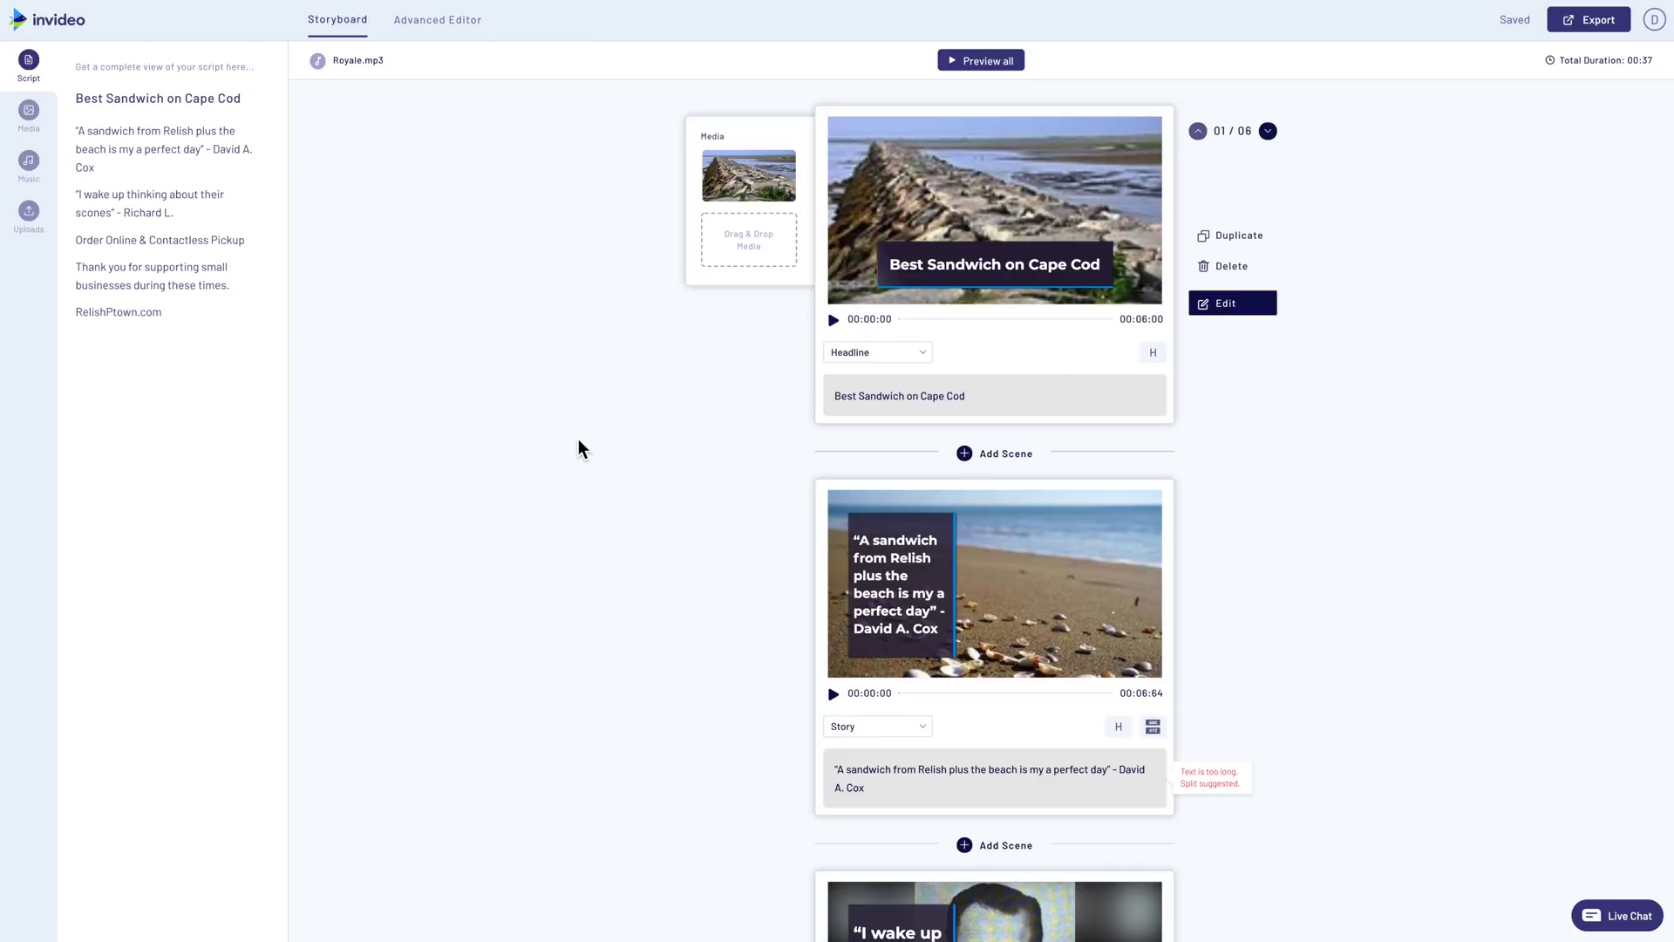
scroll(578, 438, "down", 8)
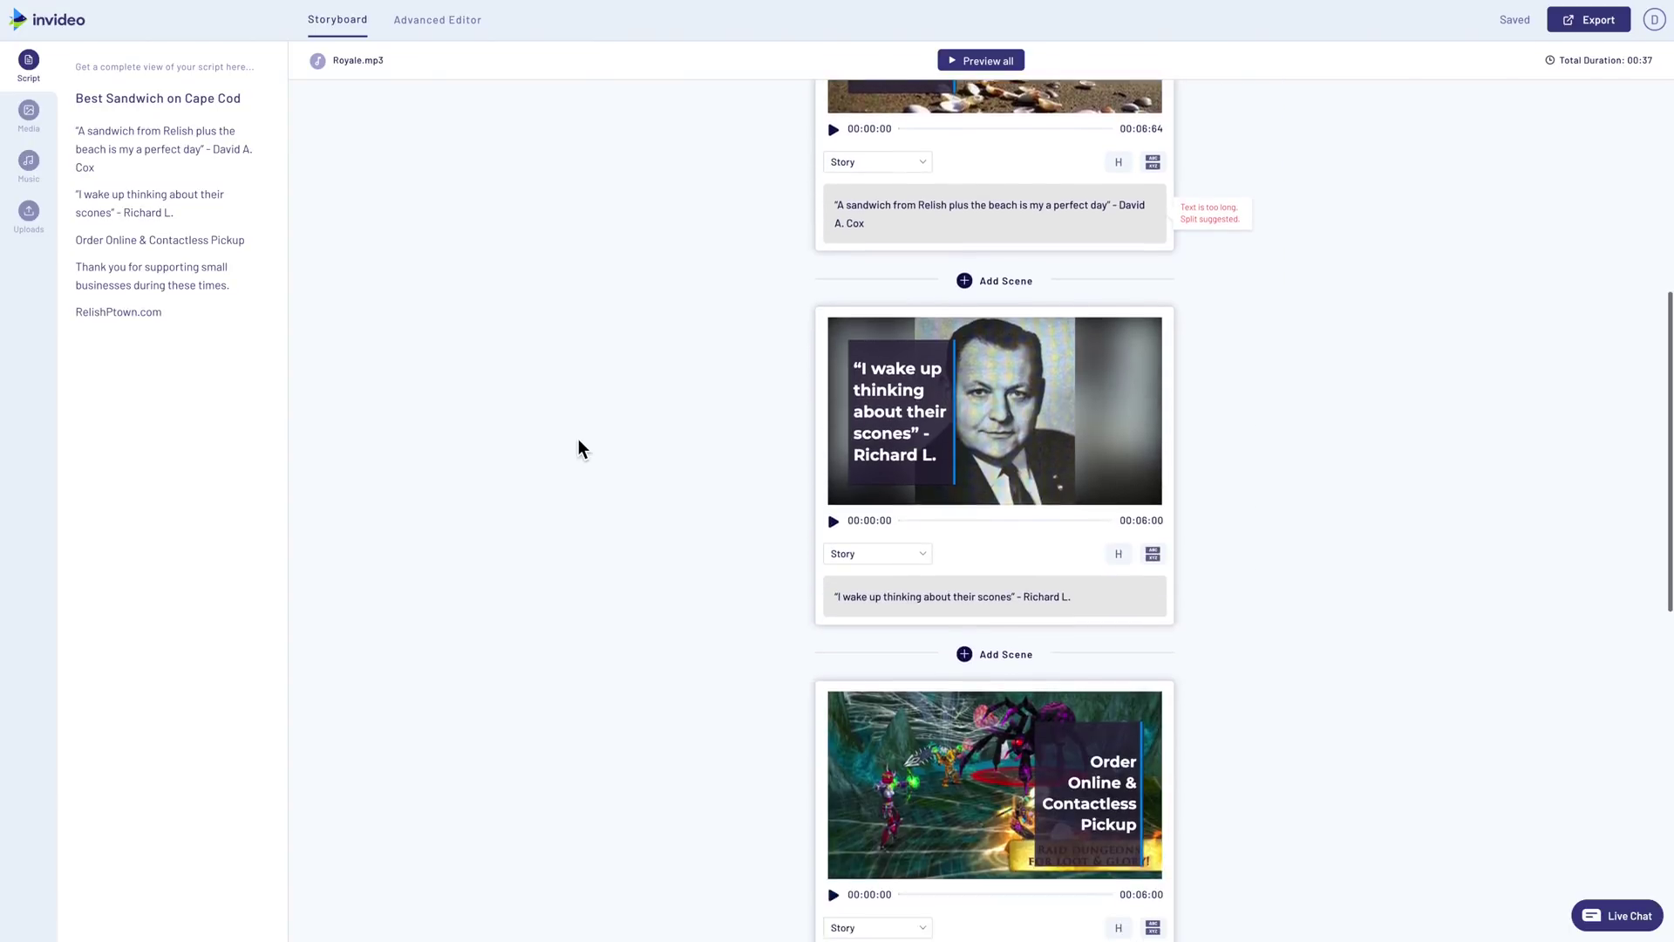
scroll(579, 440, "down", 9)
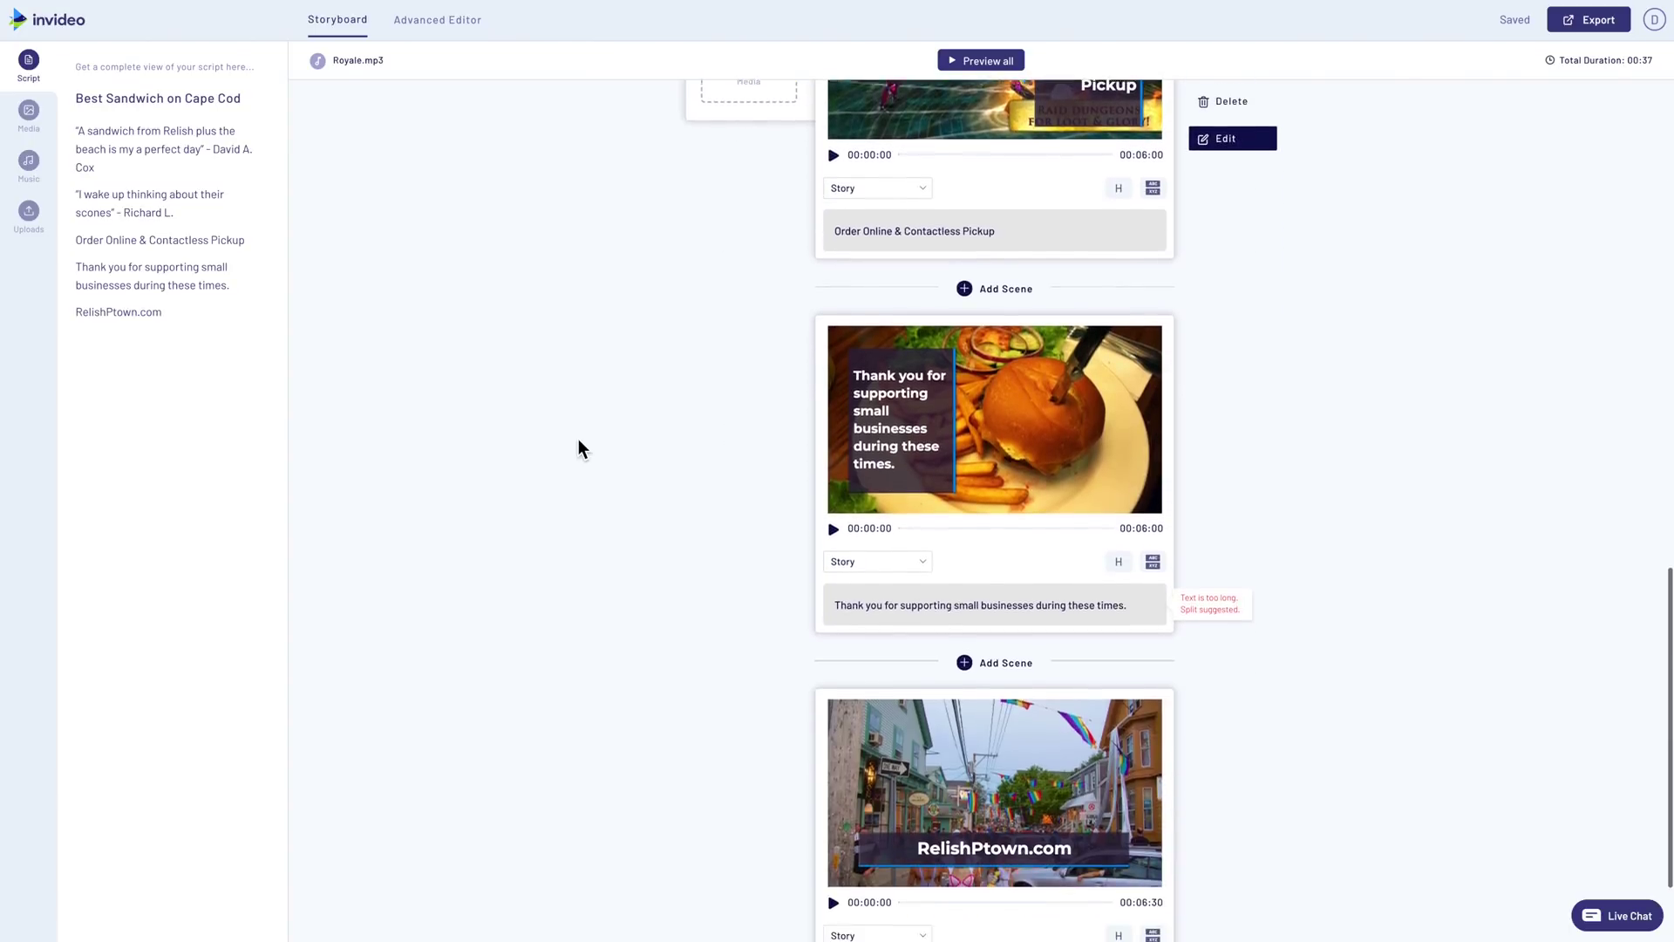
scroll(578, 437, "up", 20)
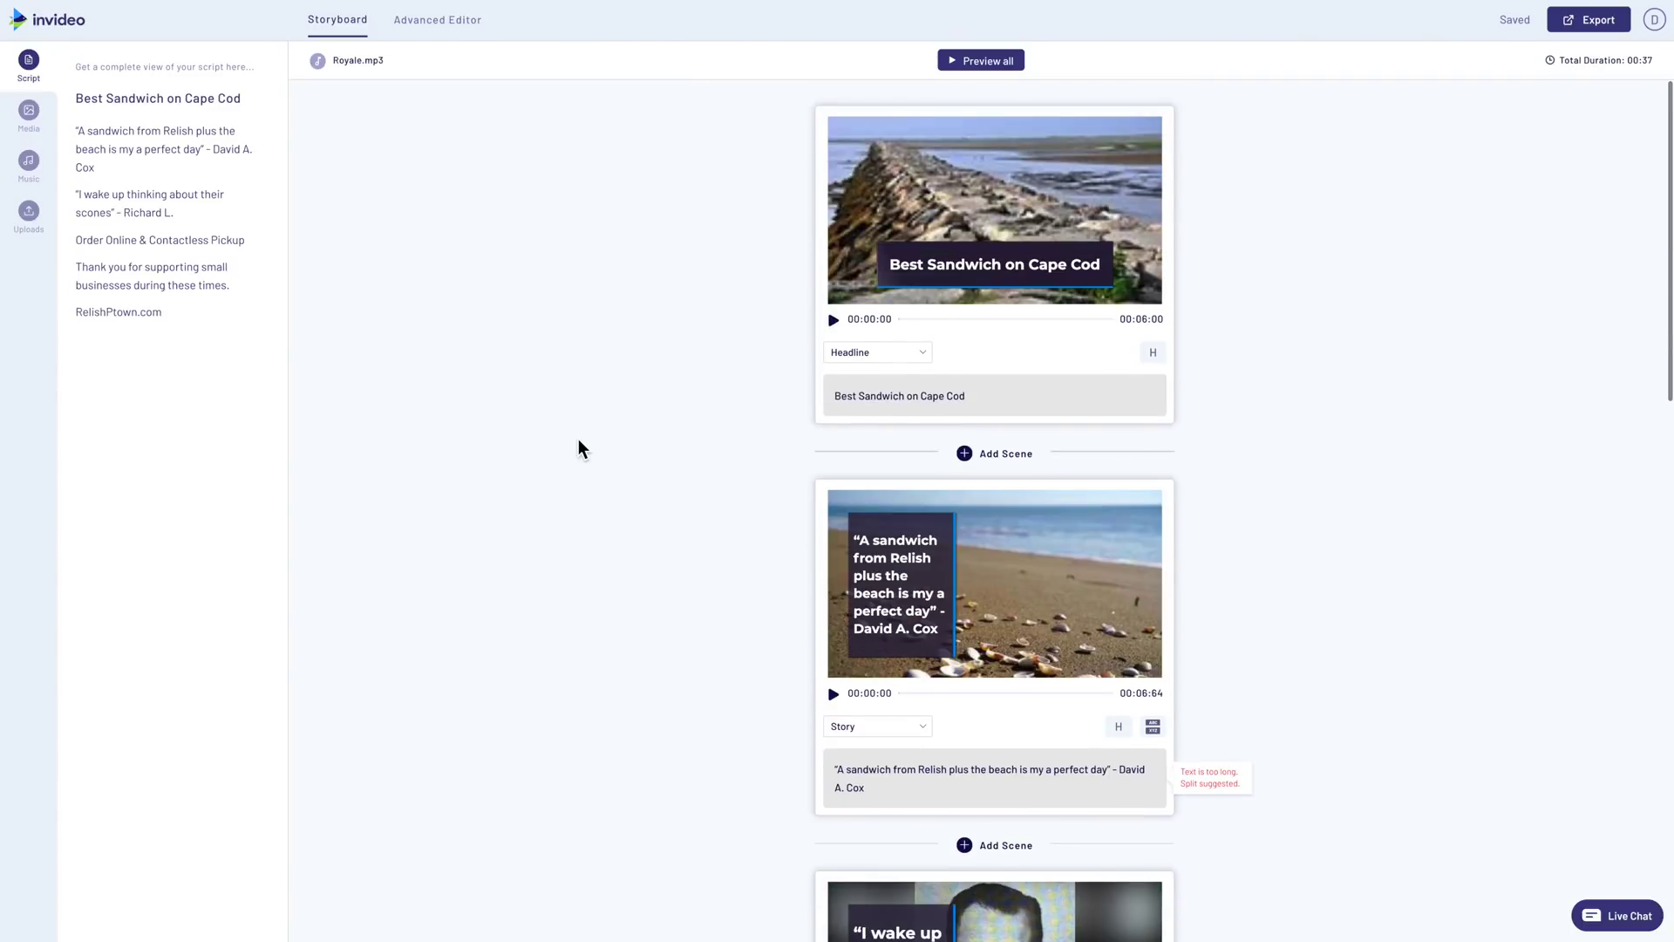
mouse_move(779, 168)
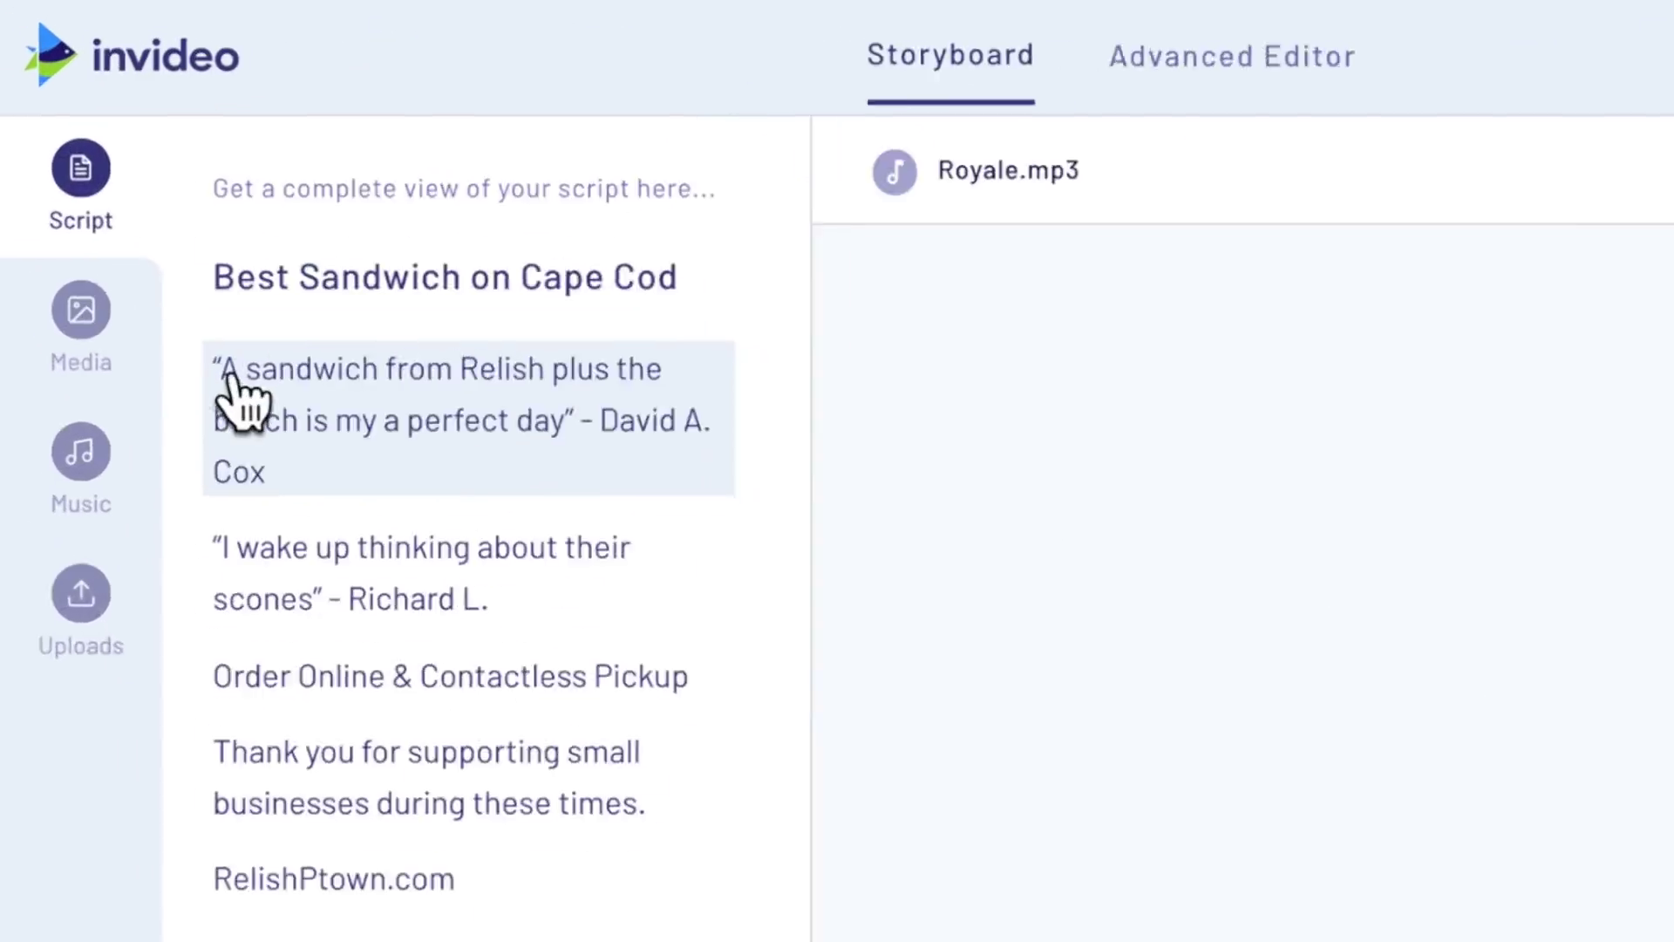
Drop the uploaded Relish sign video into the first scene in place of the beach footage
left_click(29, 110)
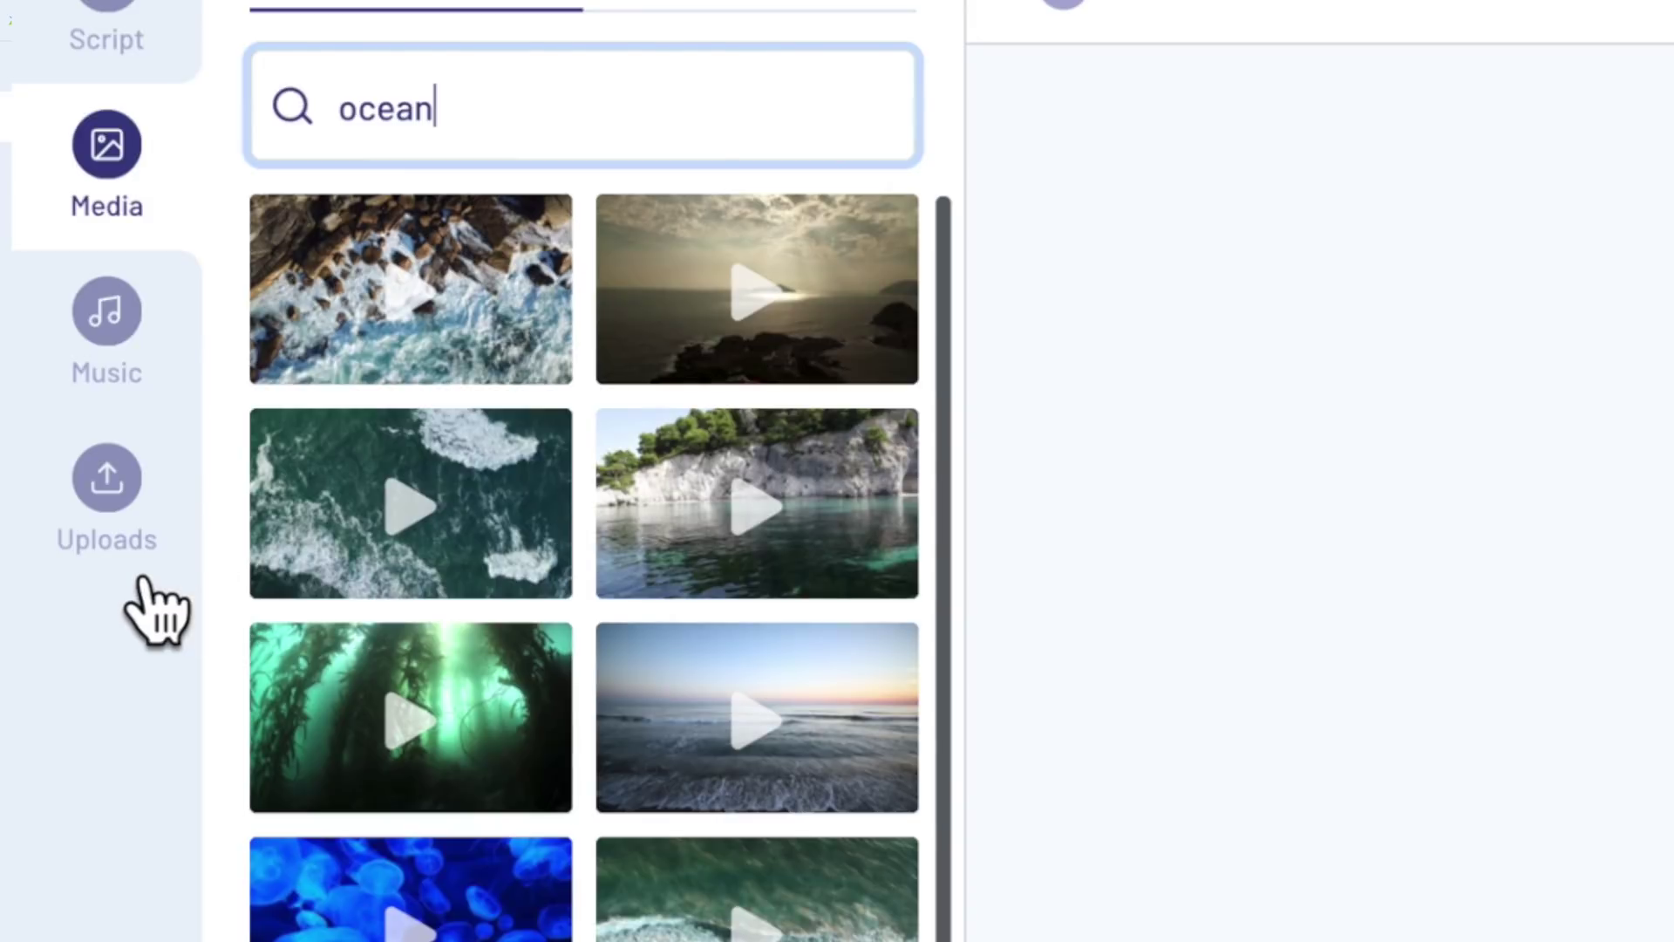
left_click(91, 541)
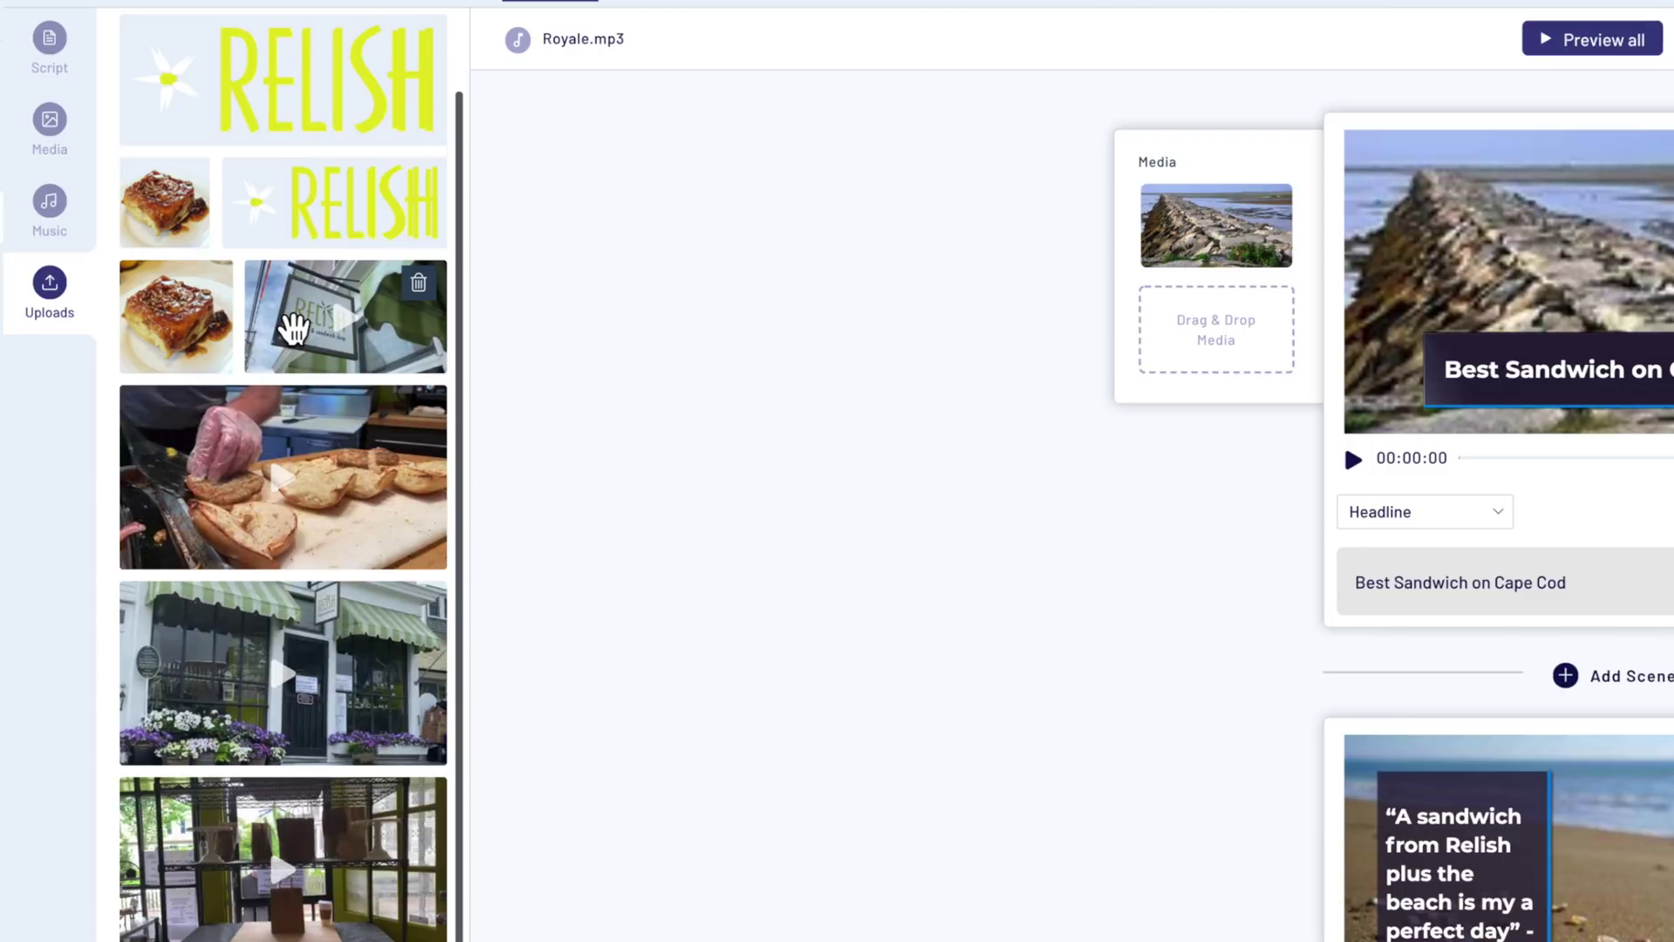
left_click_drag(293, 329, 1211, 226)
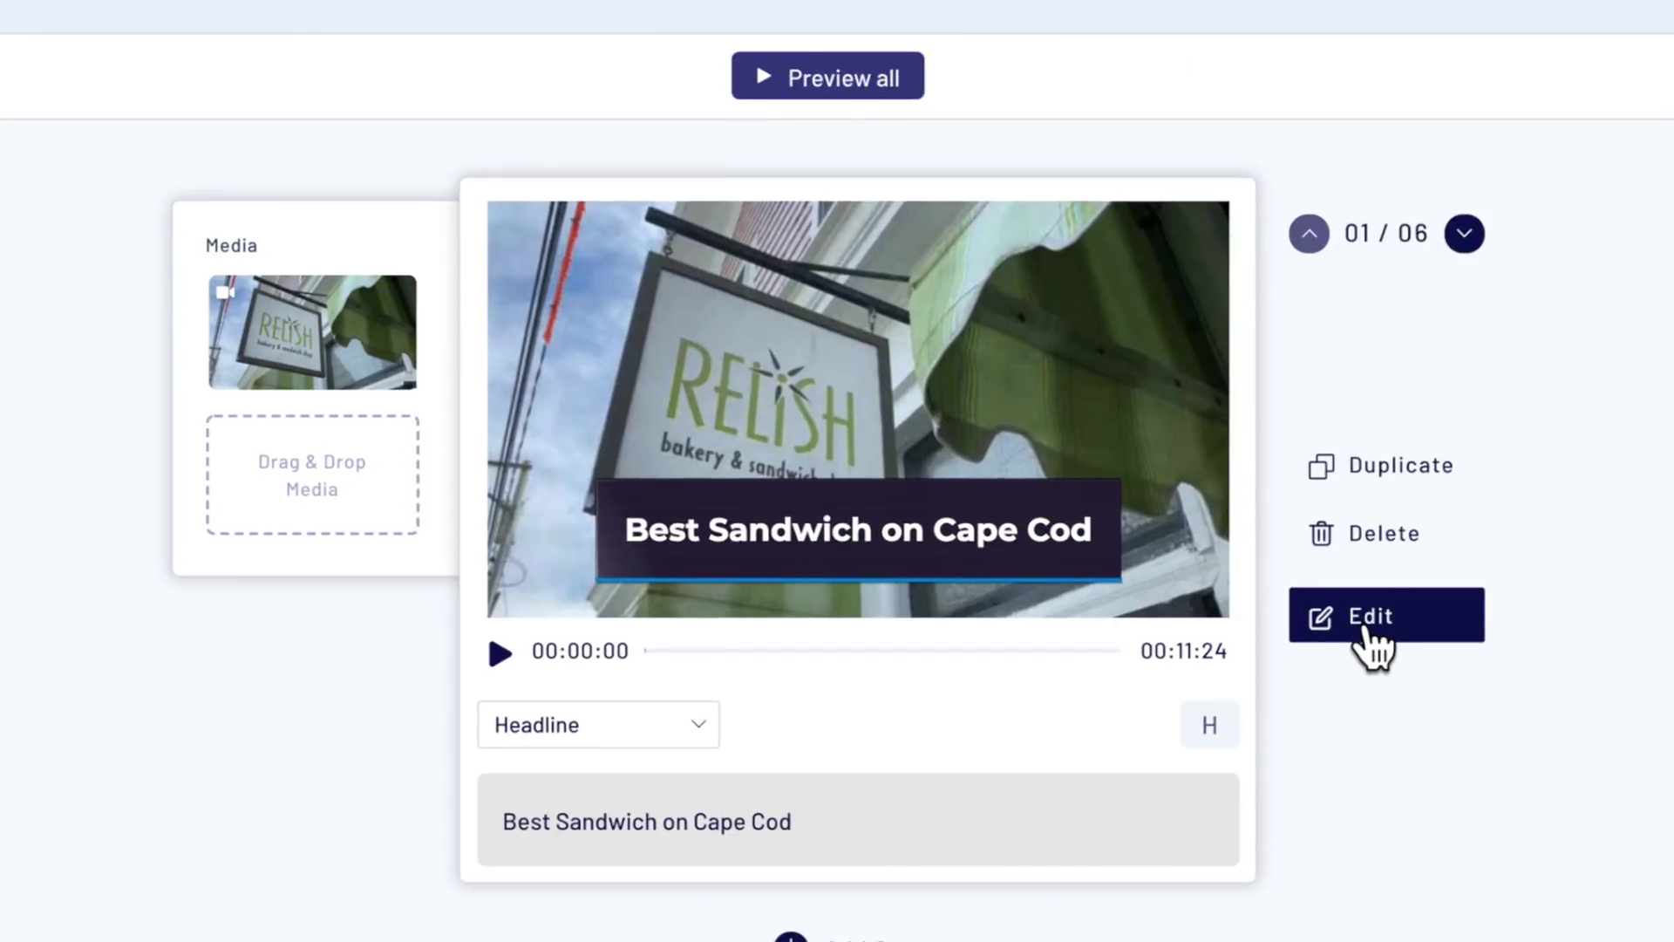
left_click(1368, 635)
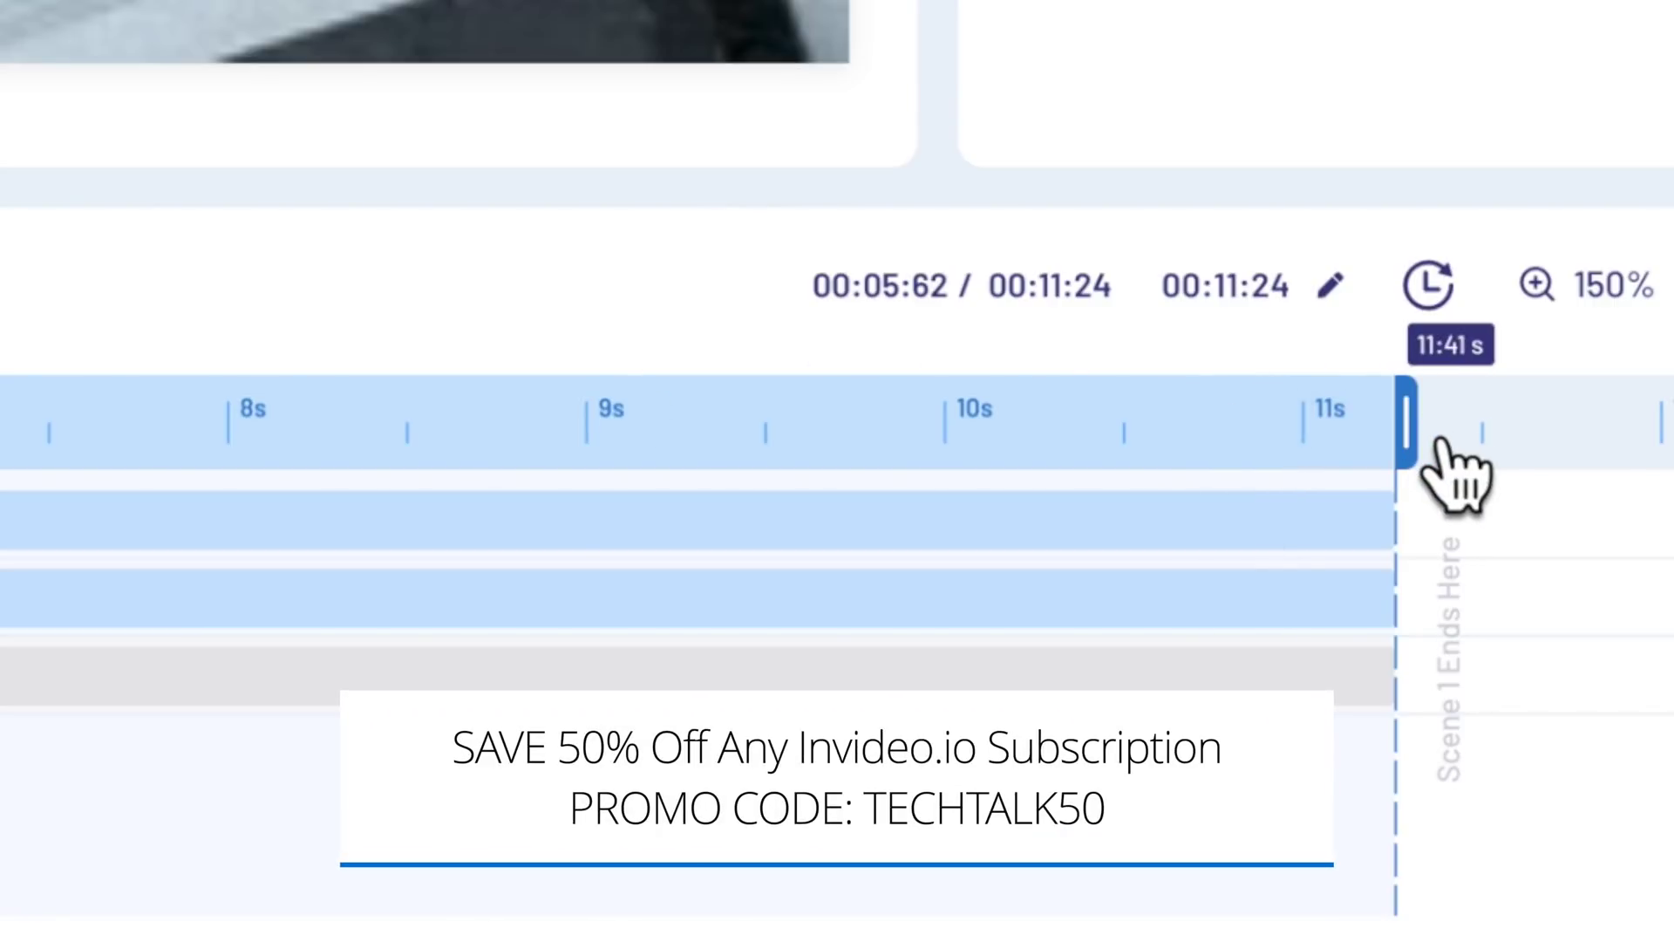
Trim scene 1 to about 6 seconds and delete its 'Best Sandwich on Cape Cod' title
left_click_drag(1437, 453, 758, 448)
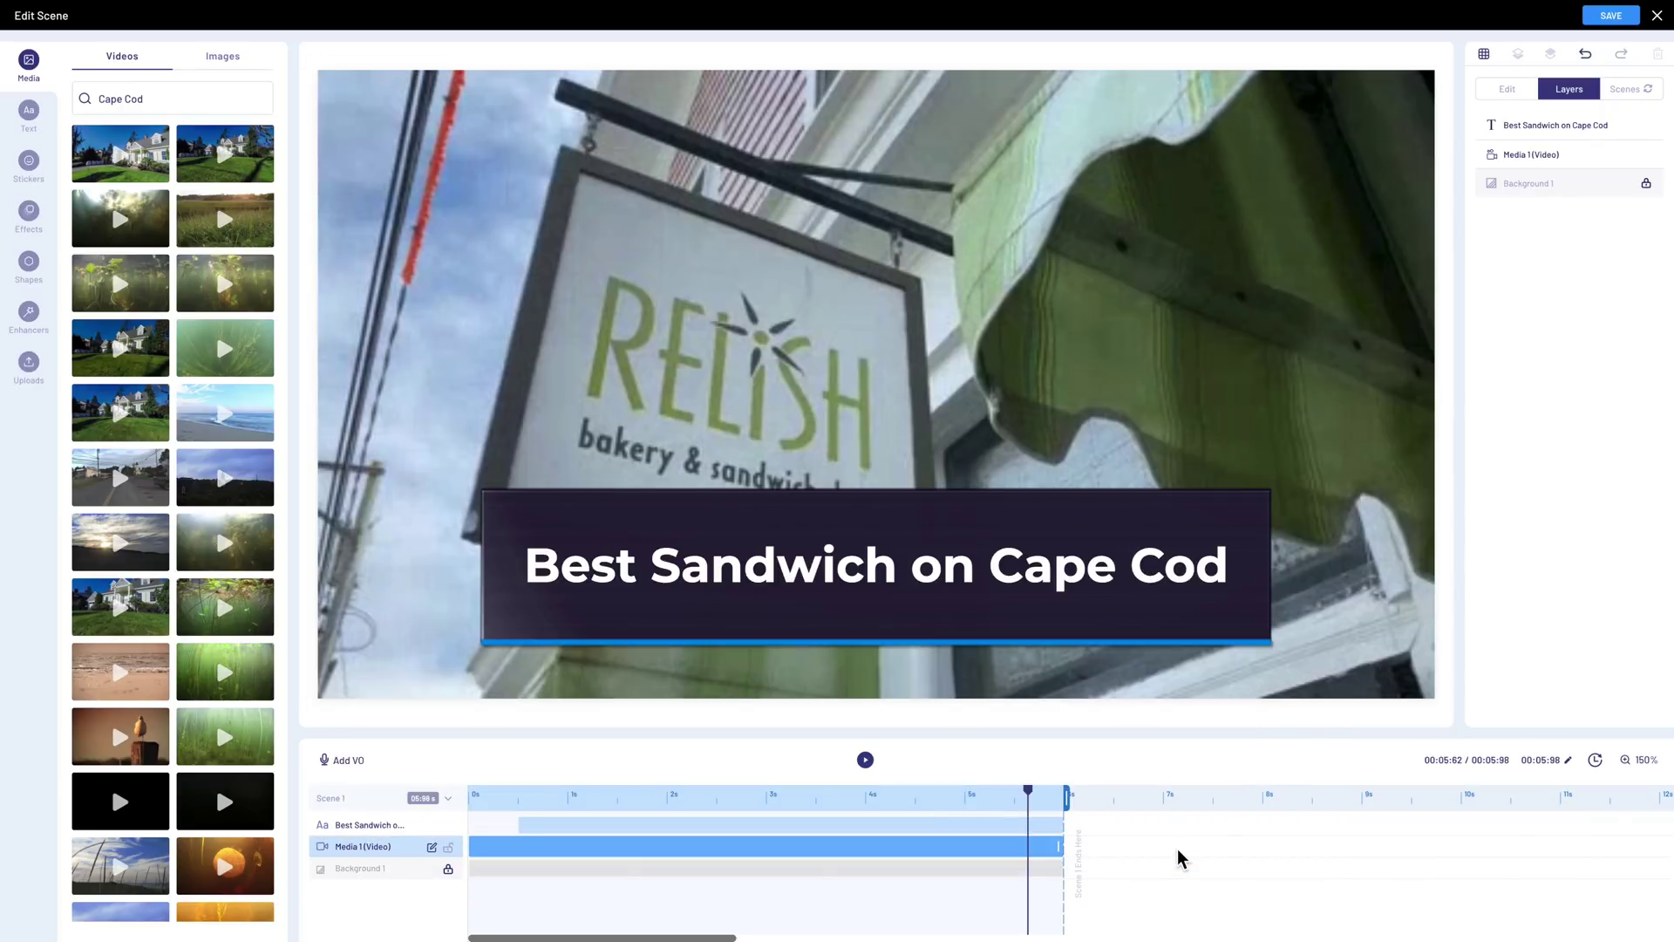
left_click(845, 576)
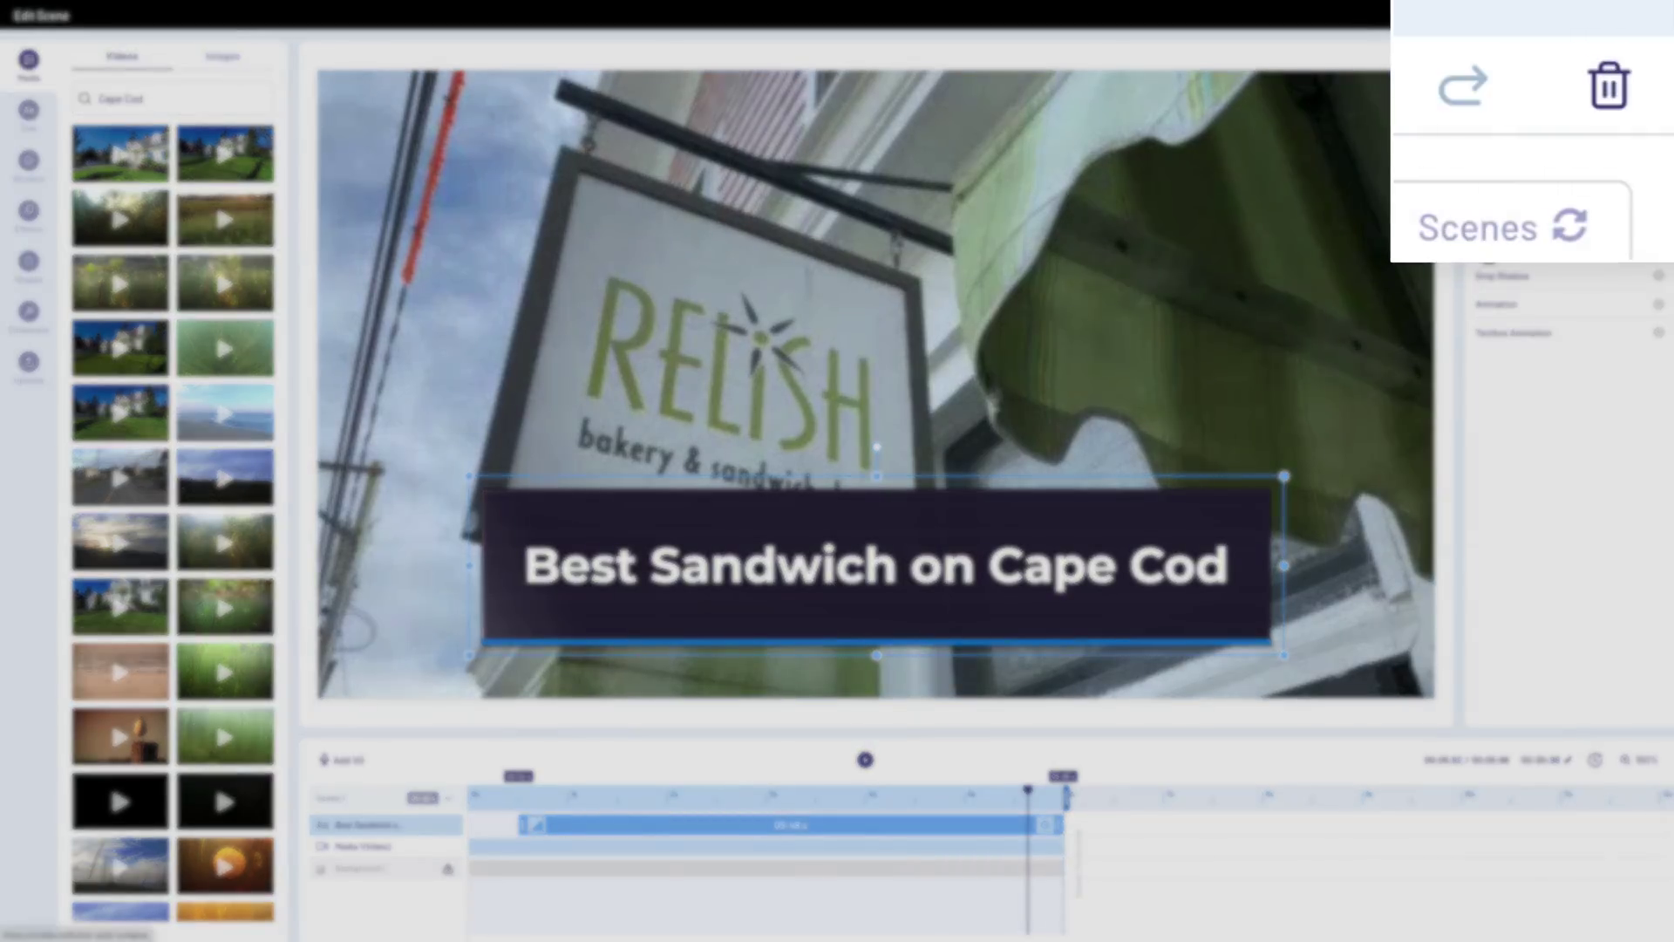
left_click(1658, 54)
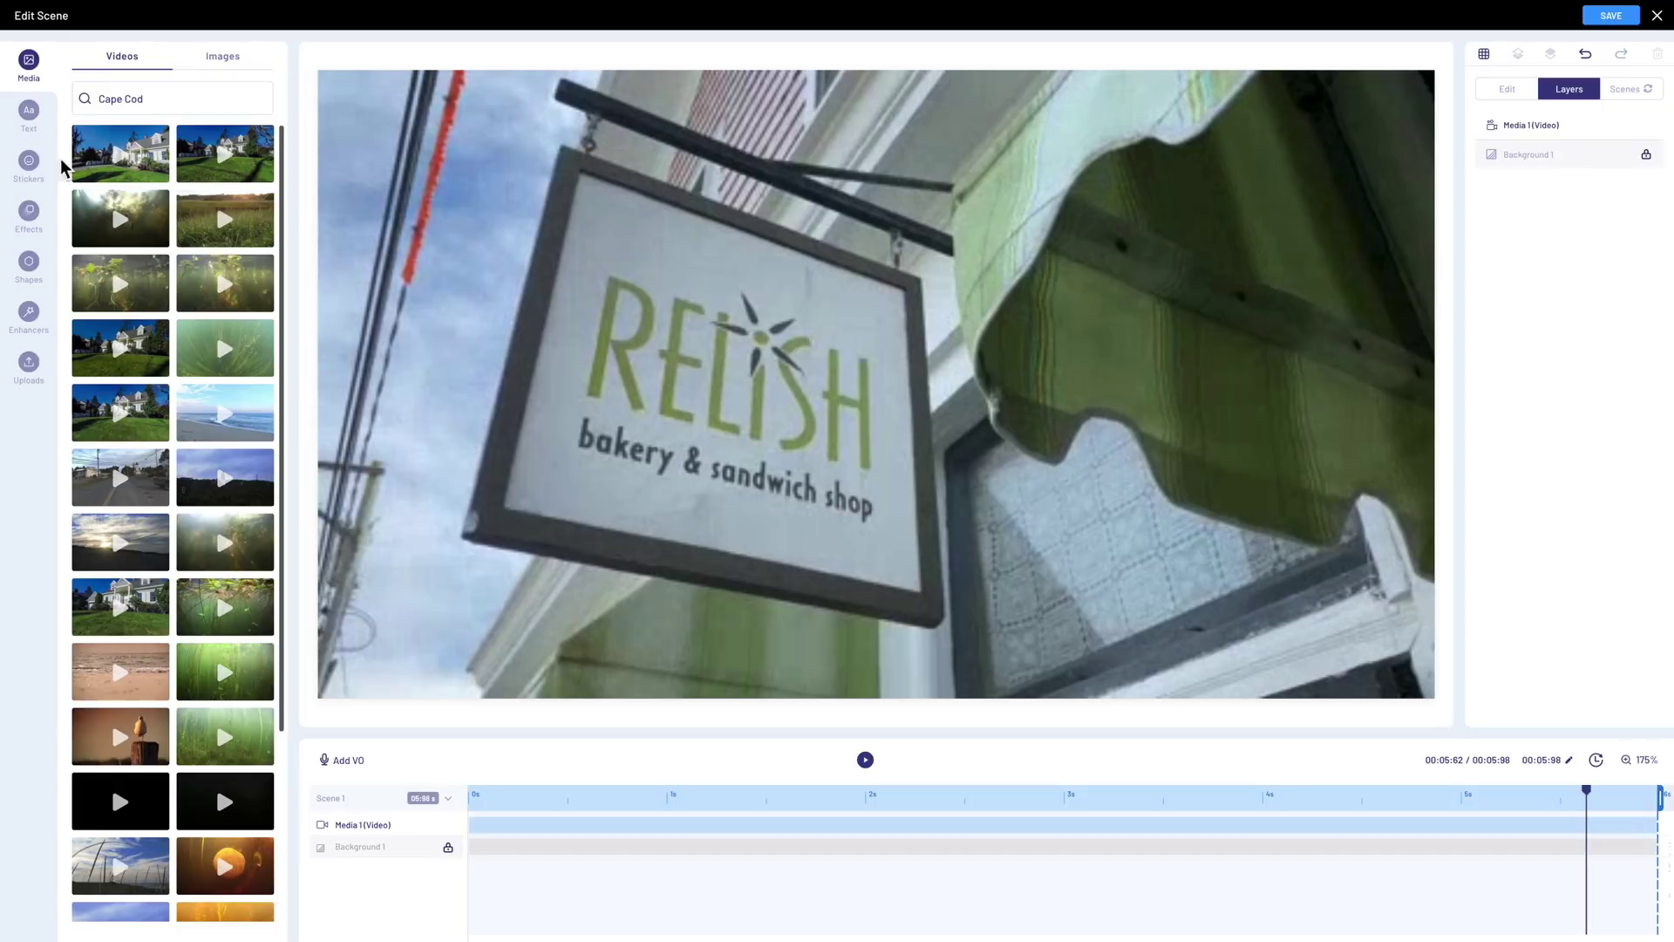
left_click(29, 114)
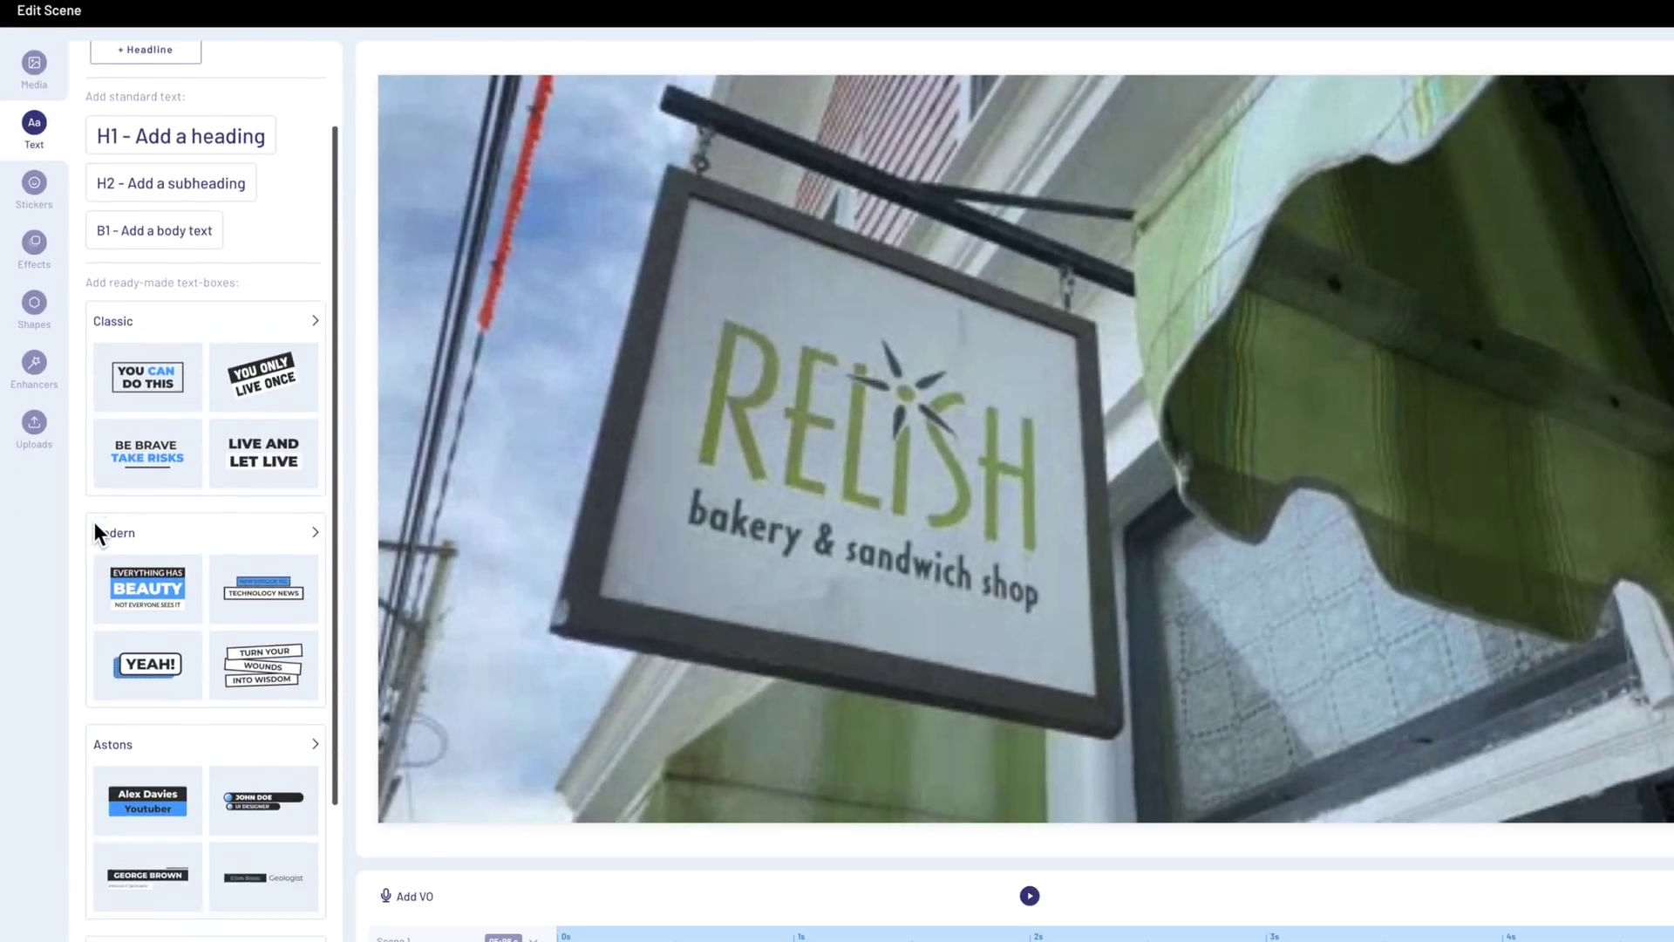
Add the Modern brush-stroke quote text box to the opening scene
scroll(94, 522, "down", 5)
scroll(95, 521, "up", 5)
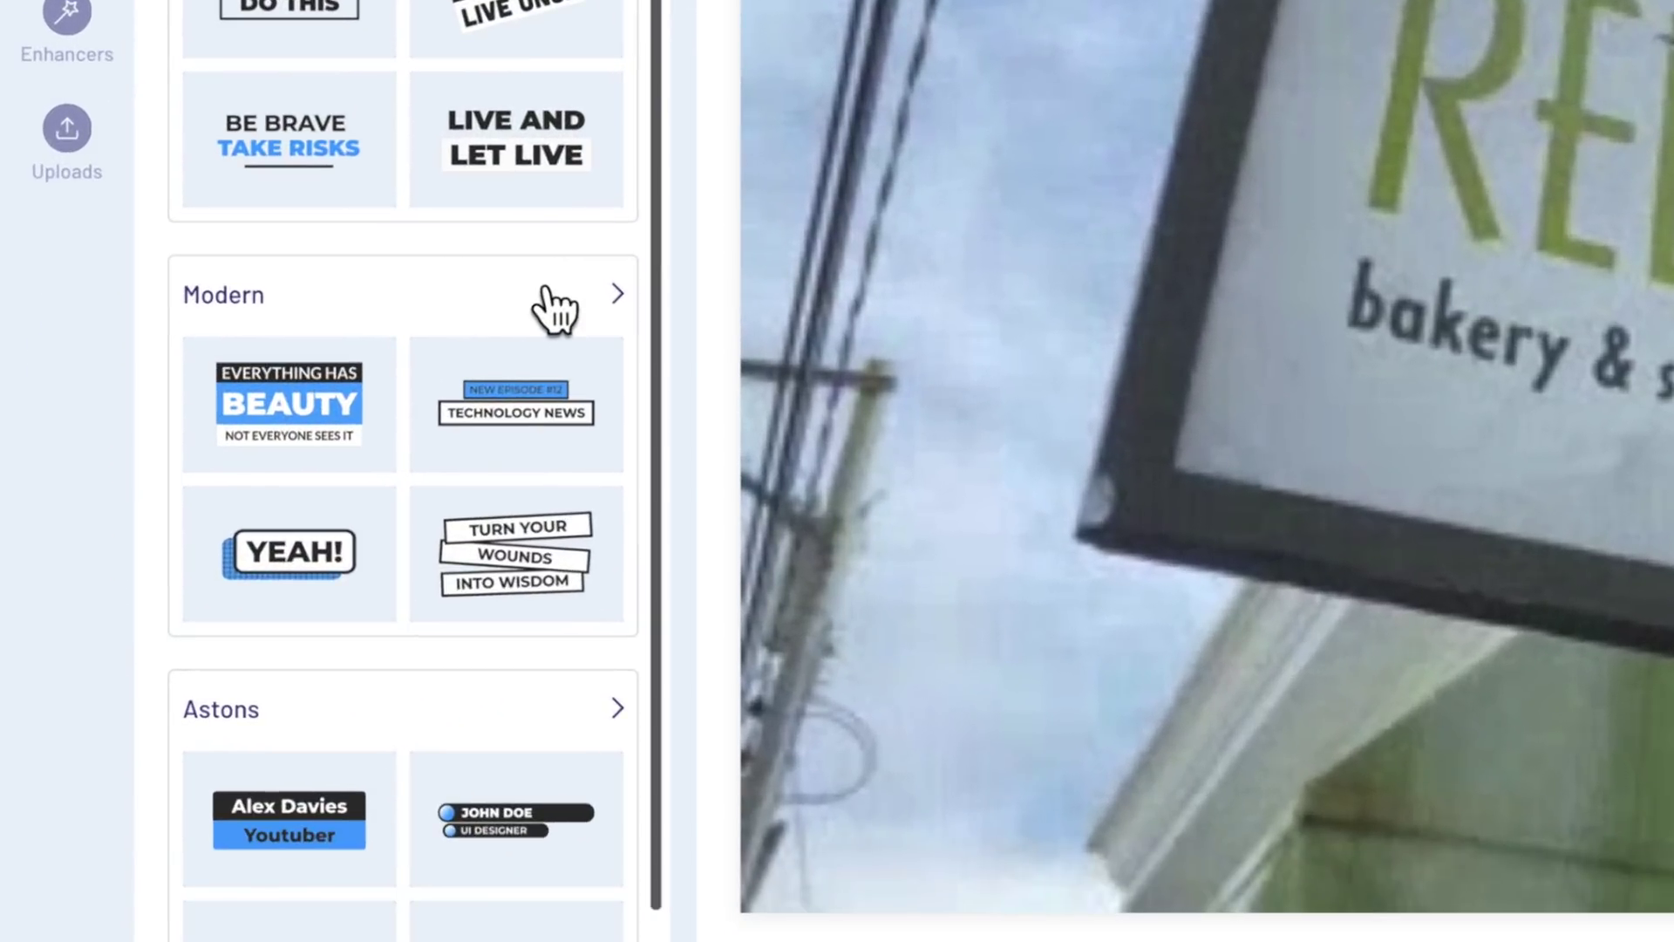
left_click(553, 307)
mouse_move(587, 273)
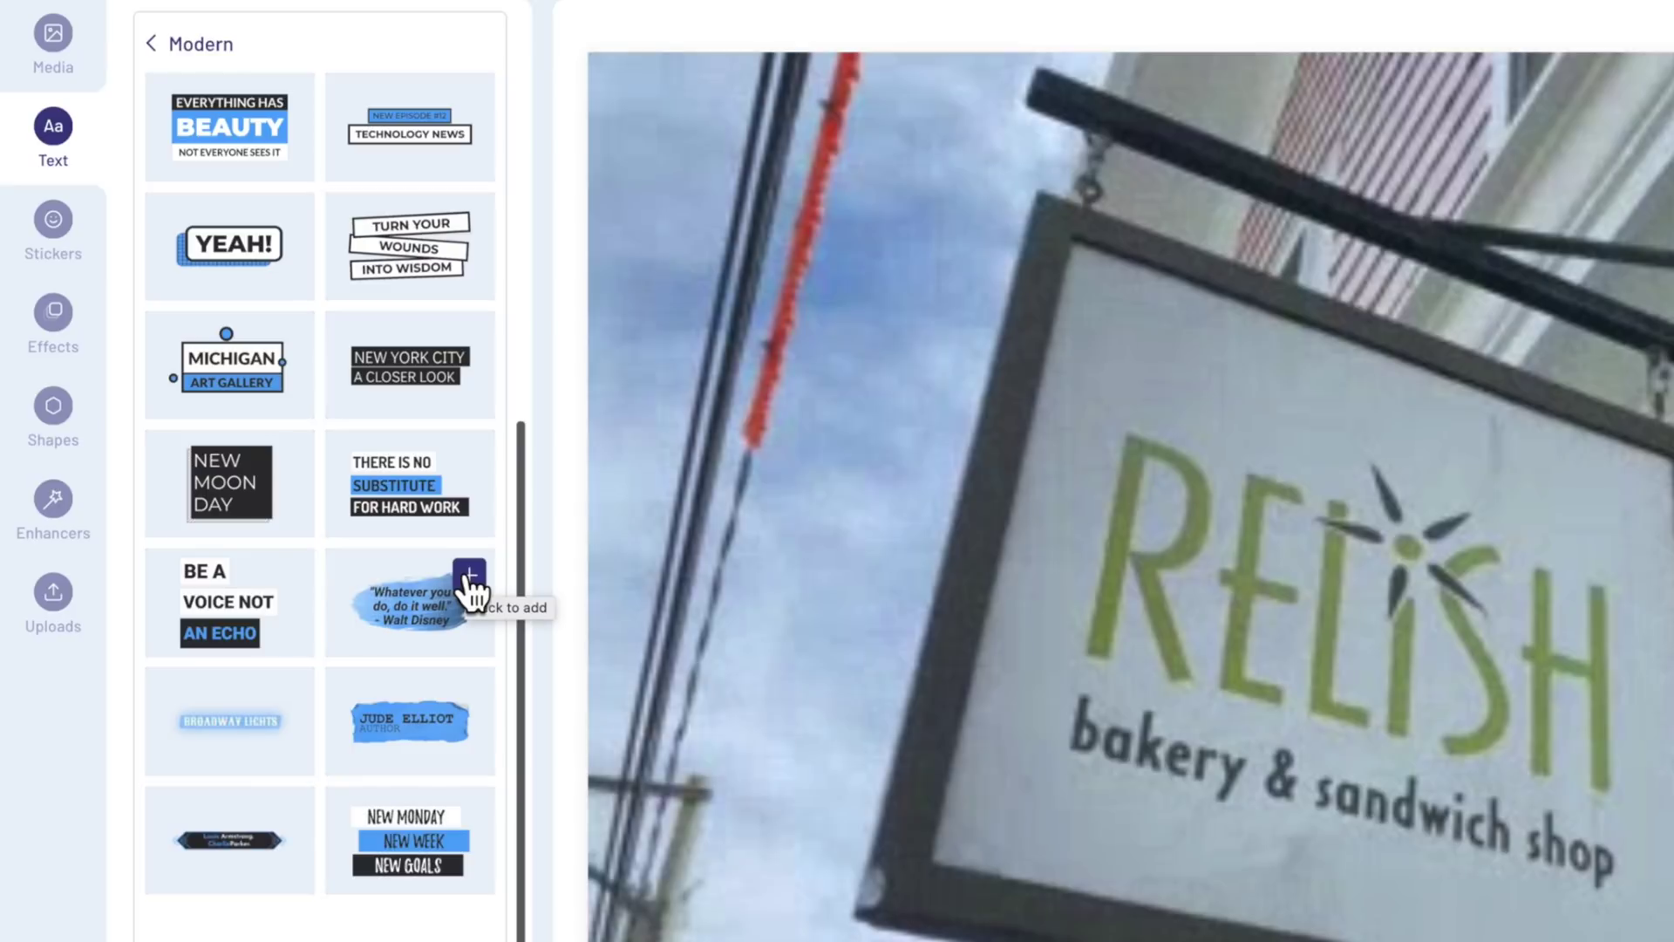
left_click(469, 576)
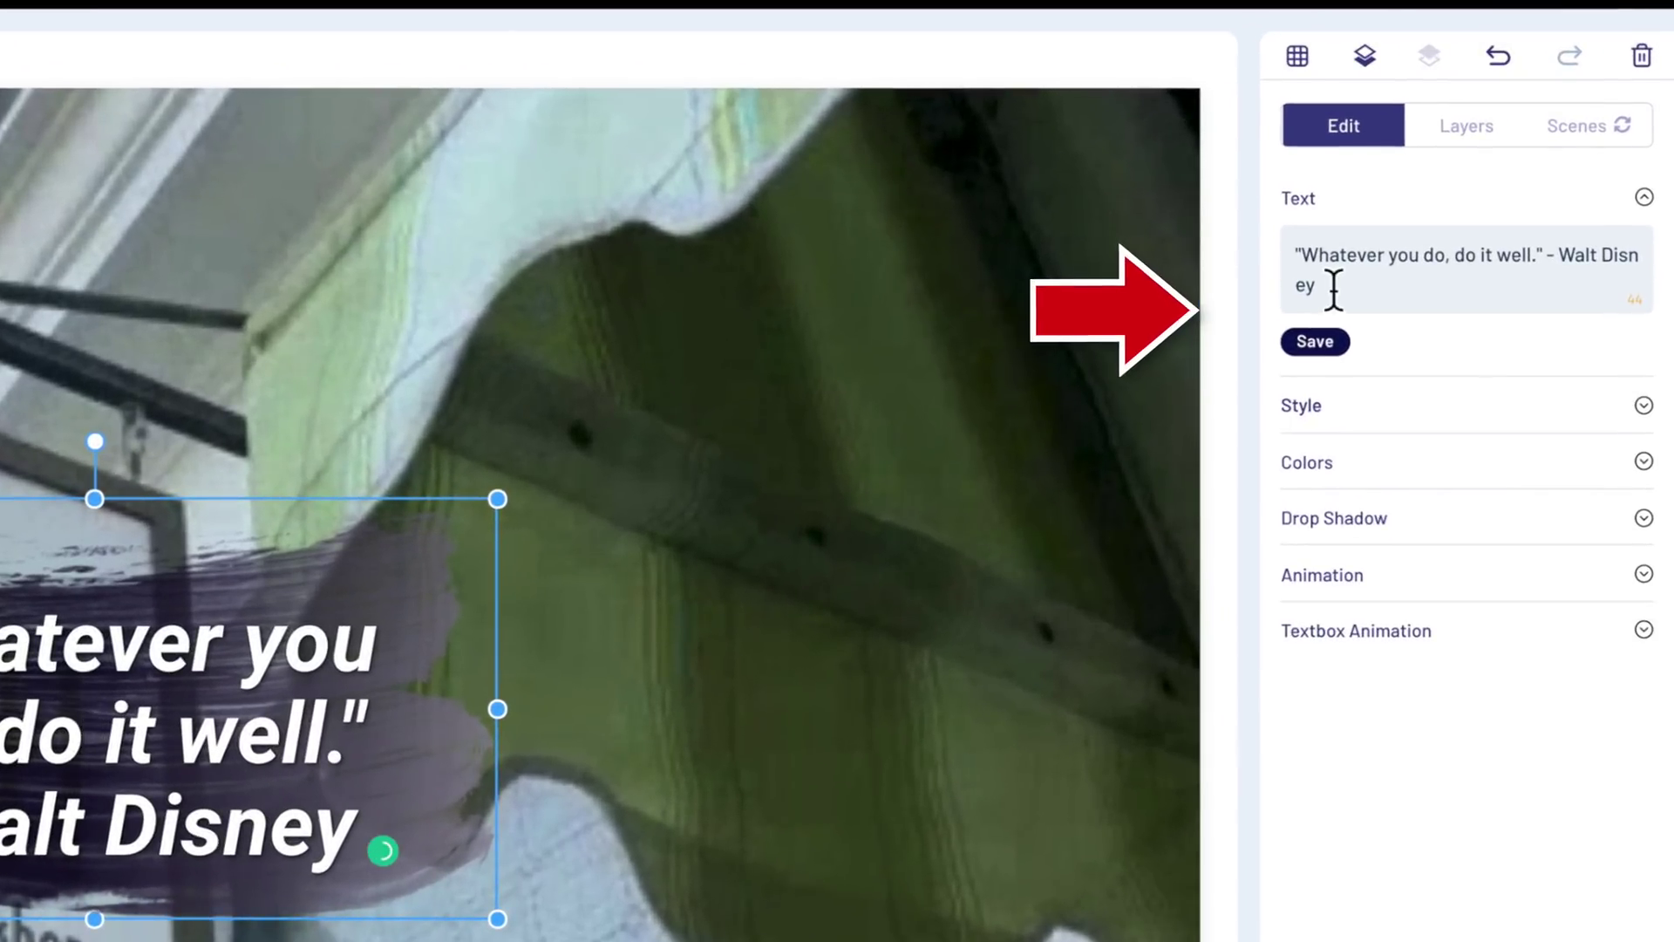
Change its text to 'Best Sandwich On Cape Cod', move it lower right, and save the scene
left_click_drag(1334, 287, 1270, 273)
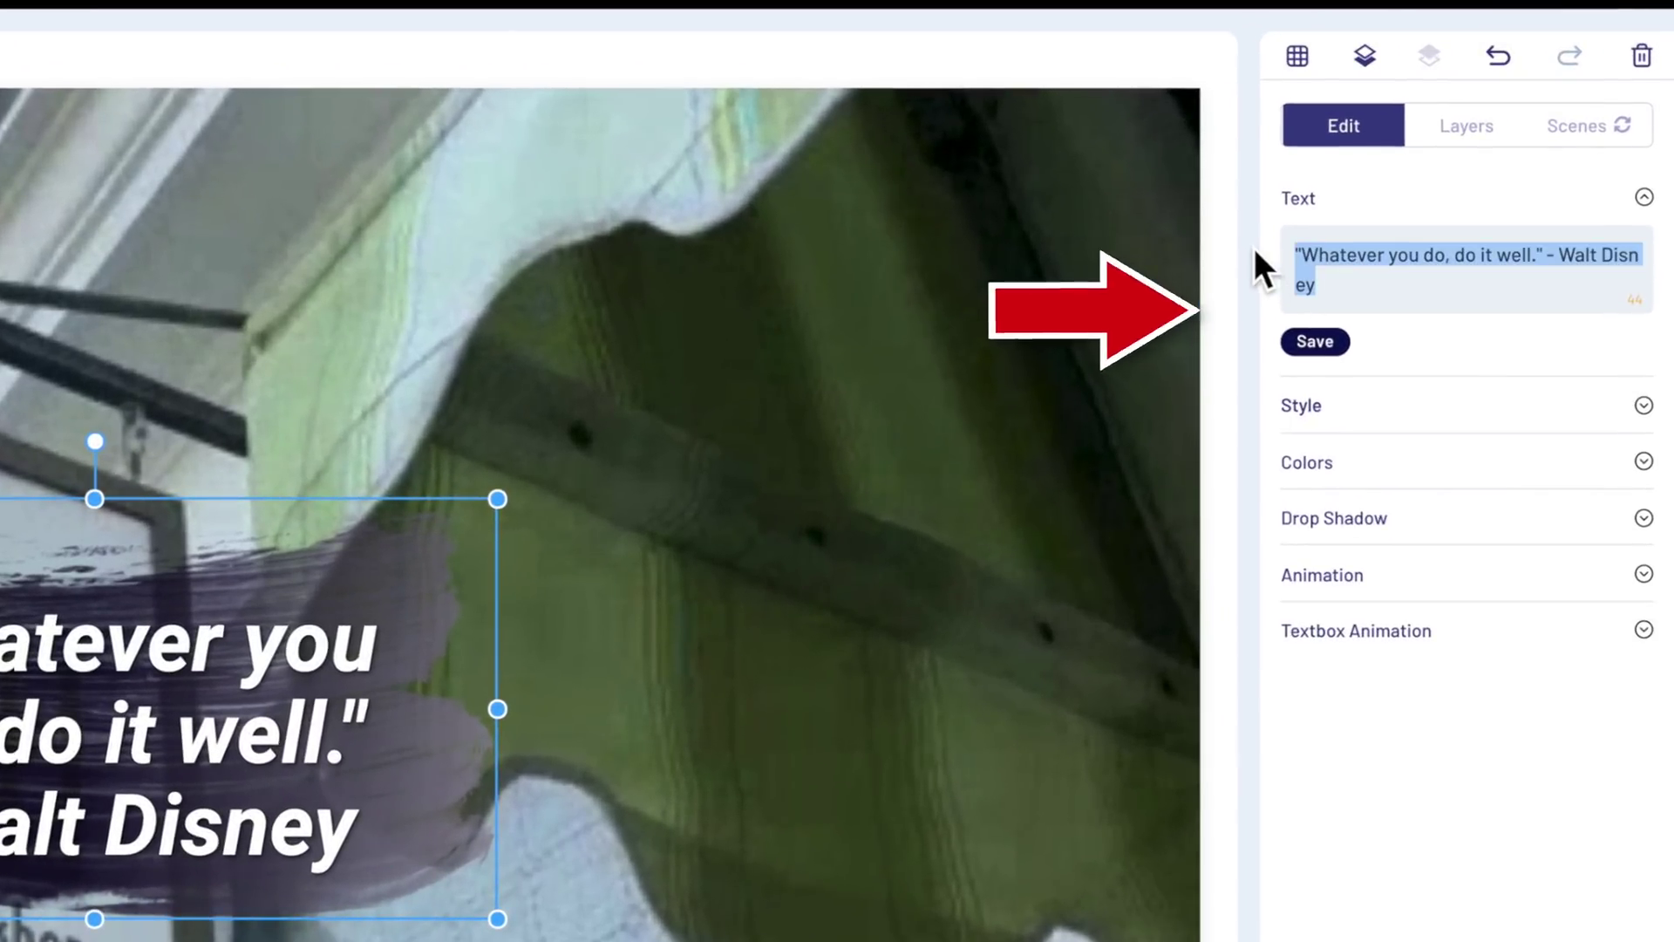
type("\"Best Sandwich On Cape Cod\"")
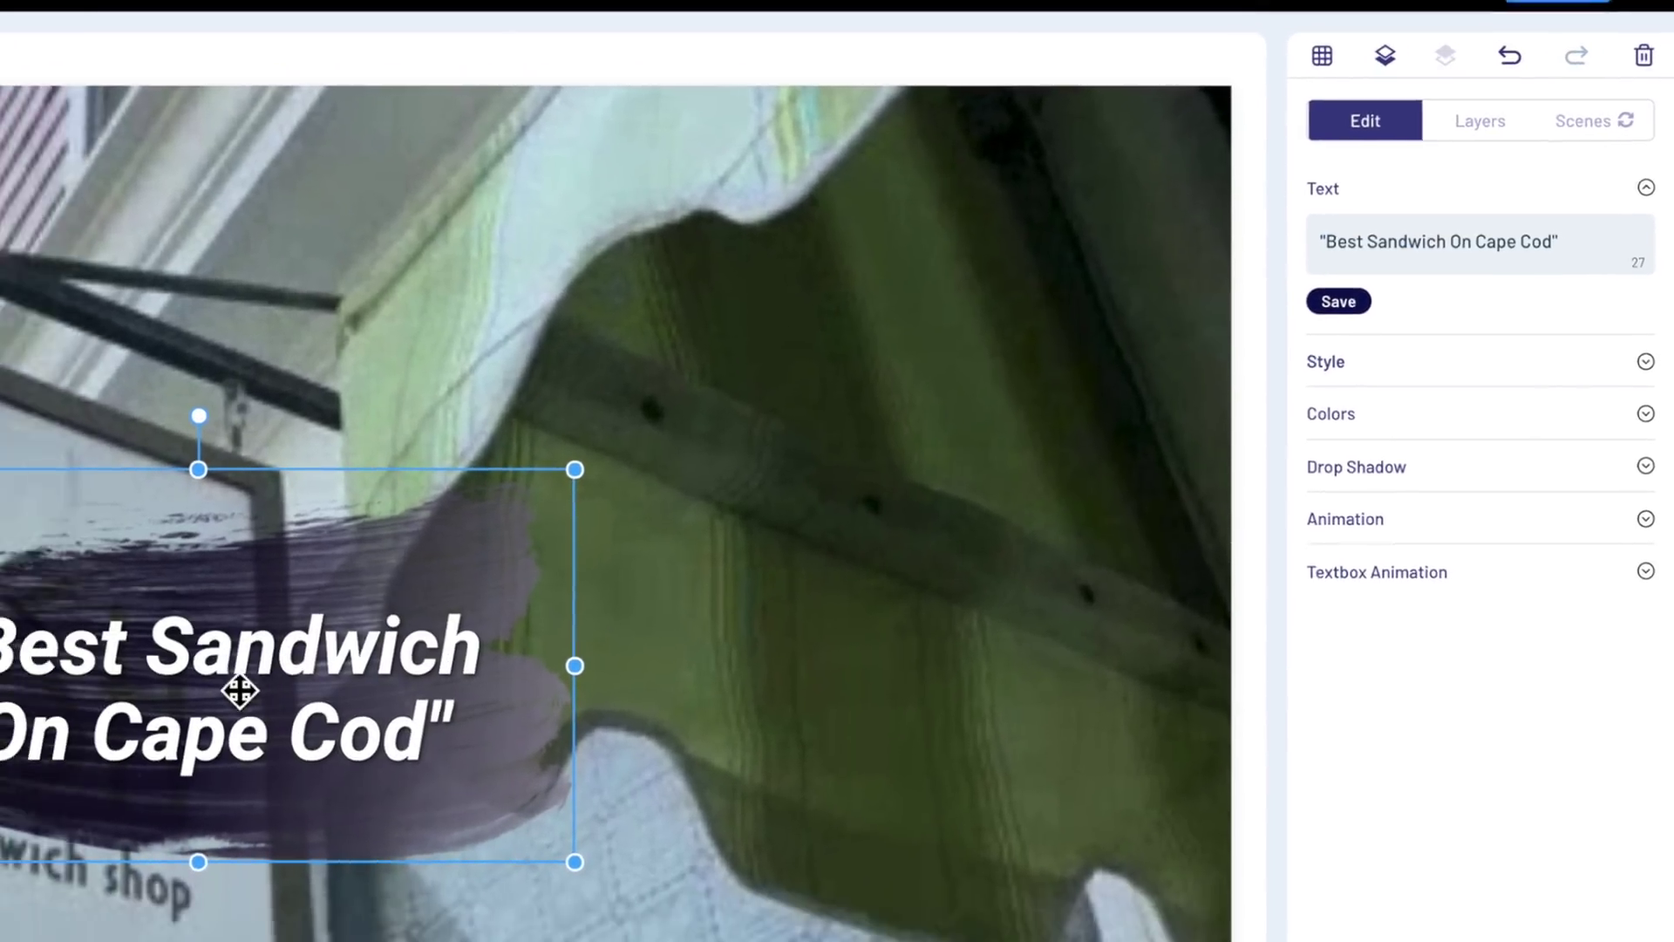
left_click_drag(240, 690, 1211, 559)
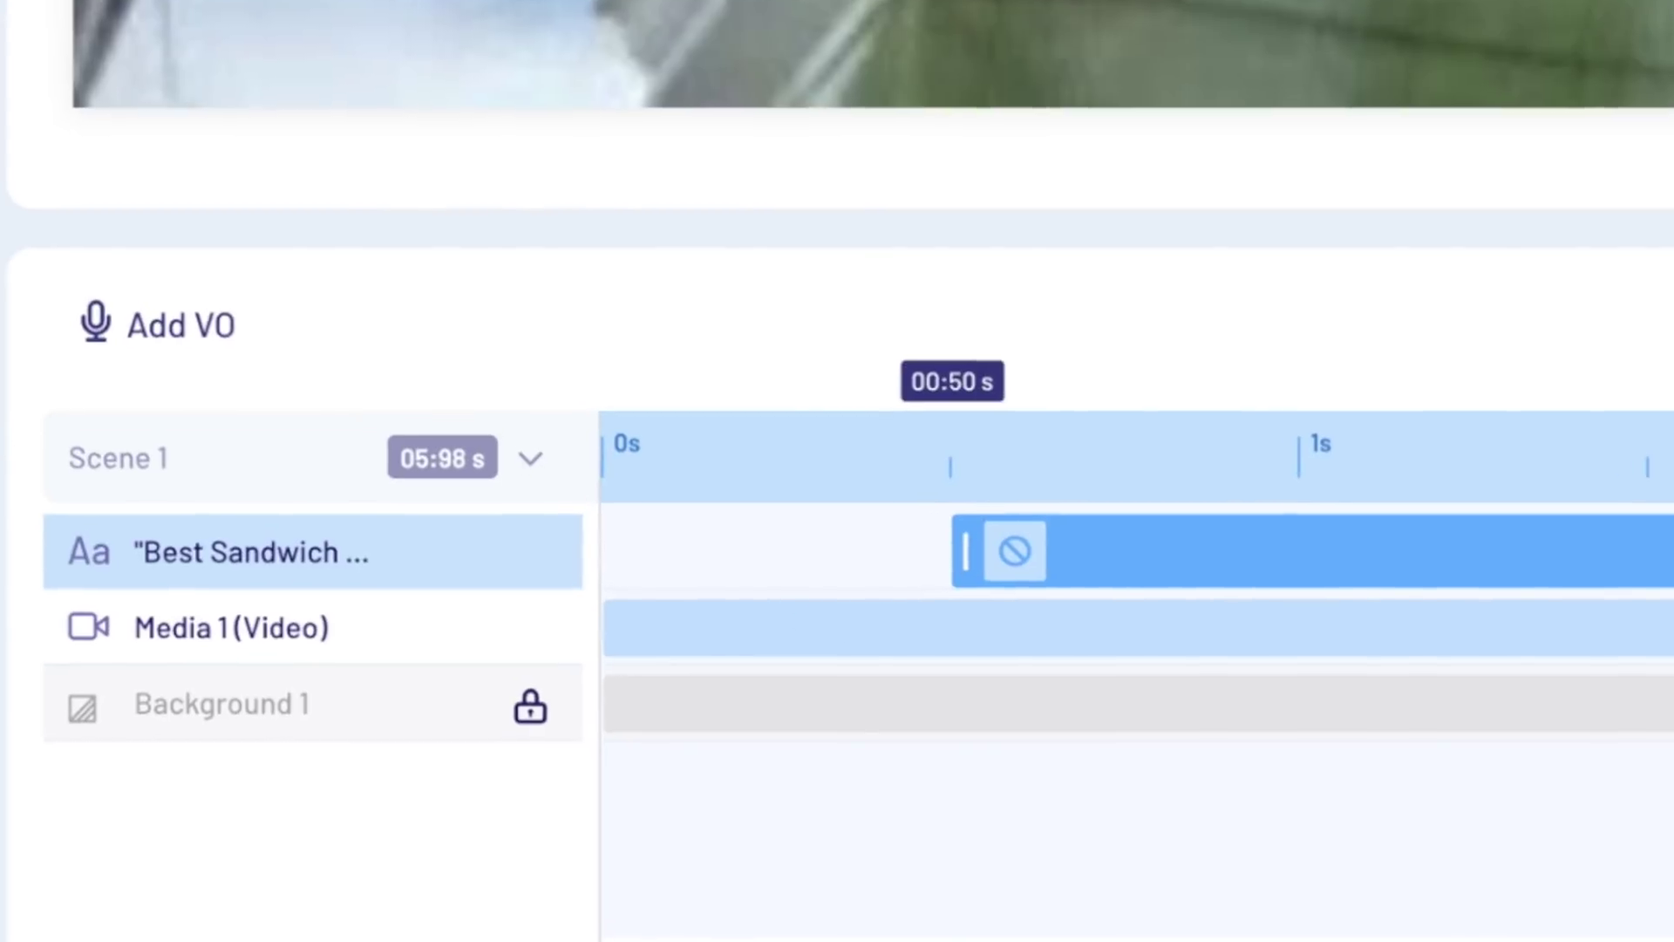
left_click(572, 850)
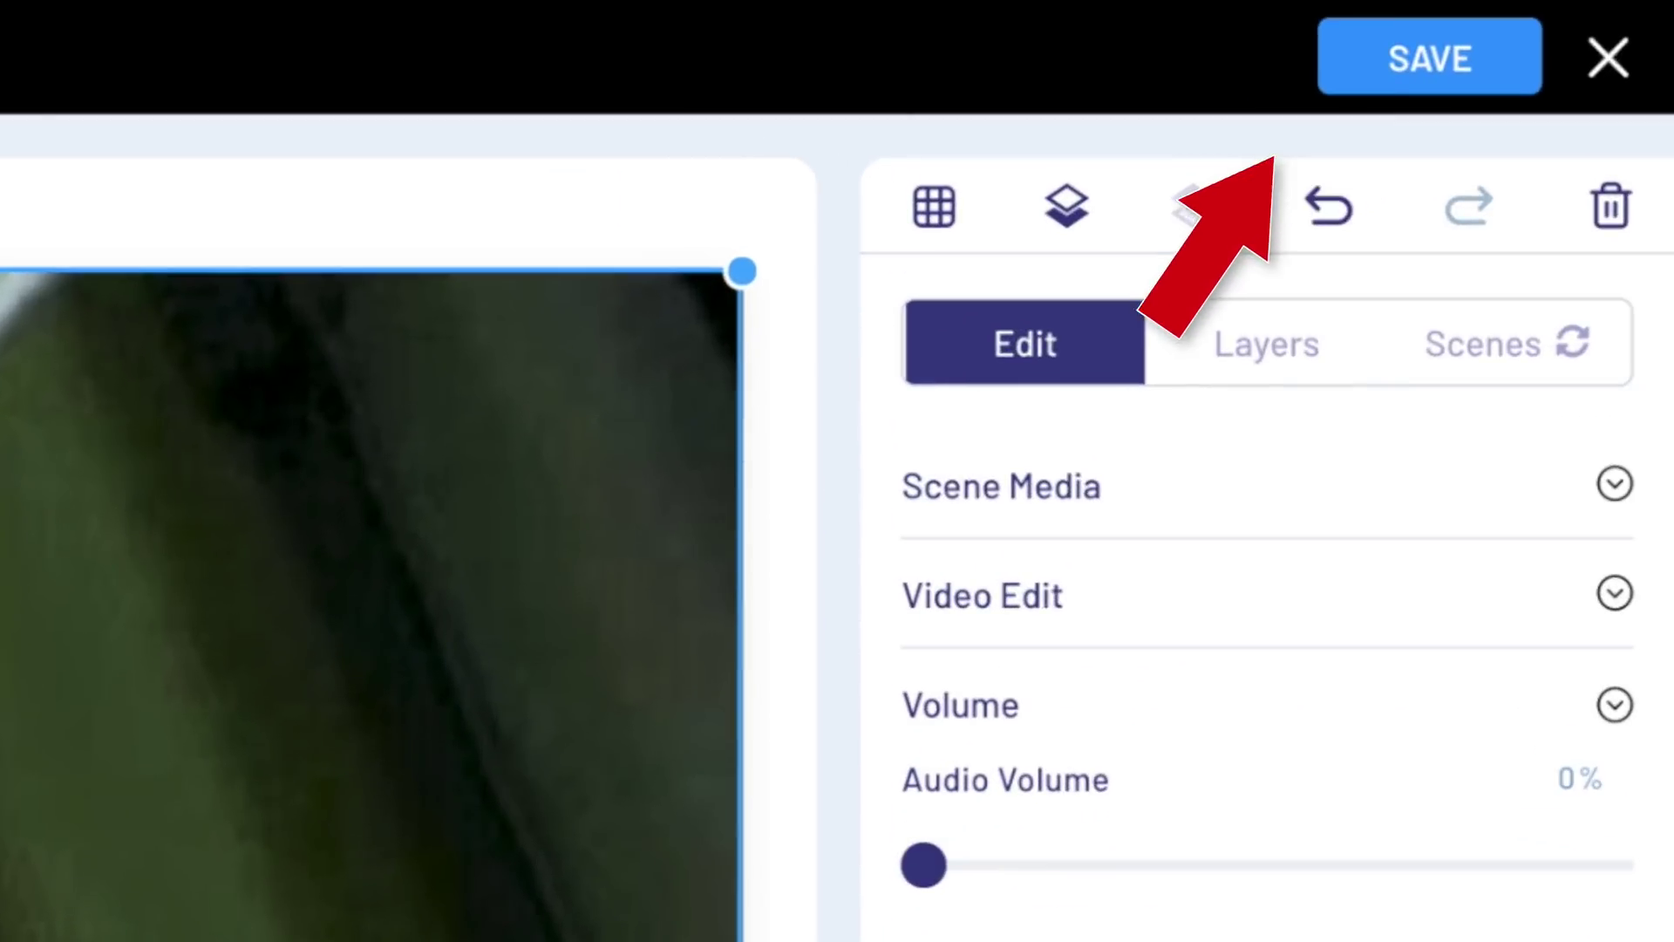
left_click(1430, 58)
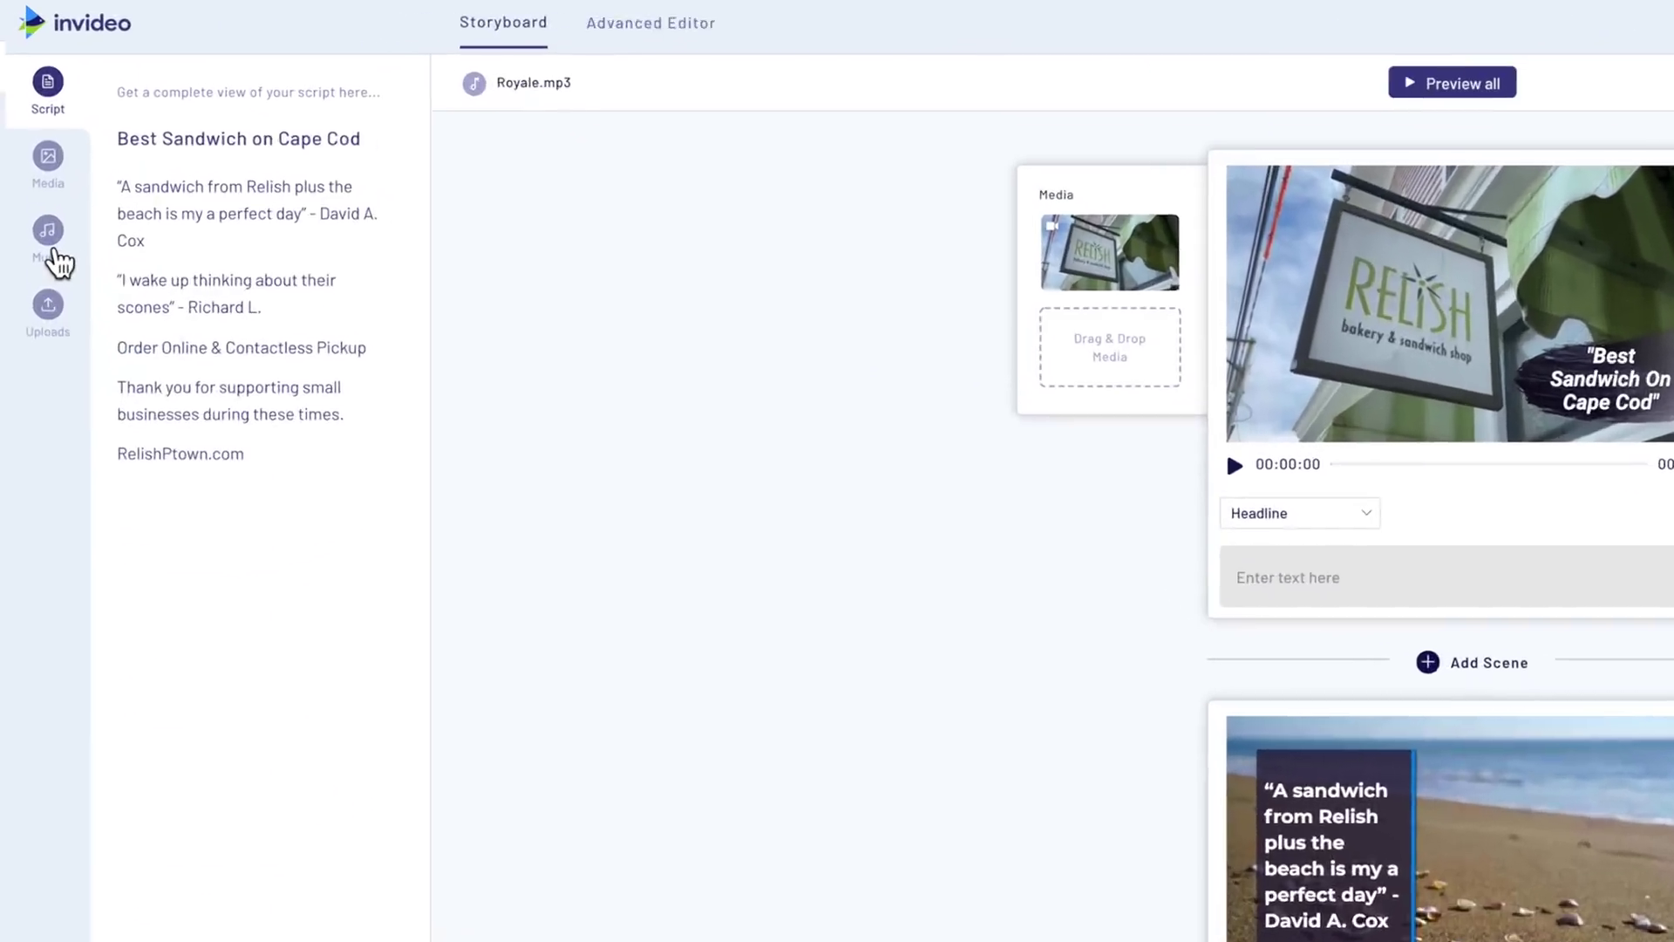
Pick Lil Cookie from the Bright music category as the promo's background track
left_click(36, 182)
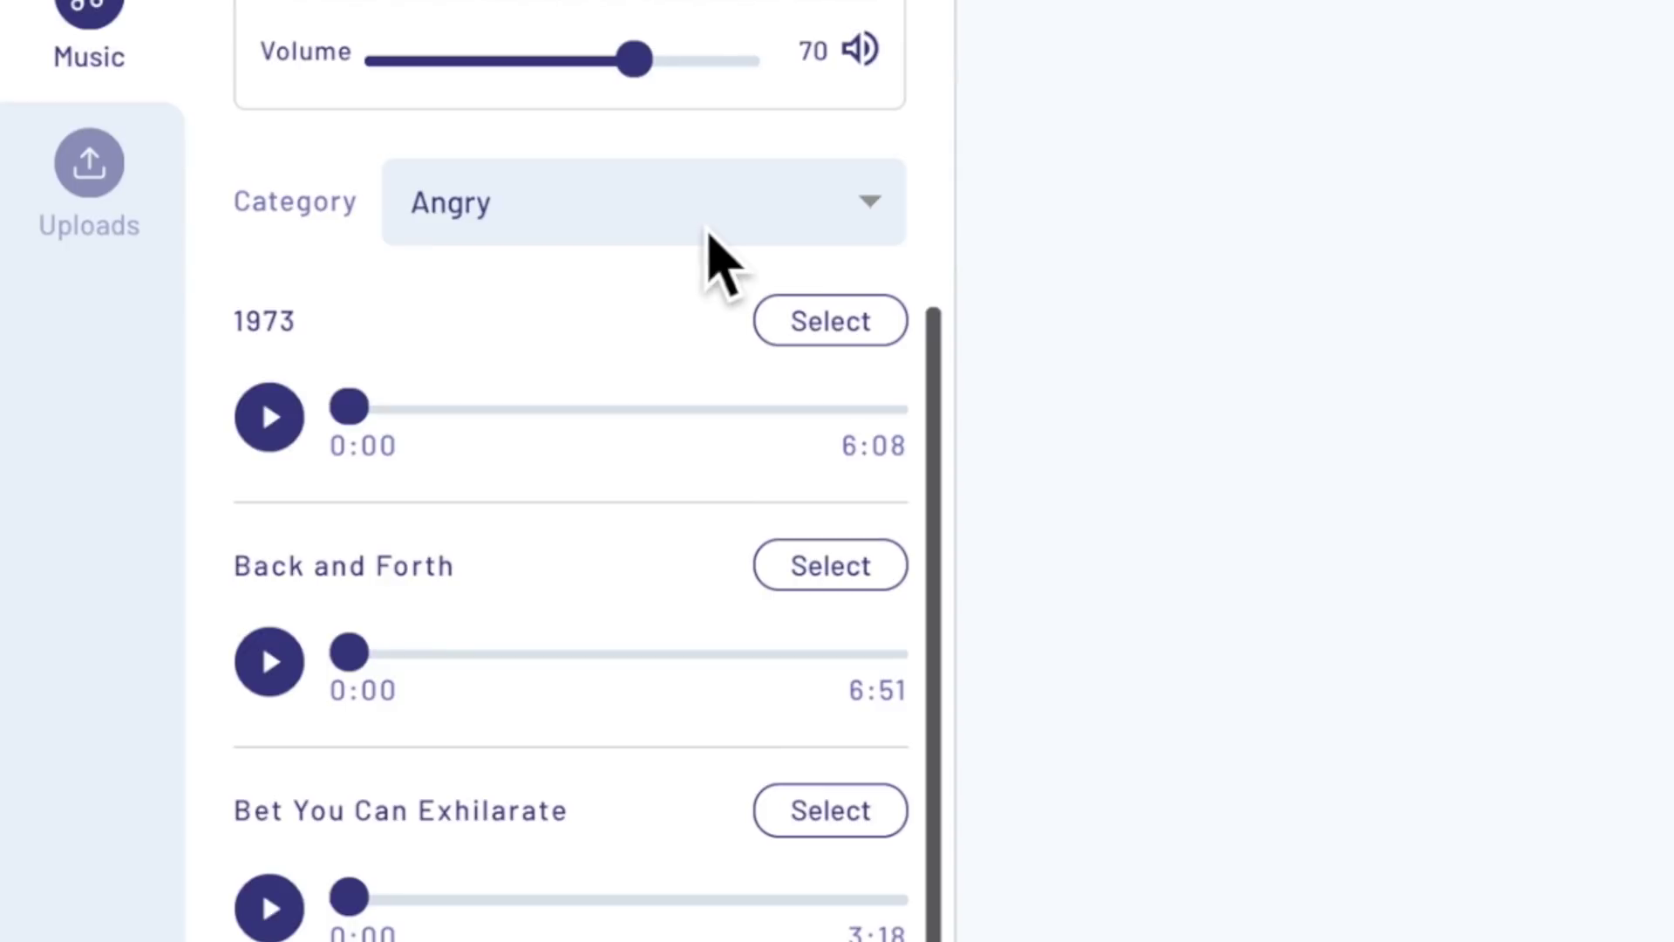
left_click(709, 233)
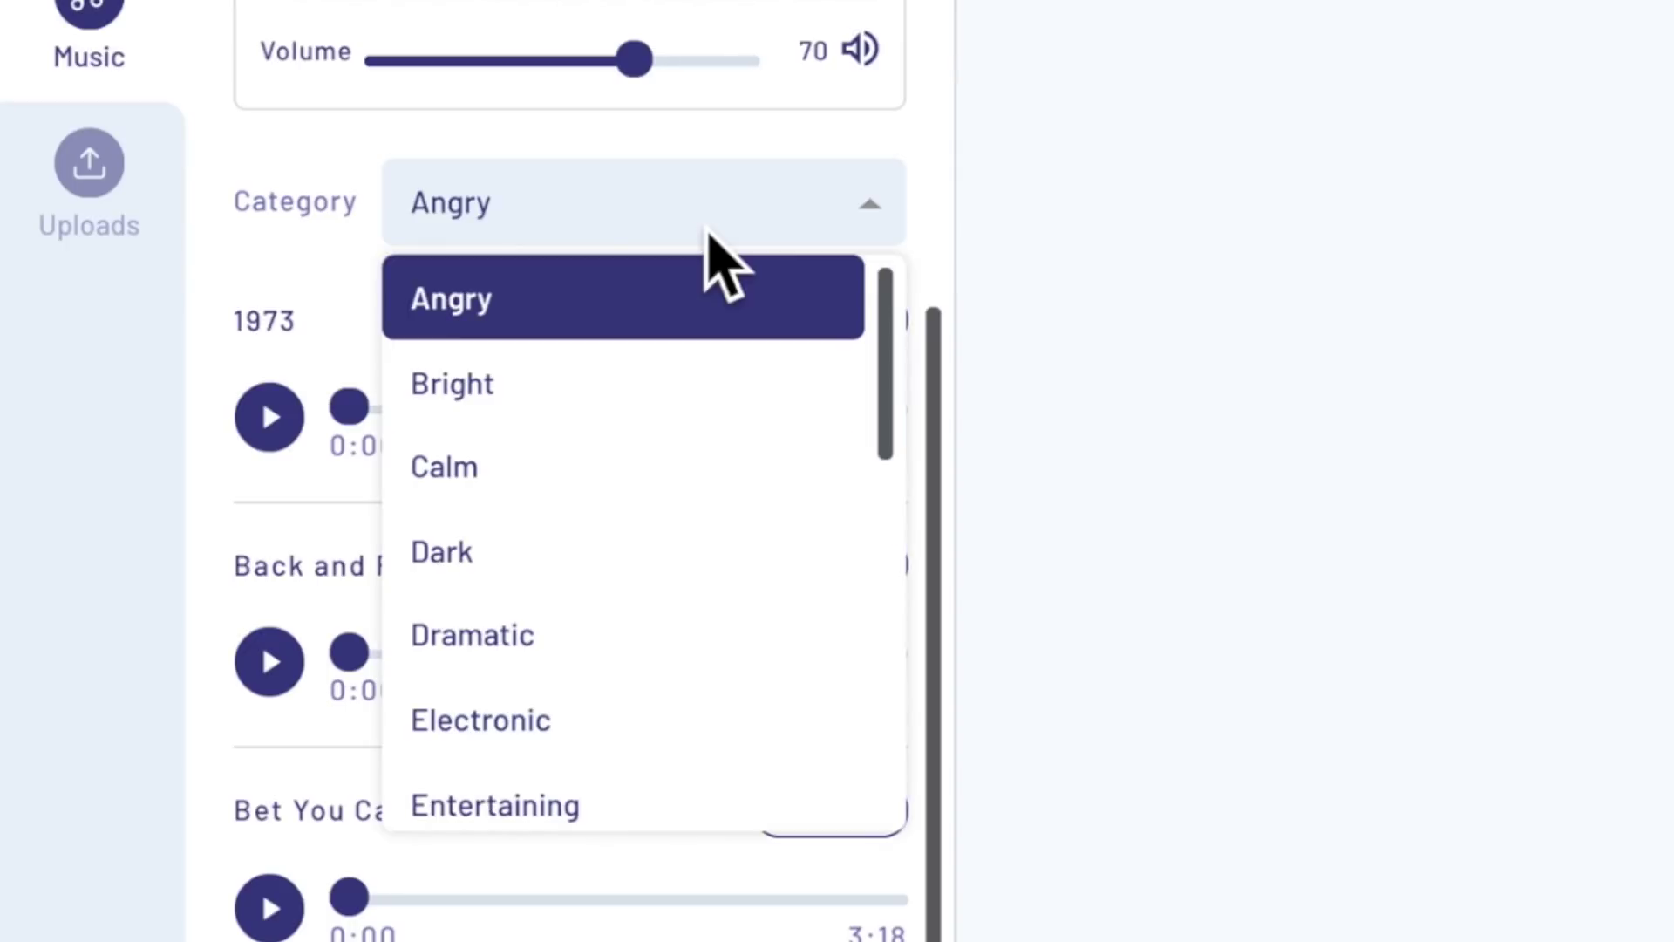
left_click(605, 396)
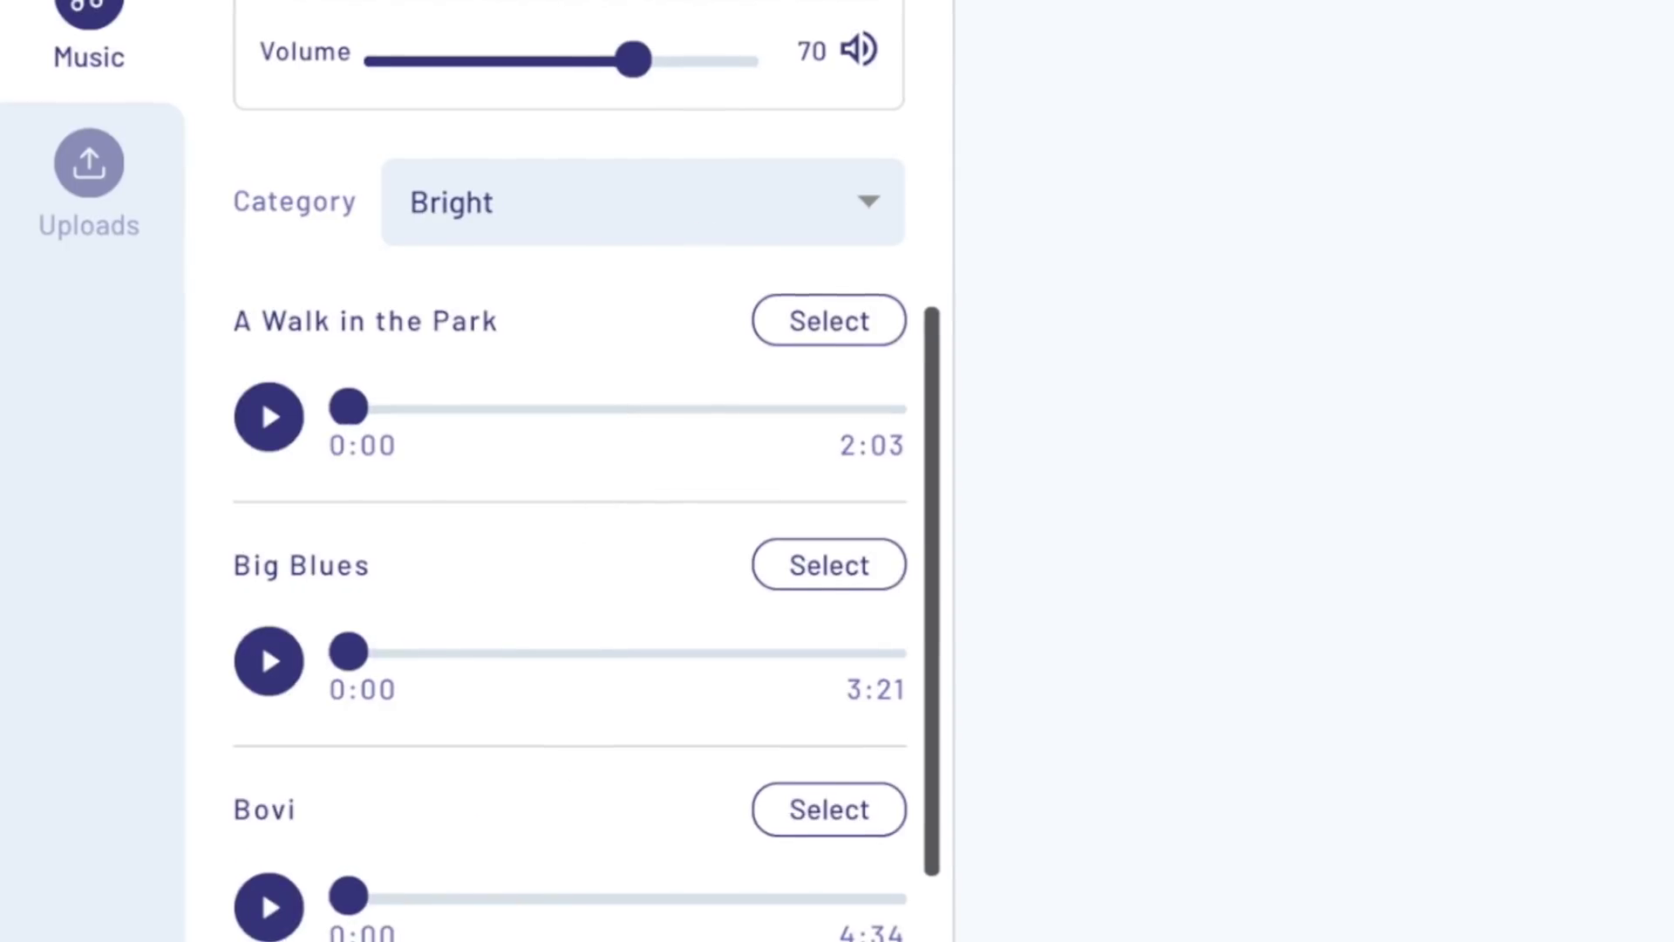
scroll(598, 524, "down", 2)
scroll(297, 885, "down", 5)
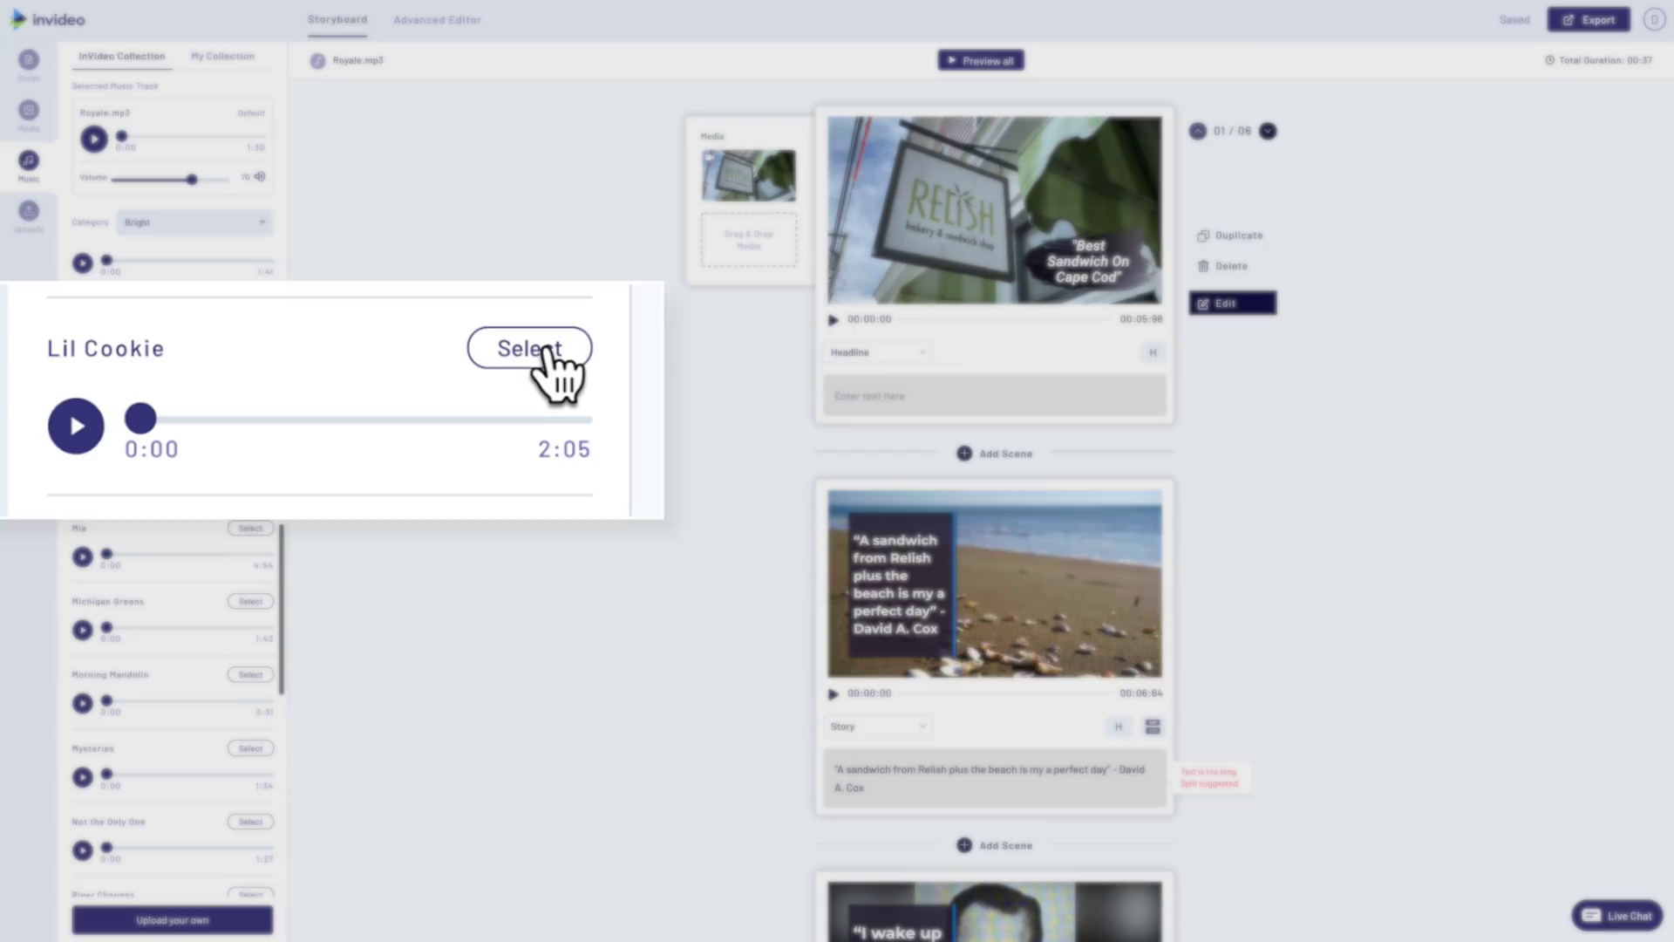
left_click(260, 393)
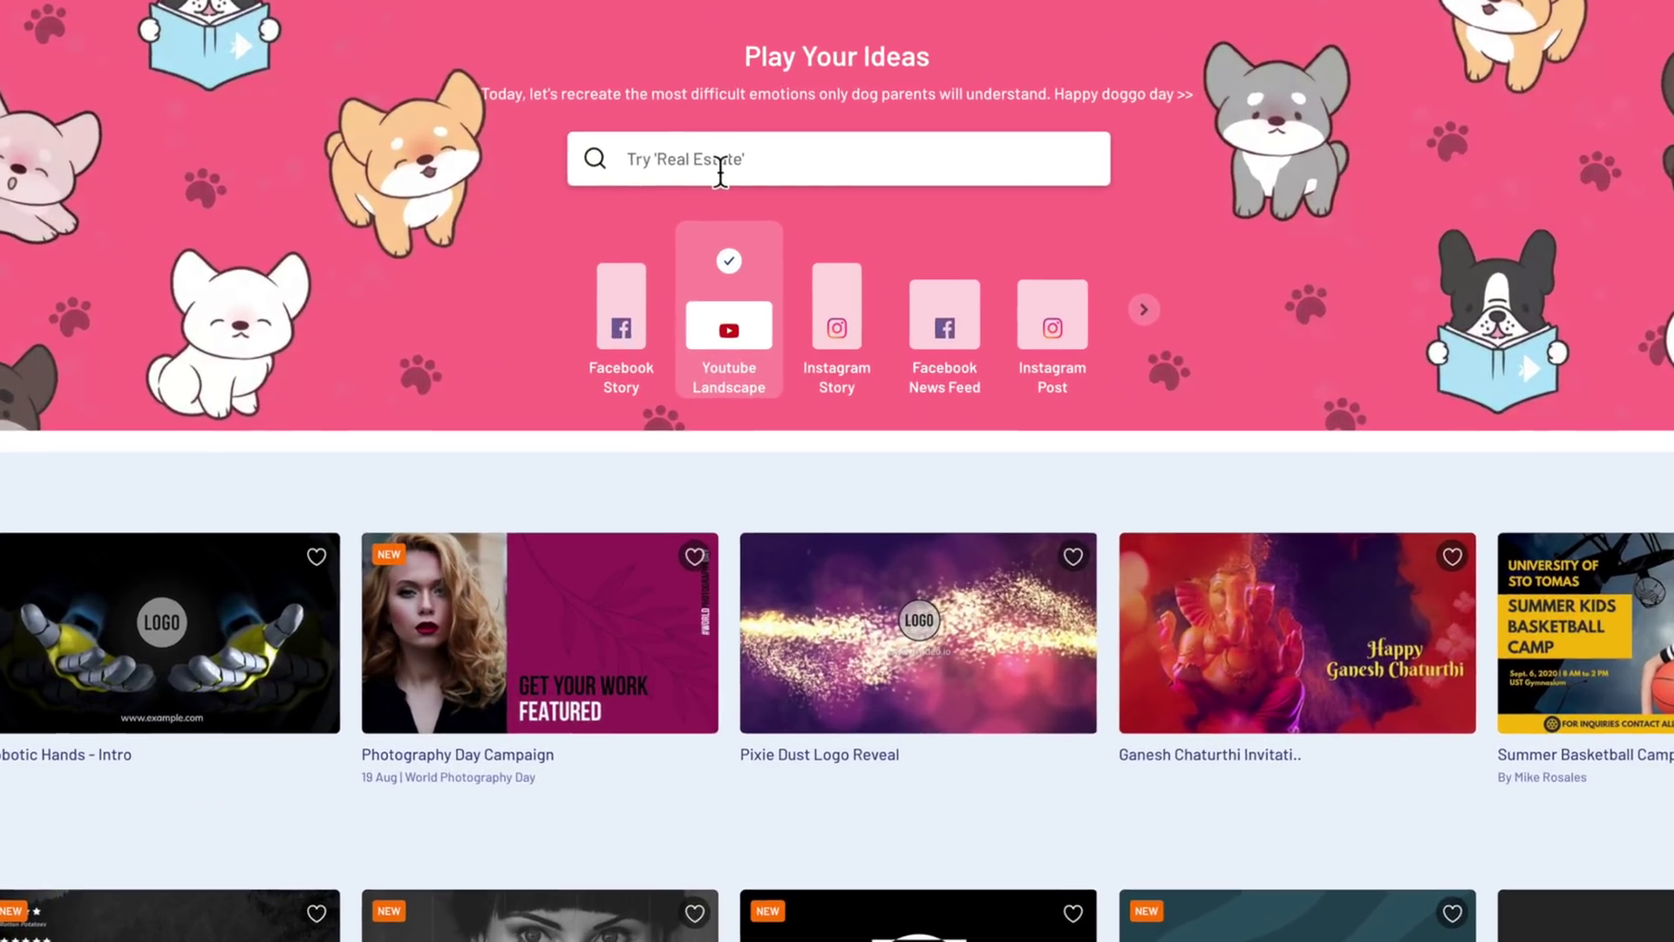
Search the template library for 'Real Estate'
left_click(720, 163)
type("Rea")
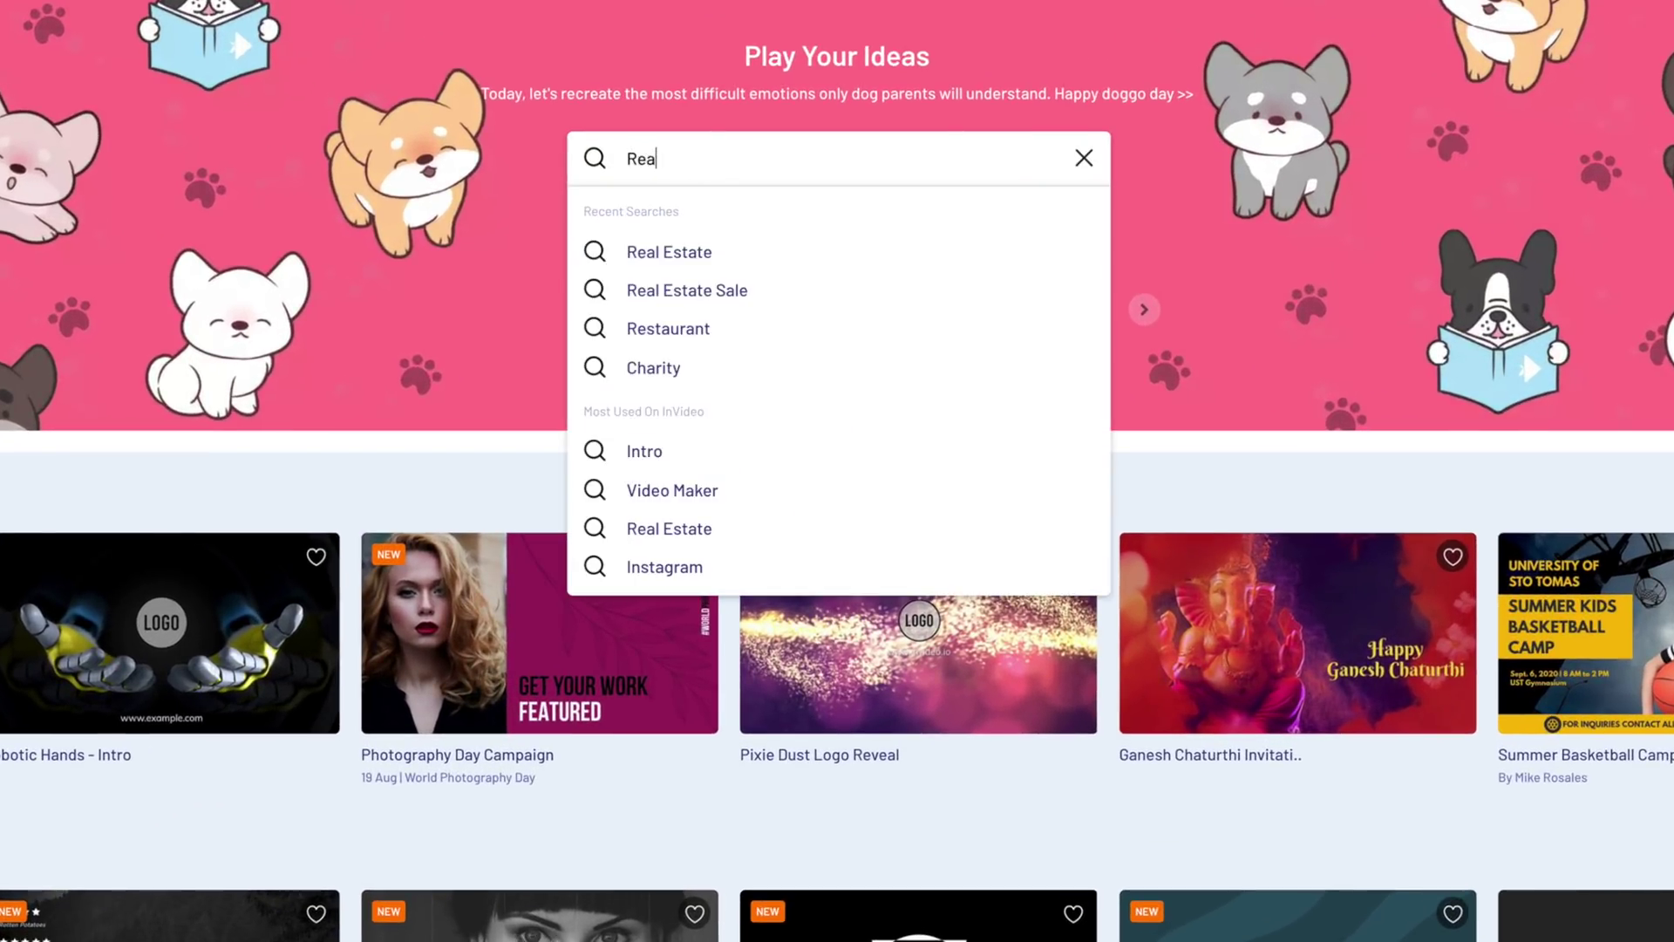
type("l Estate")
key("Return")
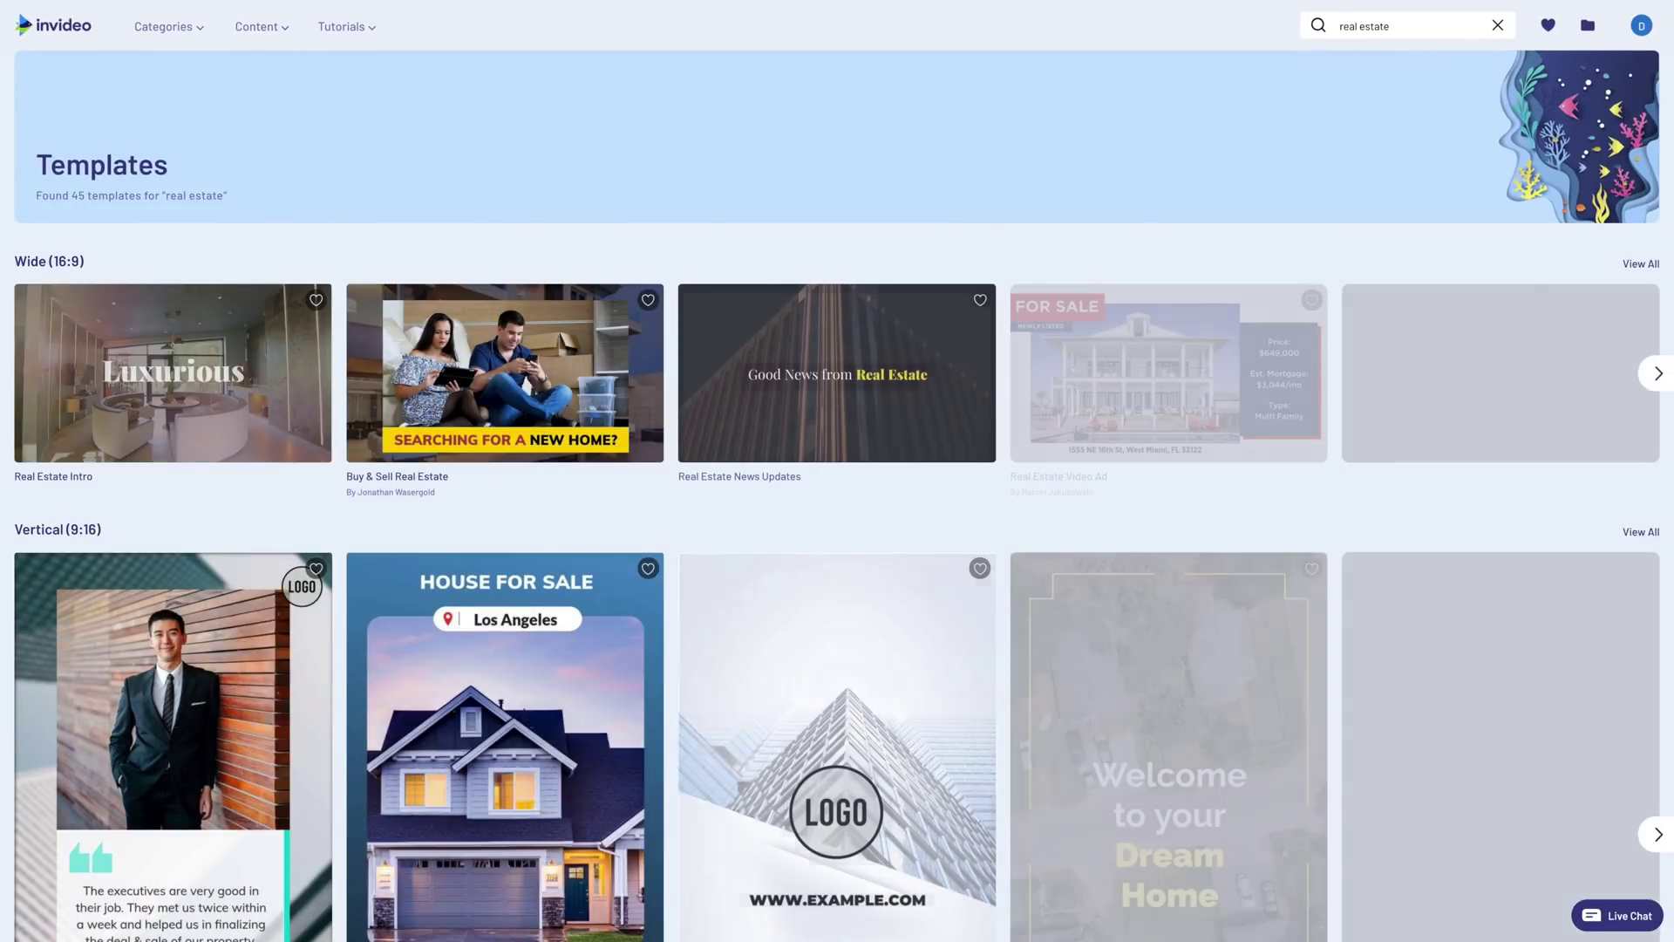
mouse_move(1254, 437)
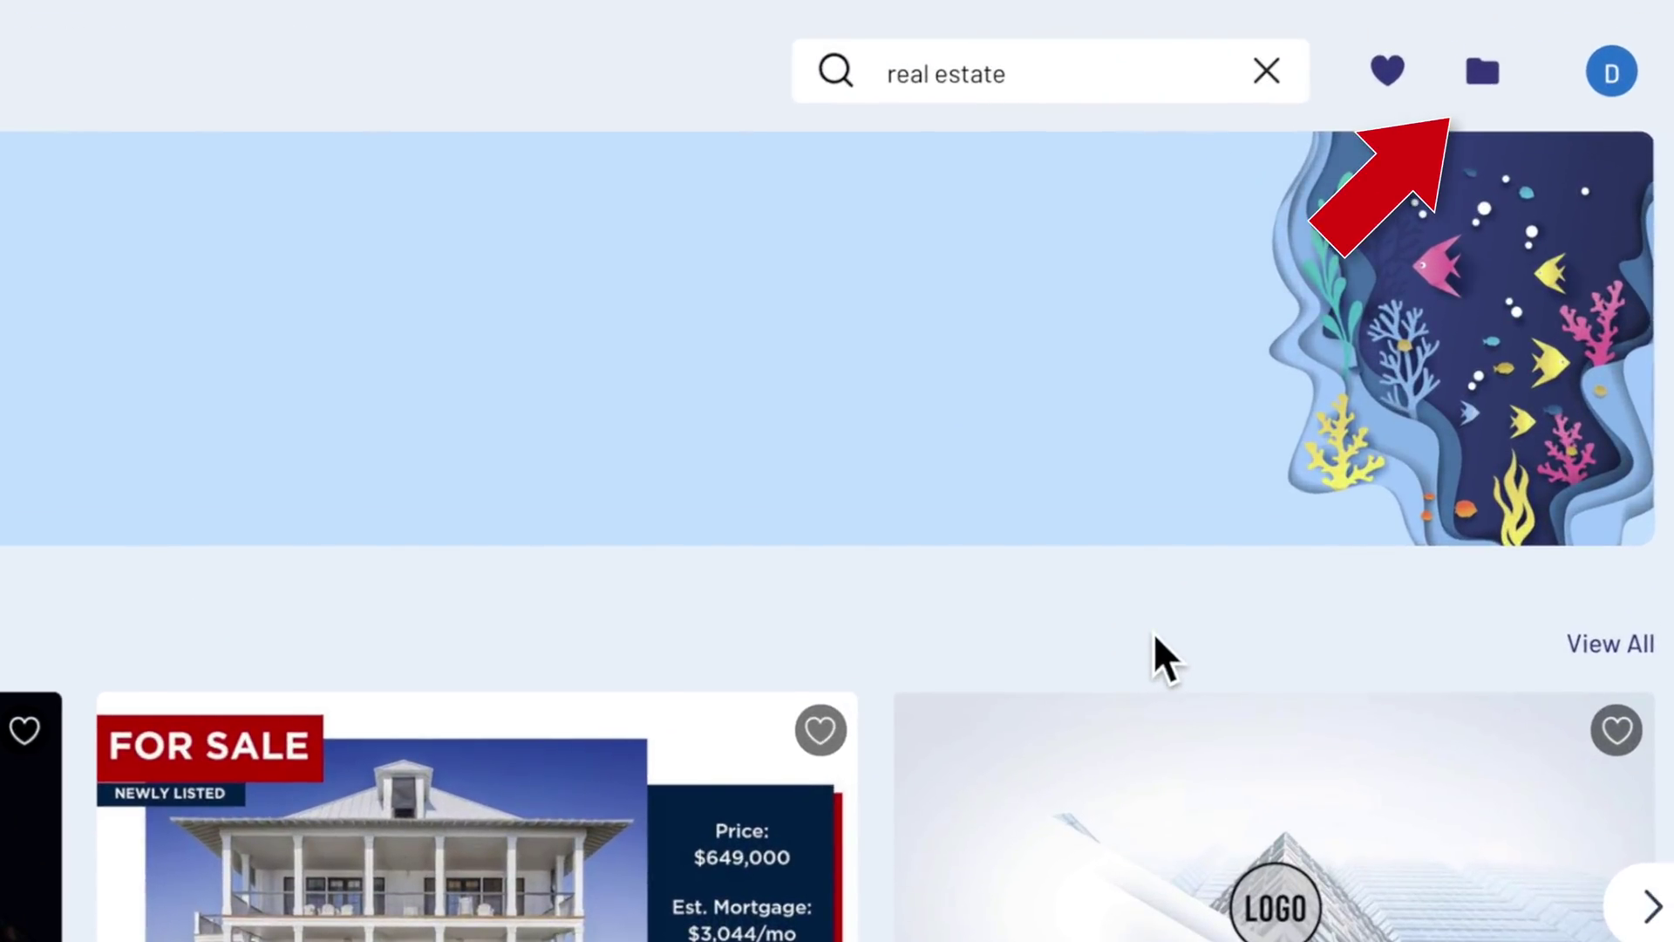
Duplicate the Best Sandwich on Cape Cod project as a square 1:1 video
left_click(1484, 76)
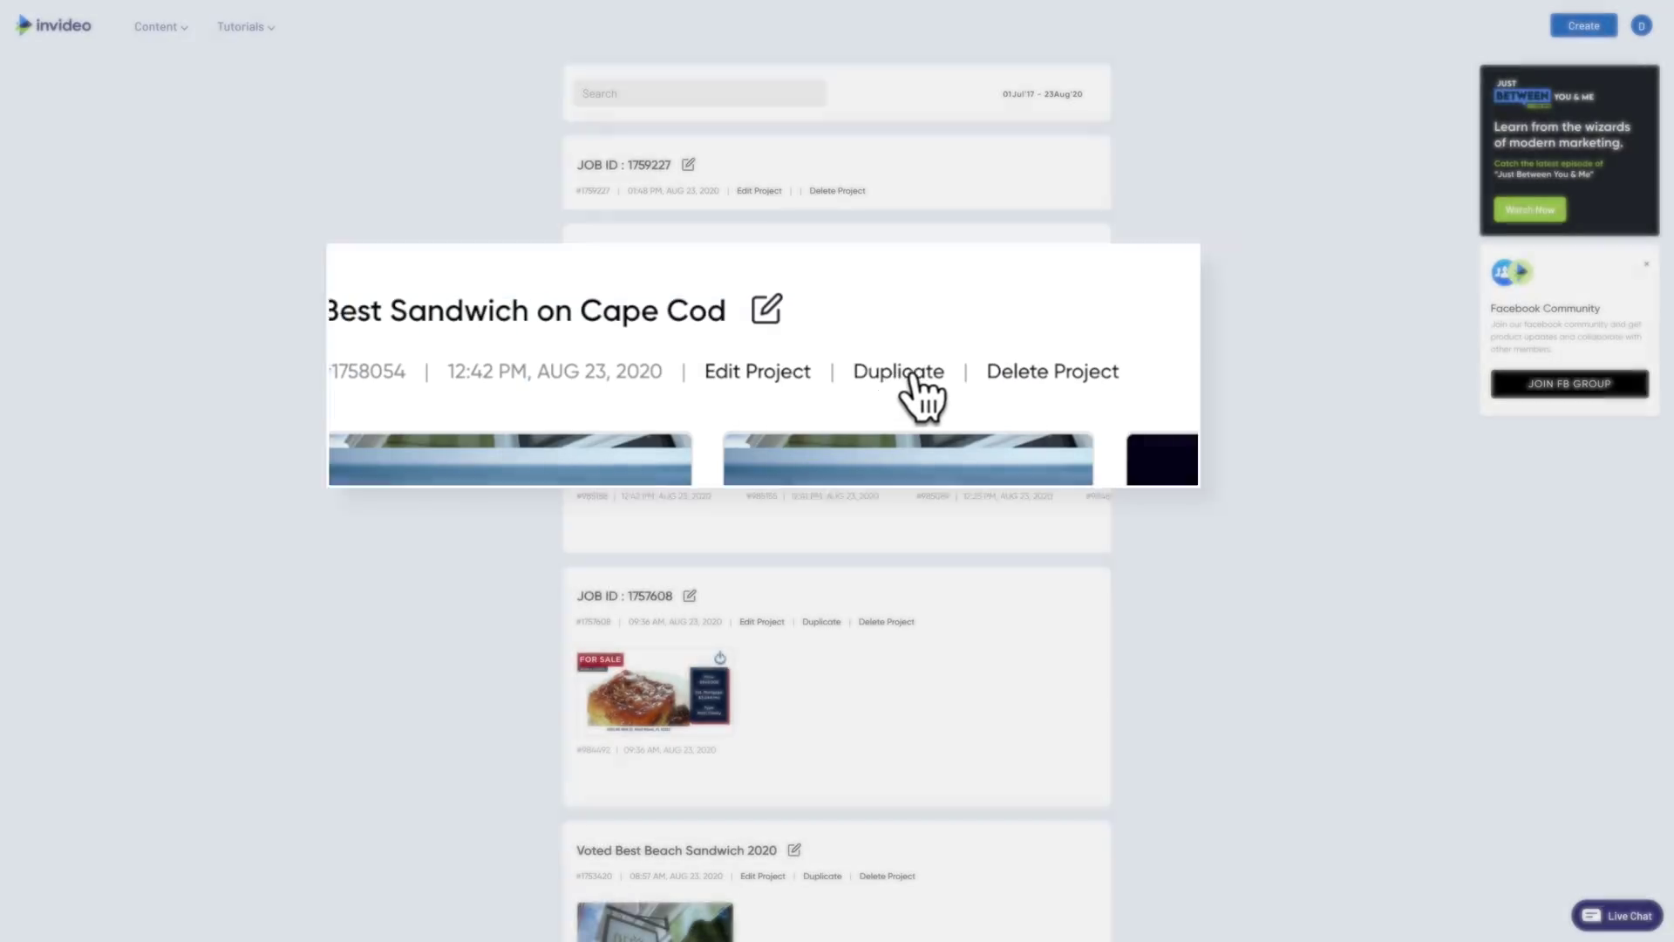
left_click(833, 373)
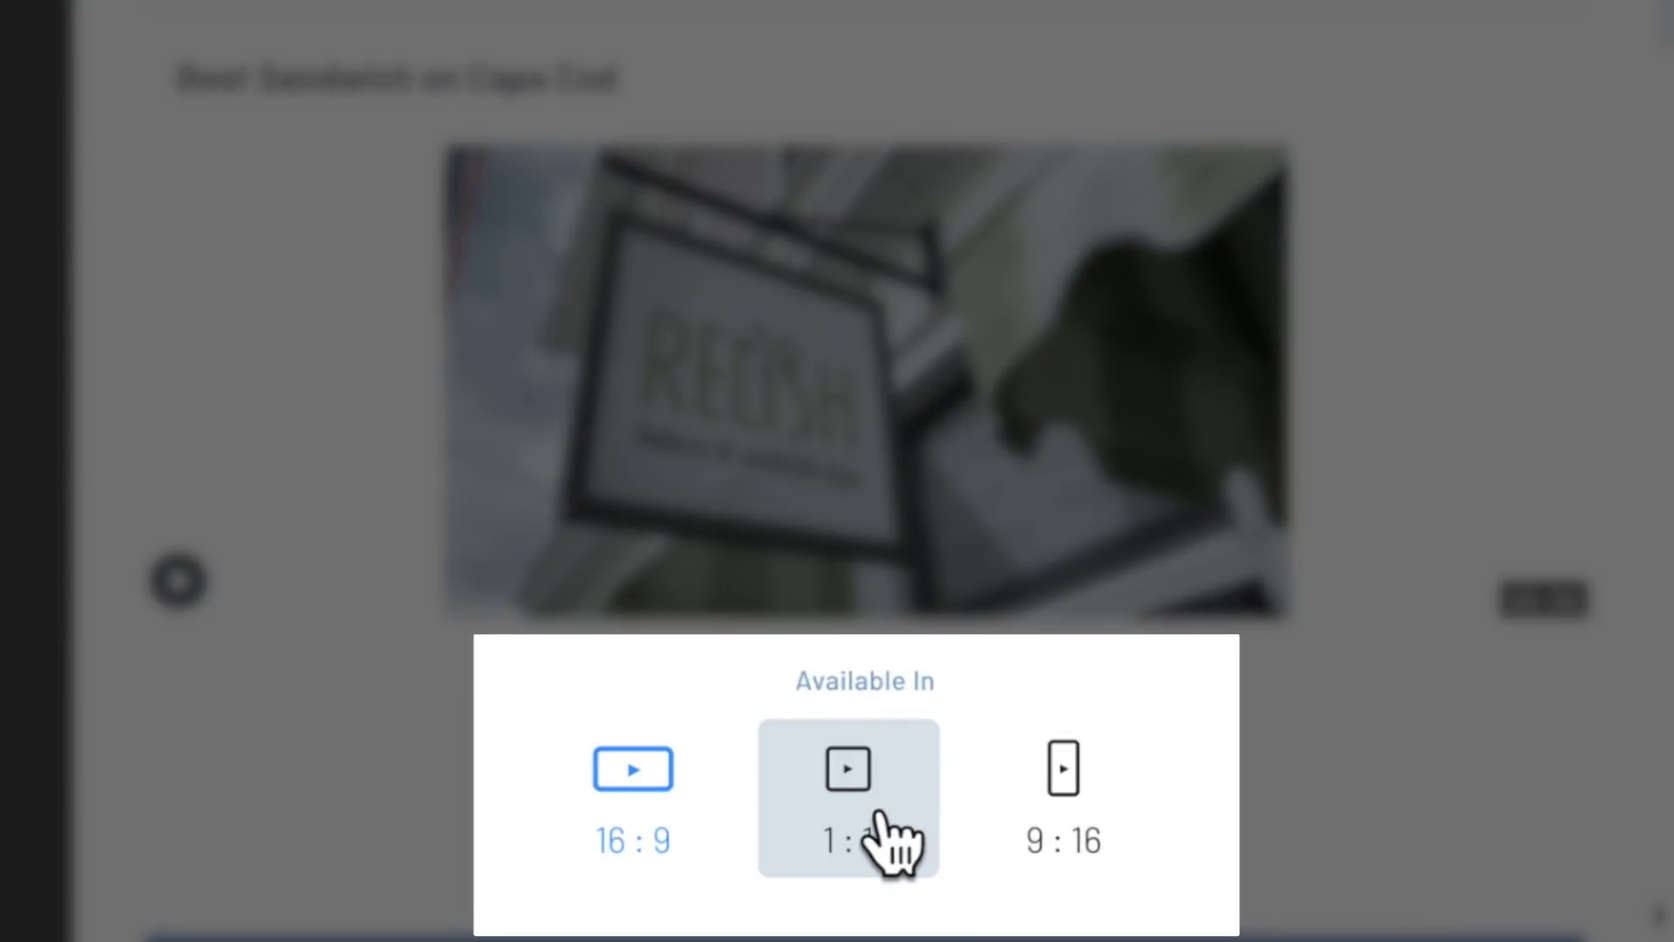
left_click(881, 820)
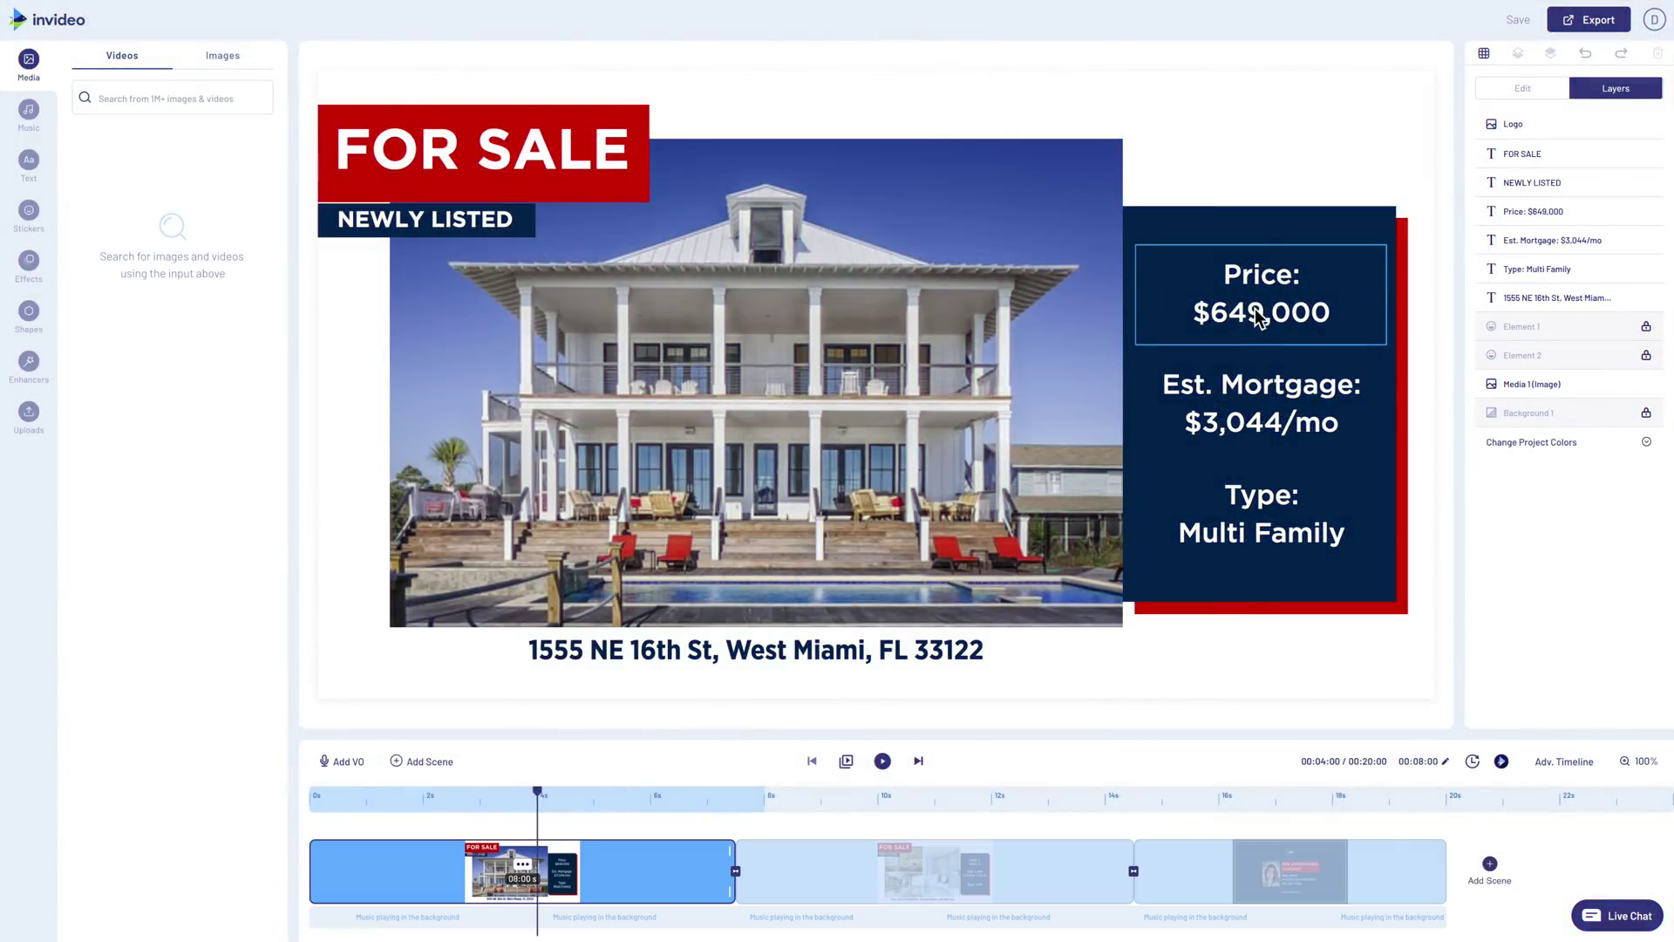
Select the old price in scene 1 and start typing the new $2,600,000 figure
left_click(1259, 316)
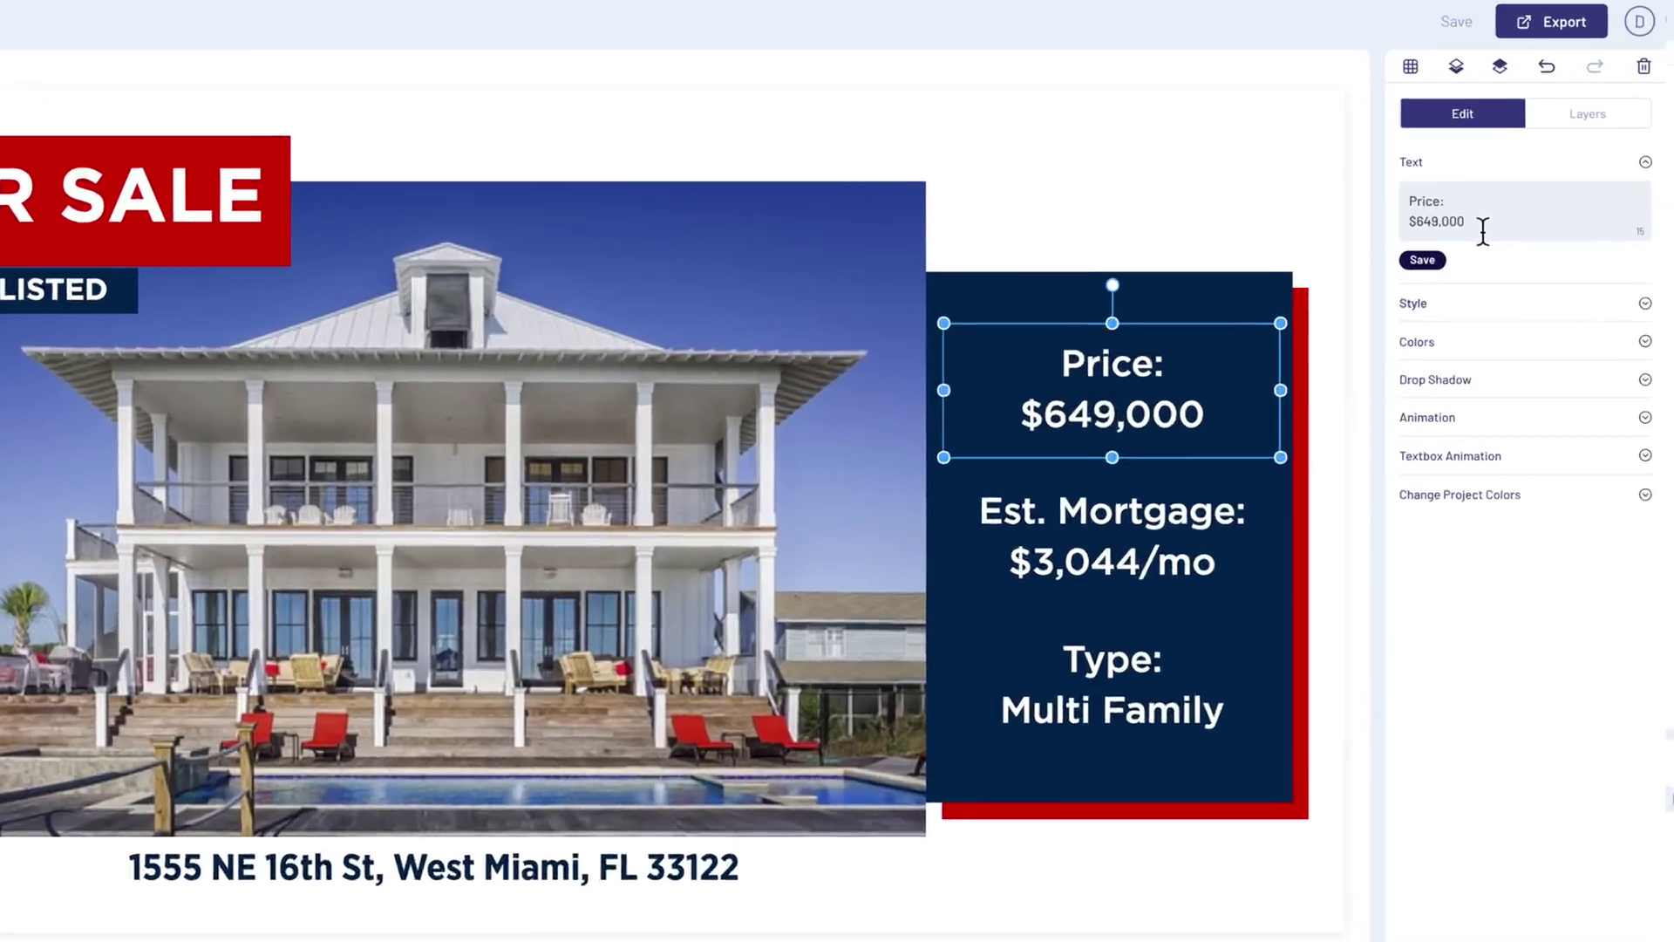
left_click_drag(1525, 169, 1489, 169)
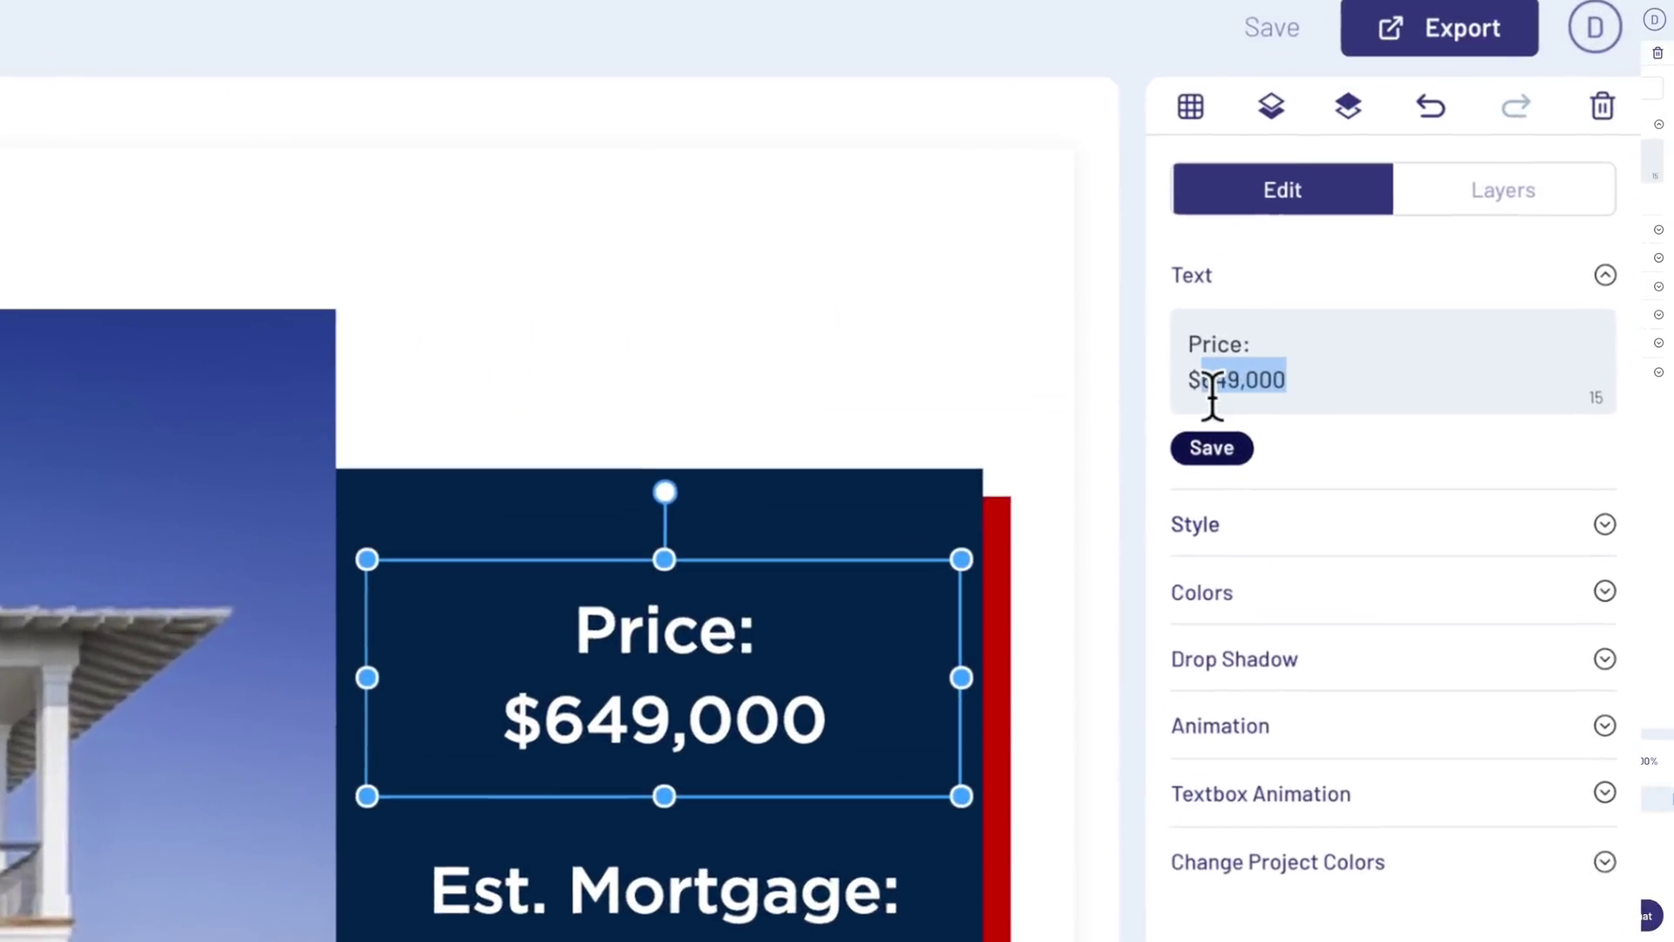
type("2,600")
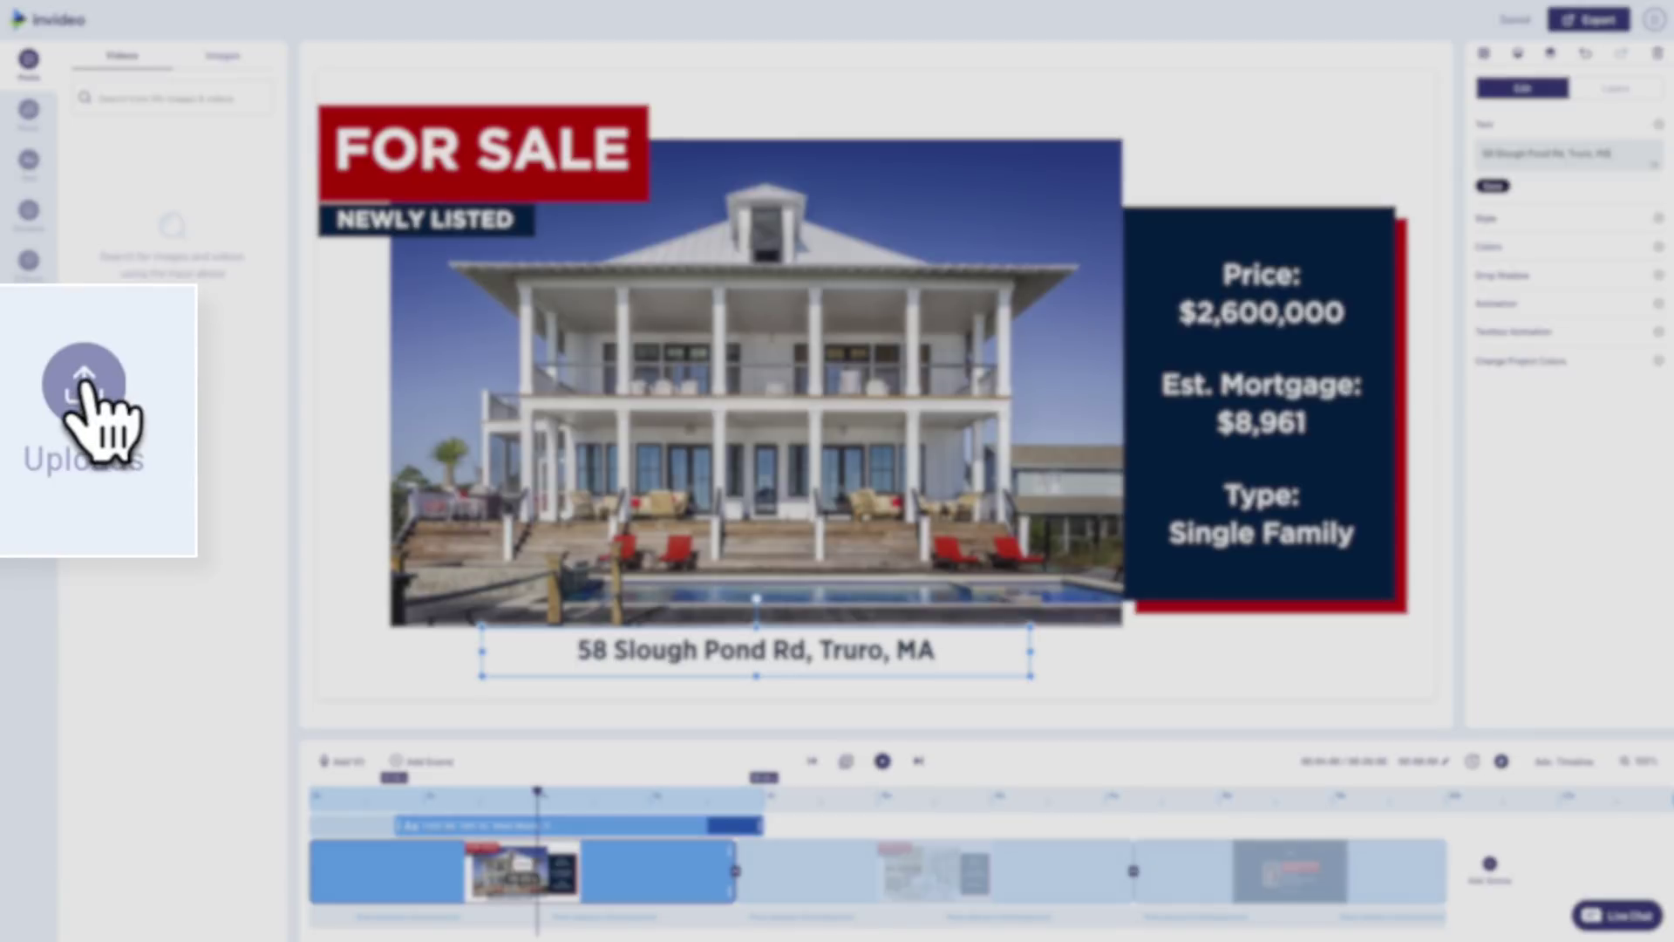
left_click(29, 413)
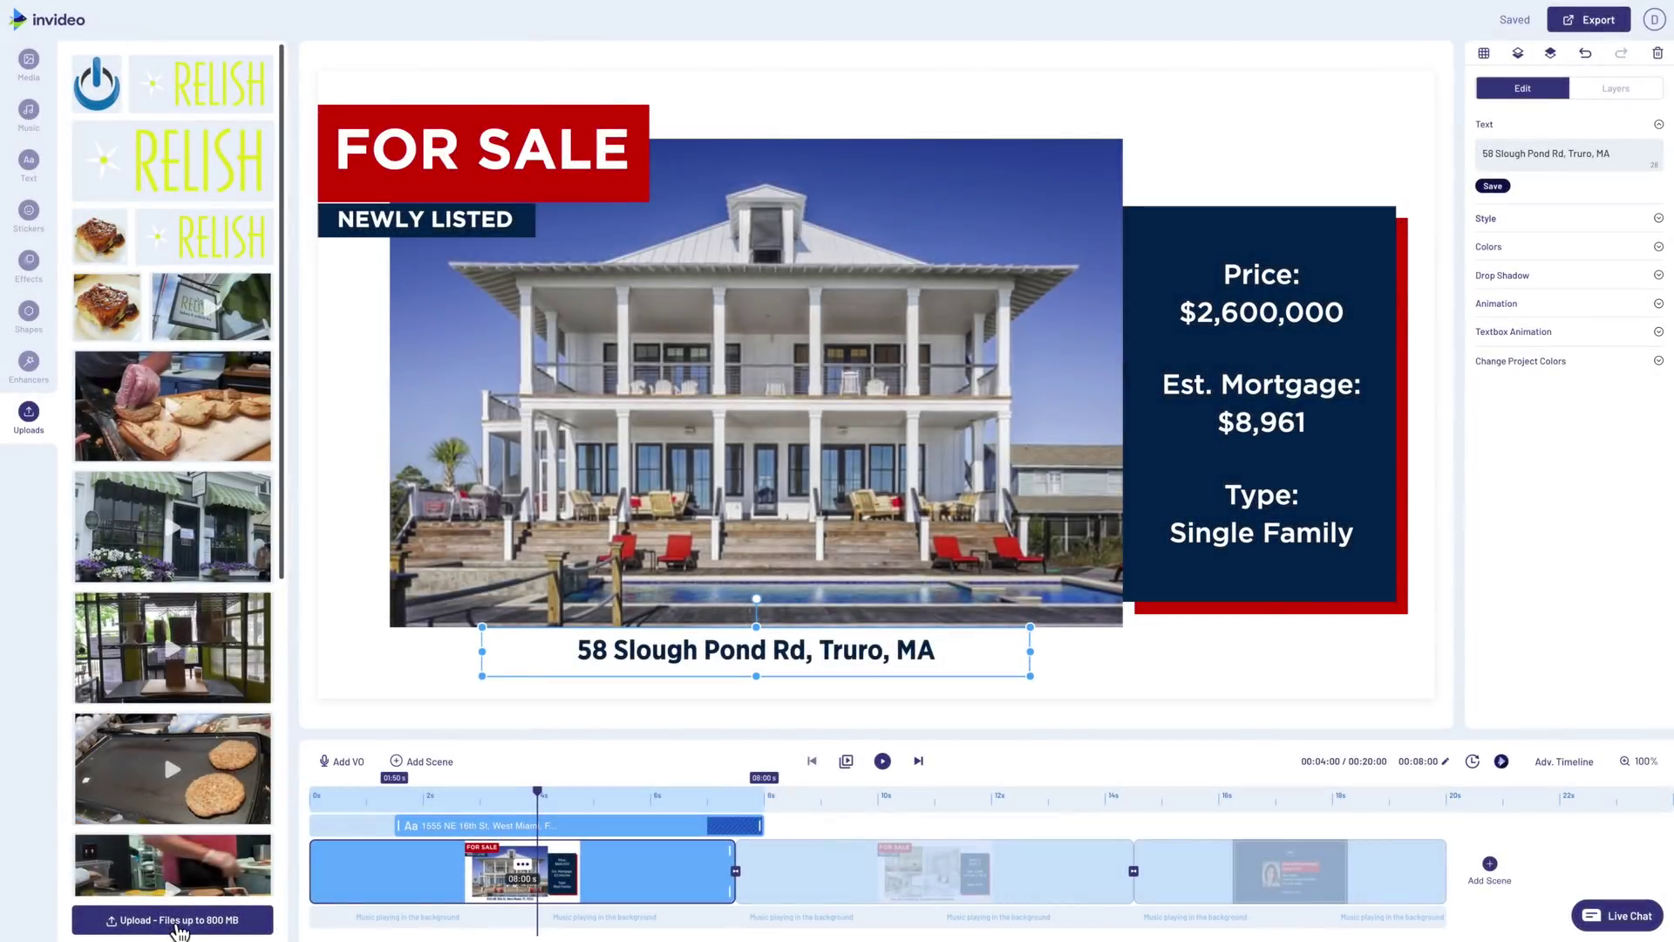
Upload all four listing photos from the desktop into Uploads
left_click(172, 920)
left_click(637, 213)
key("super+a")
key("Return")
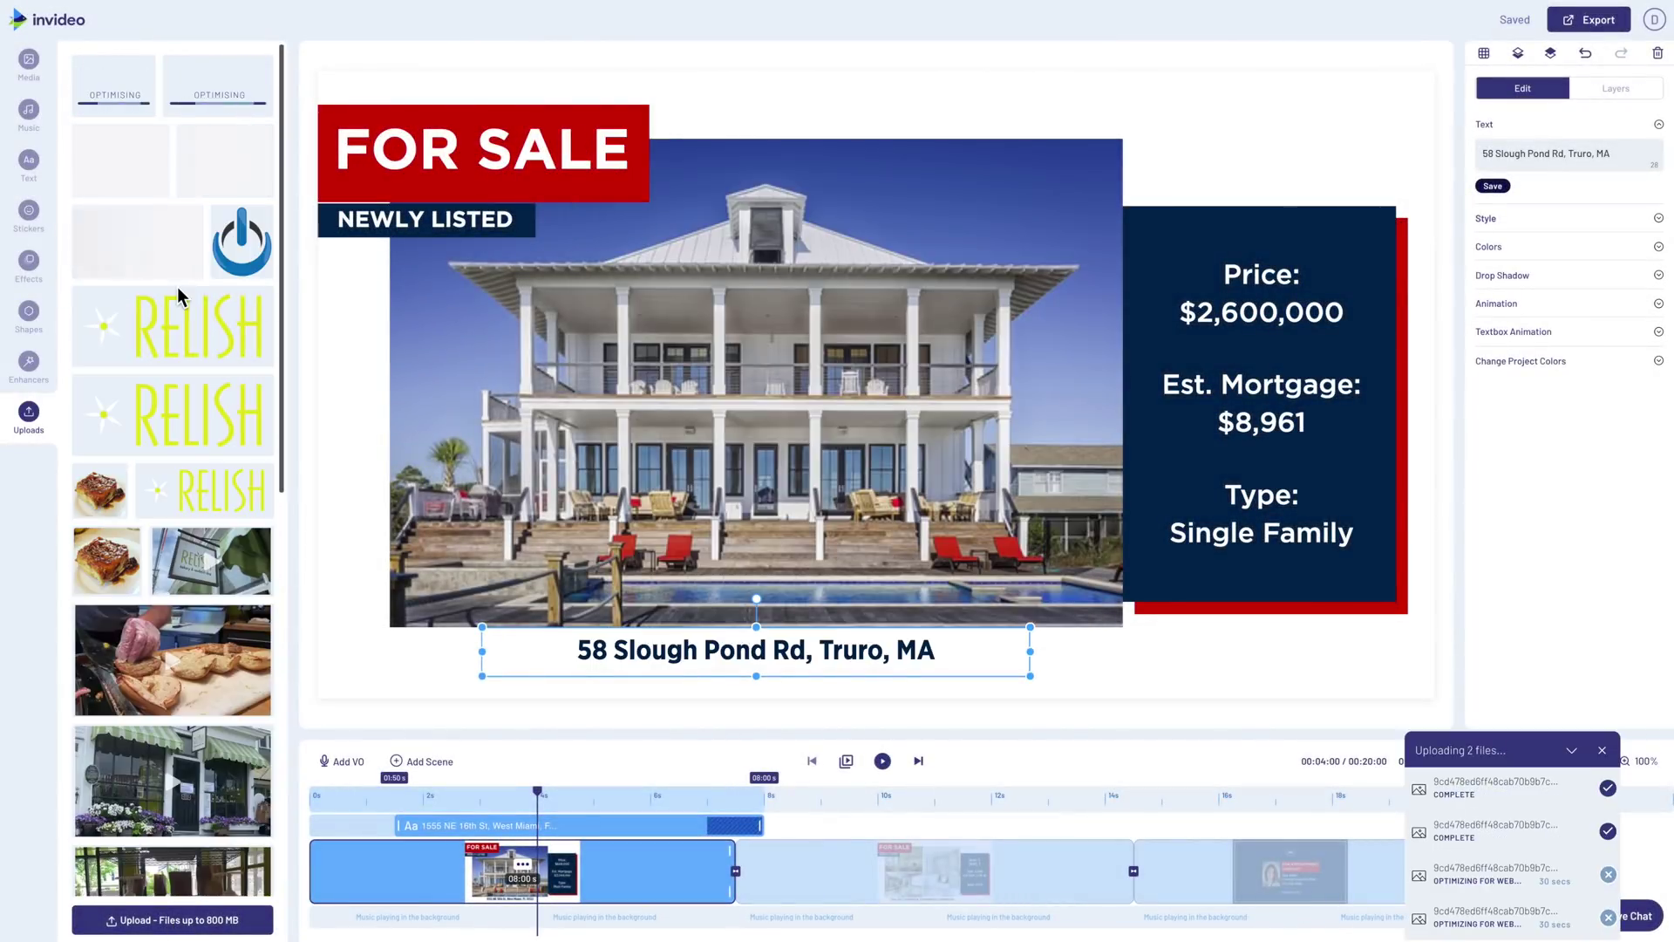
left_click(1598, 744)
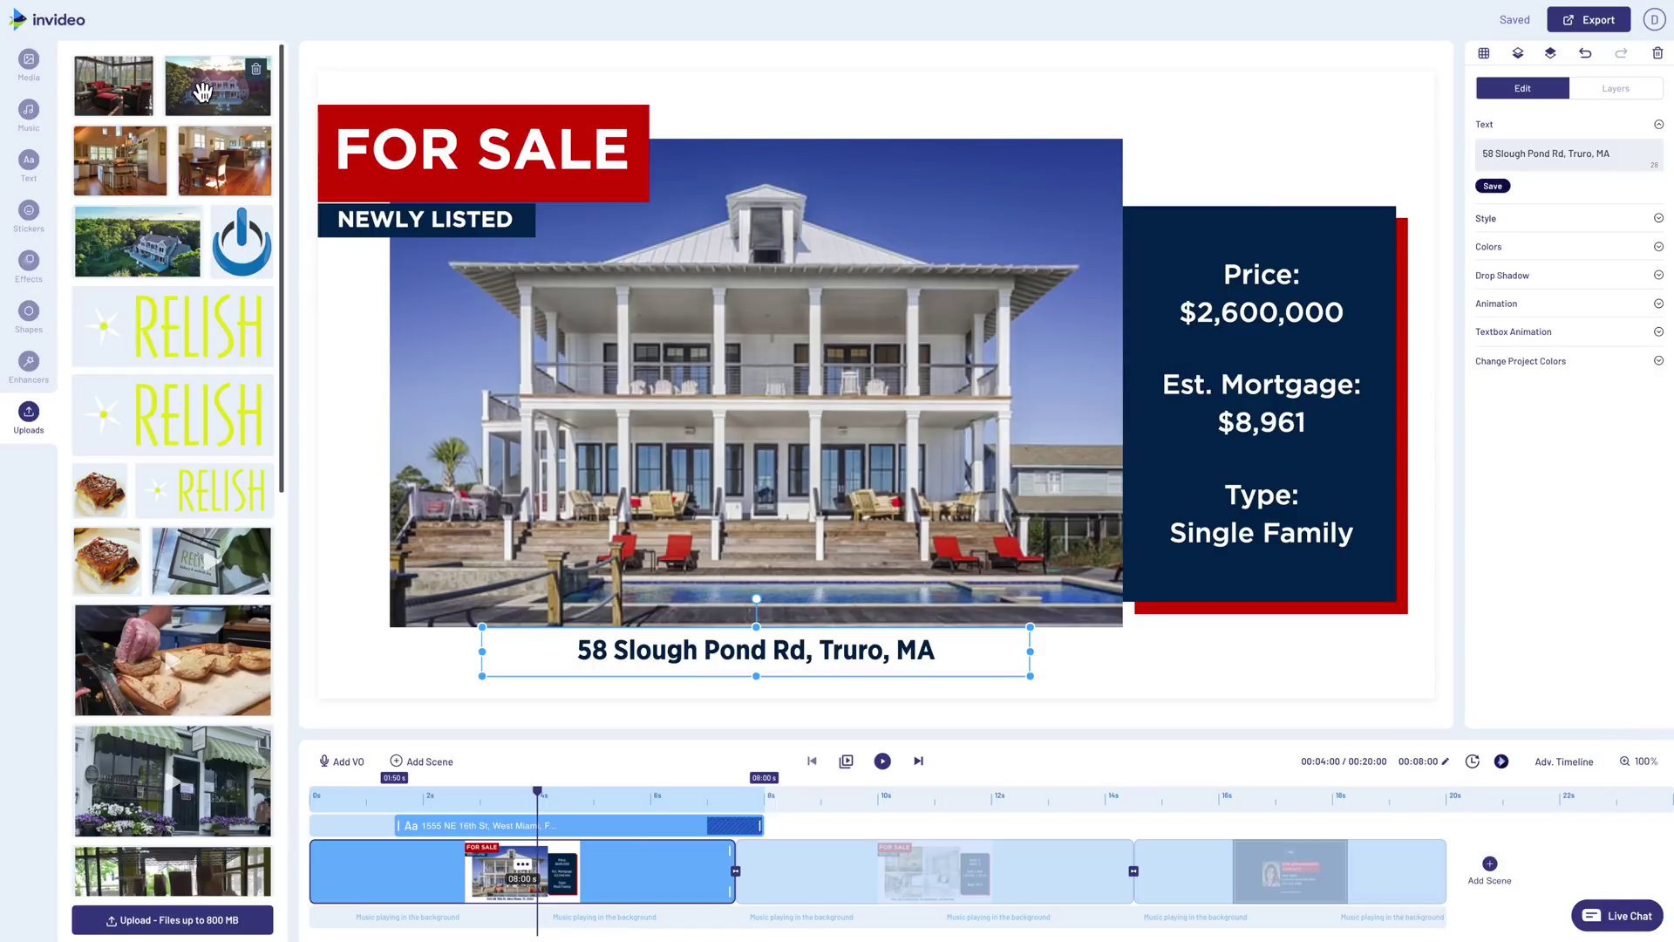
Replace scene one's house image and scene two's bathroom image with the uploaded photos
left_click_drag(203, 93, 615, 332)
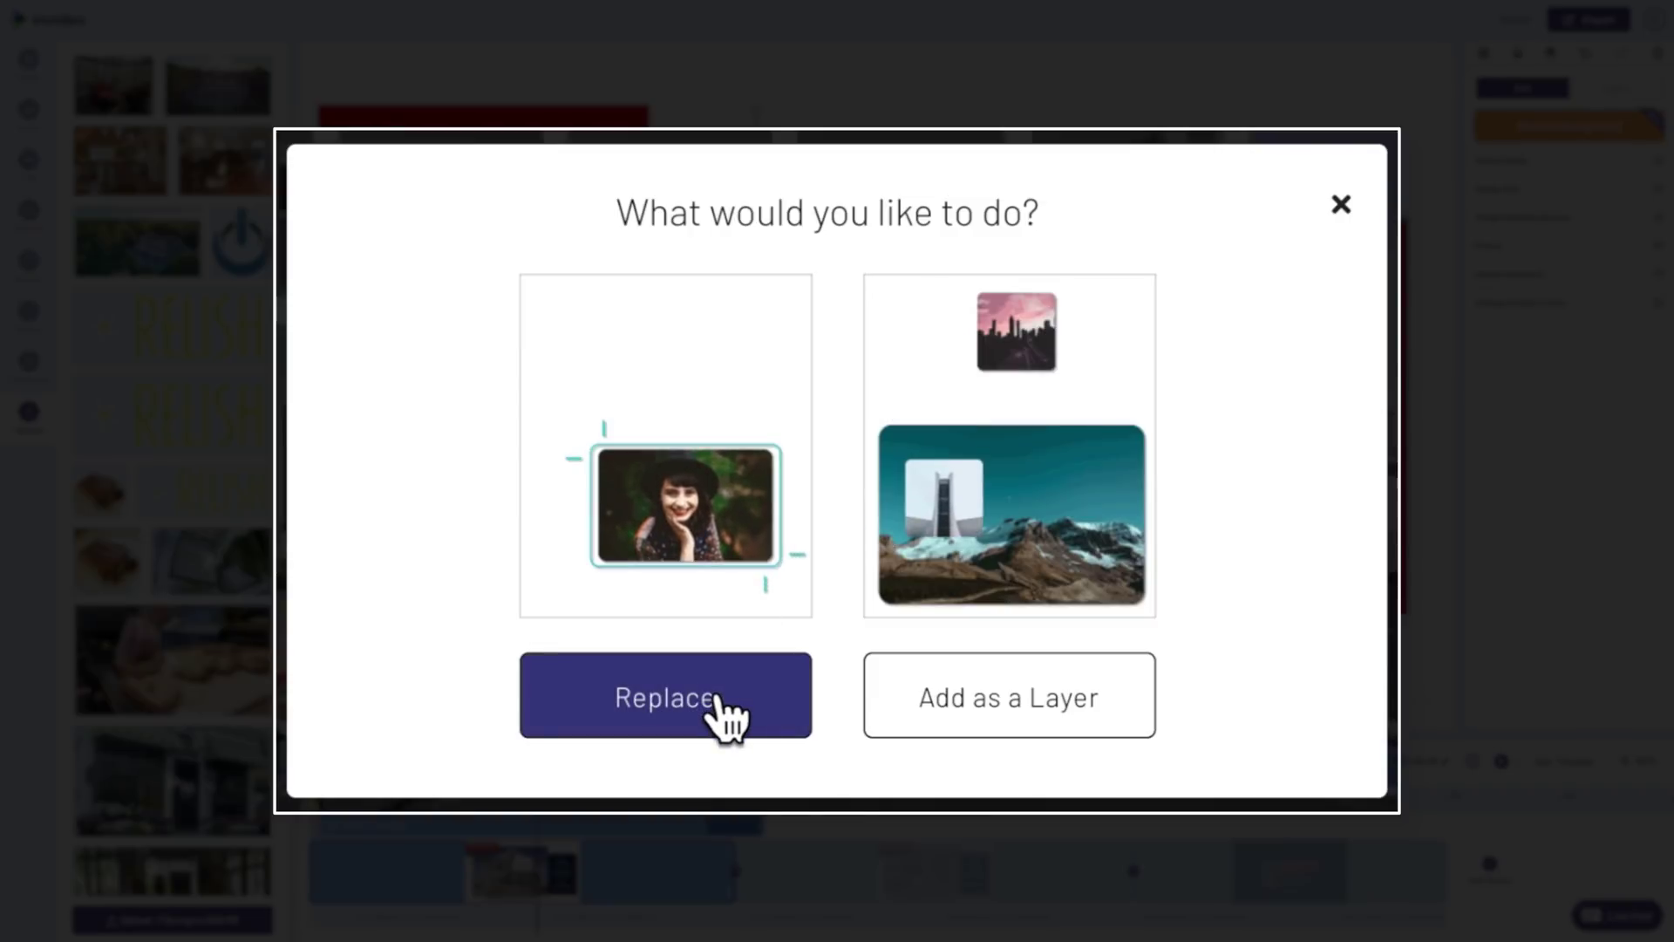
left_click(722, 716)
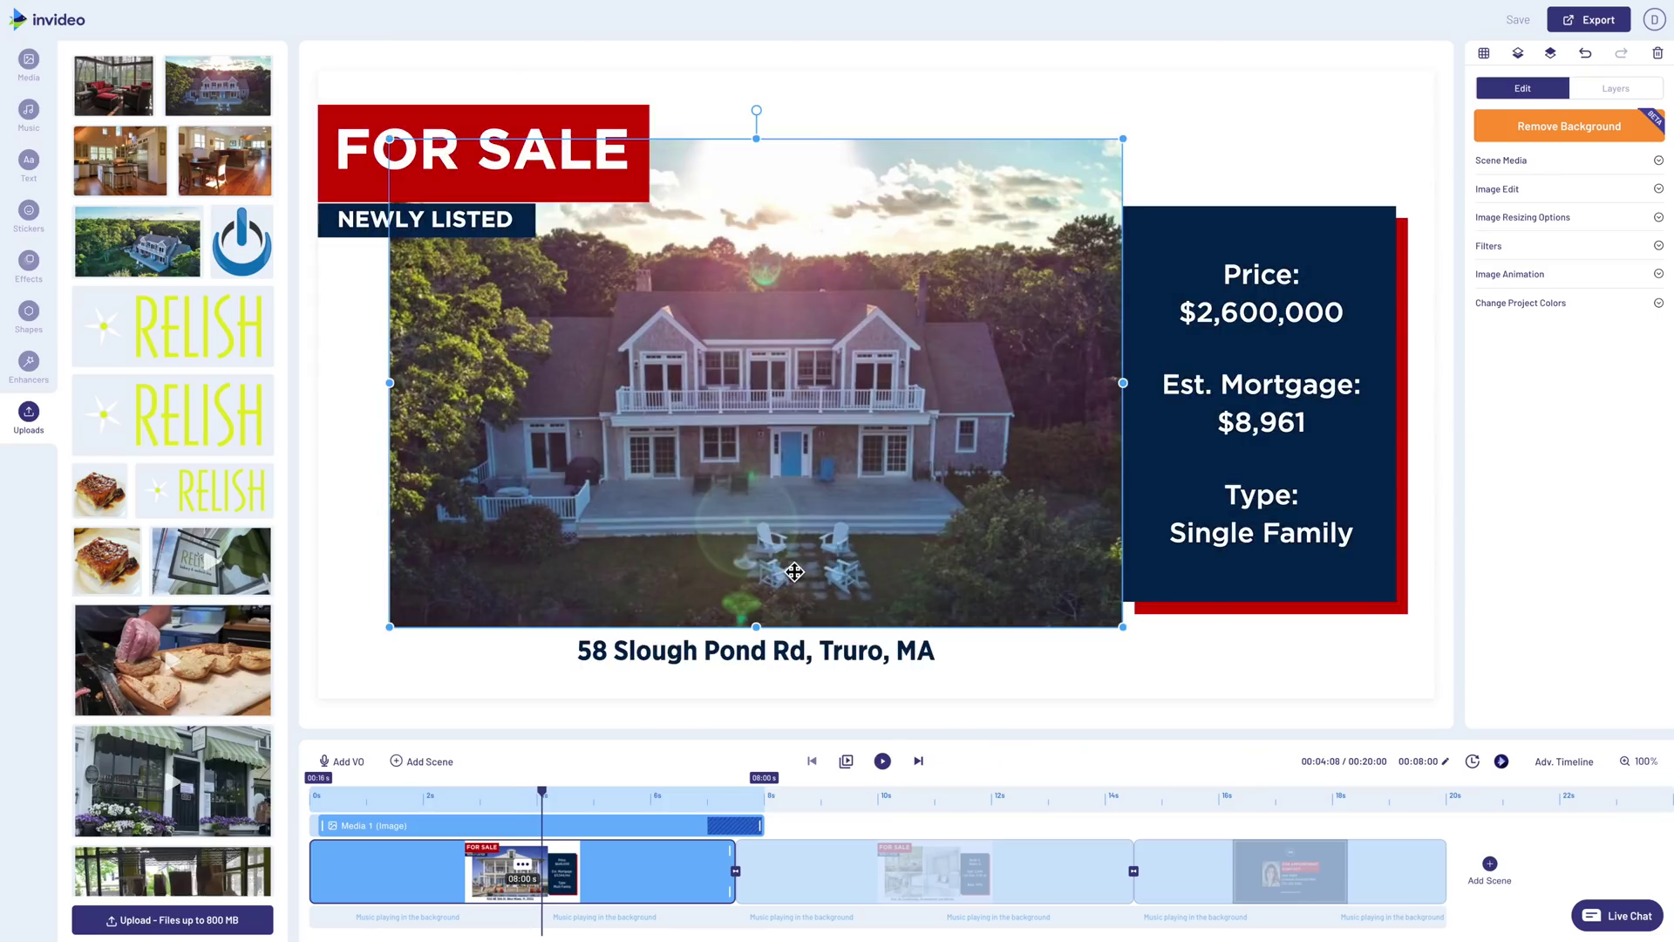
left_click(879, 872)
left_click(572, 262)
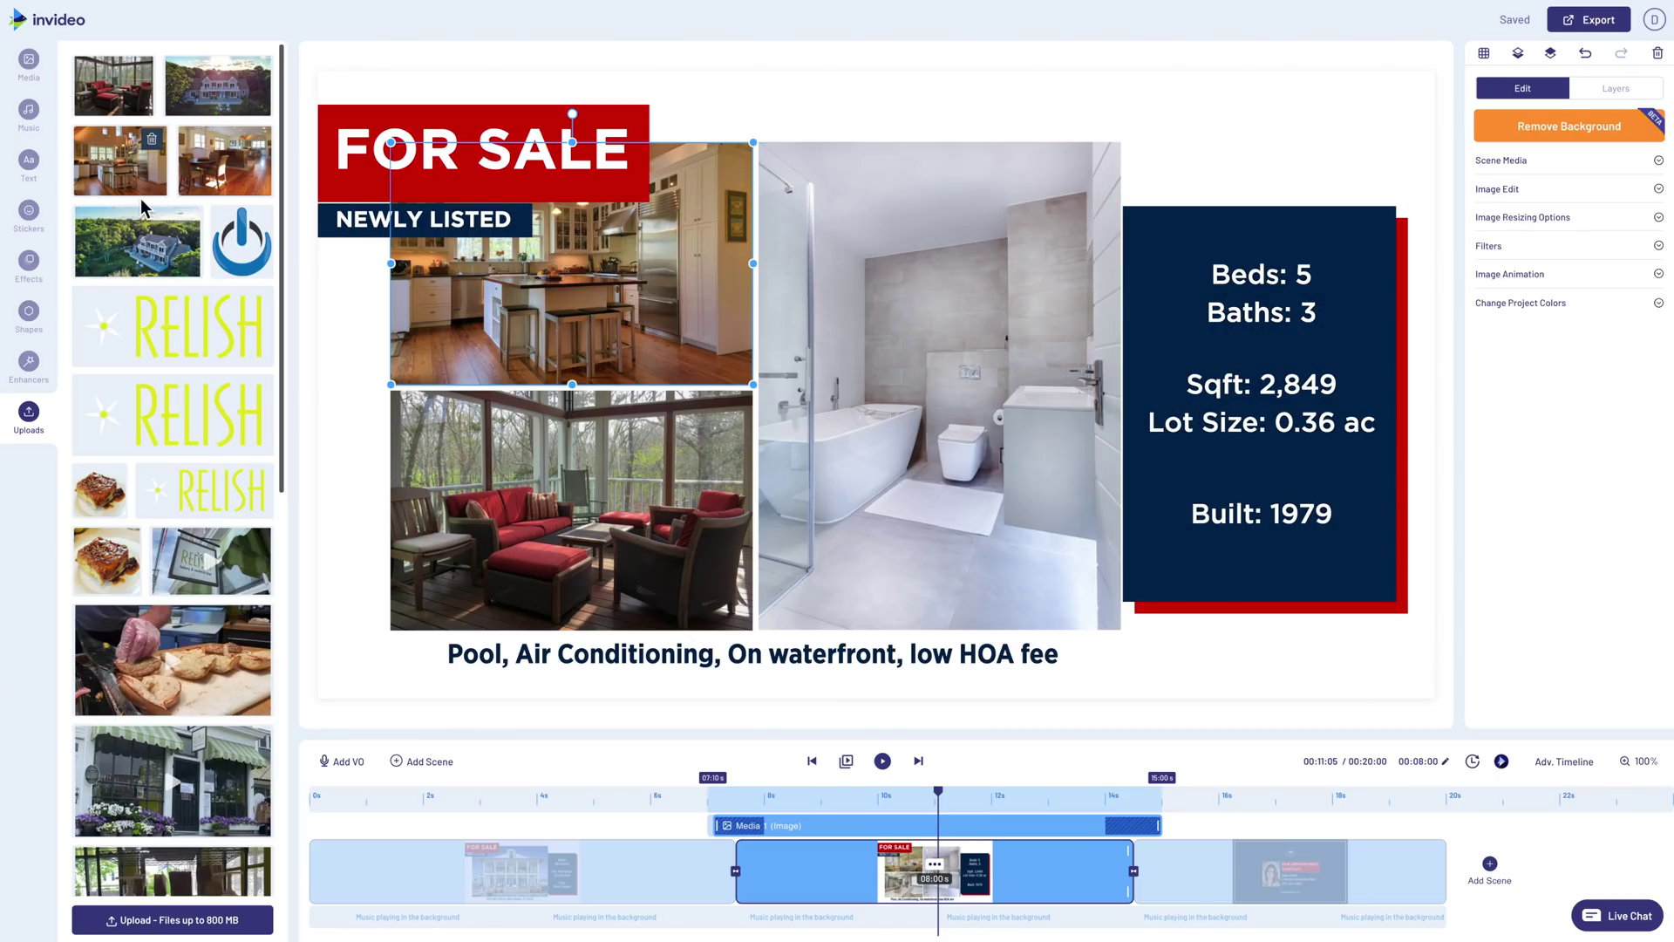
left_click_drag(142, 201, 872, 392)
left_click(761, 567)
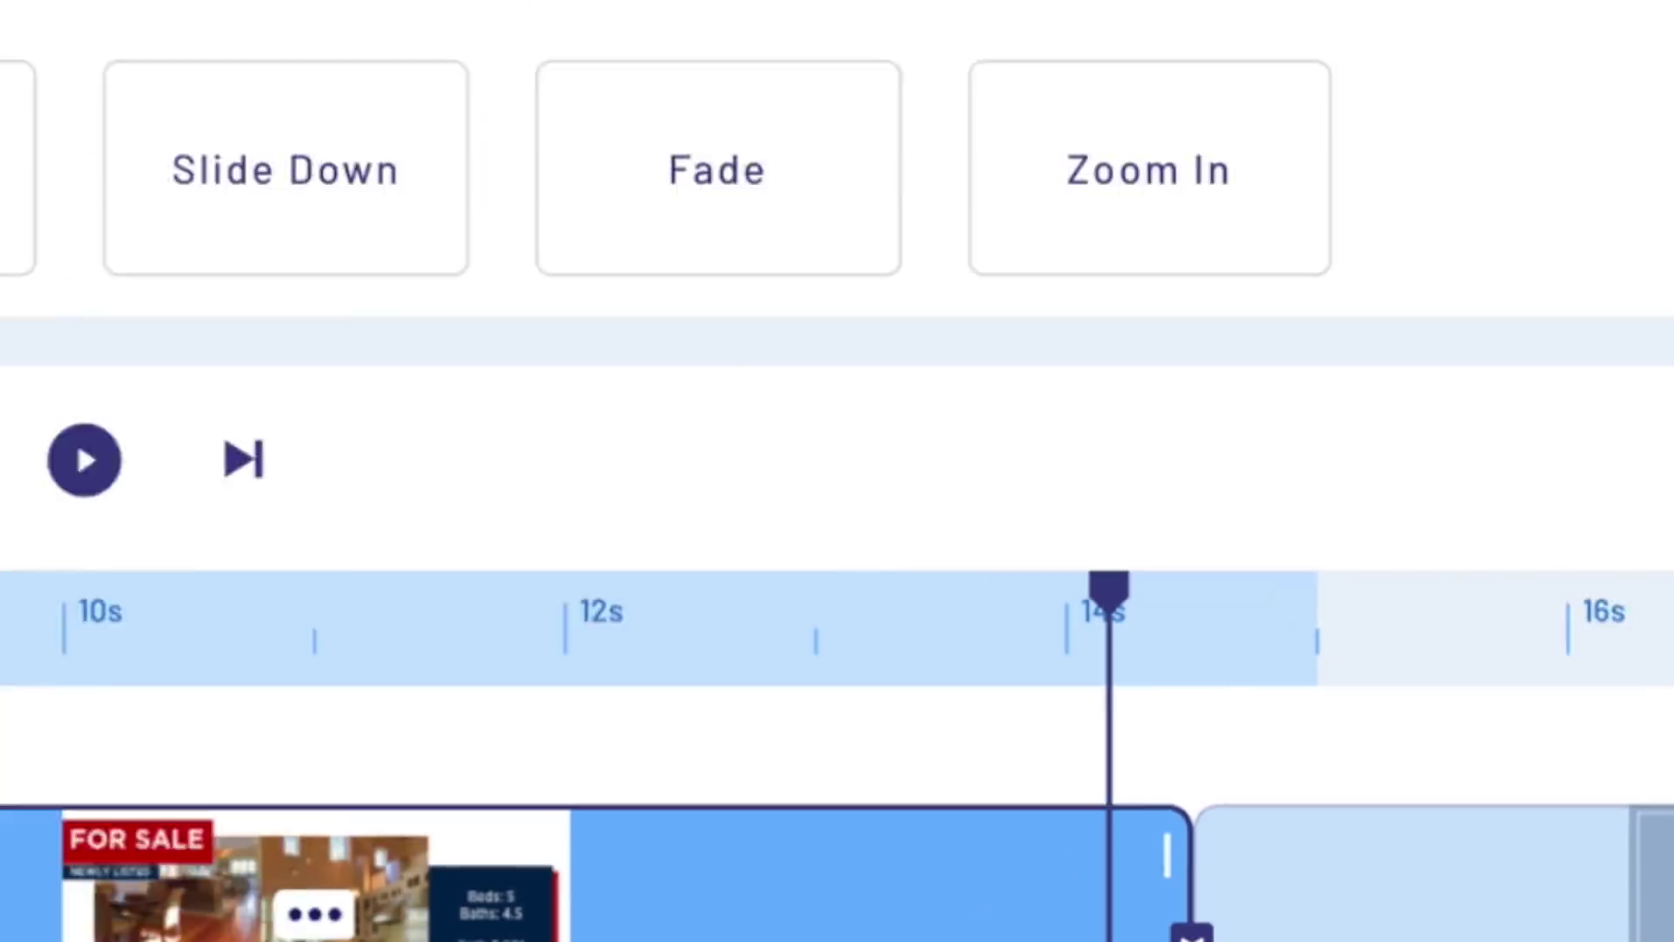
Browse the transitions grid for the cut between scenes 2 and 3, then view scene templates
scroll(1181, 561, "up", 5)
scroll(1170, 559, "down", 10)
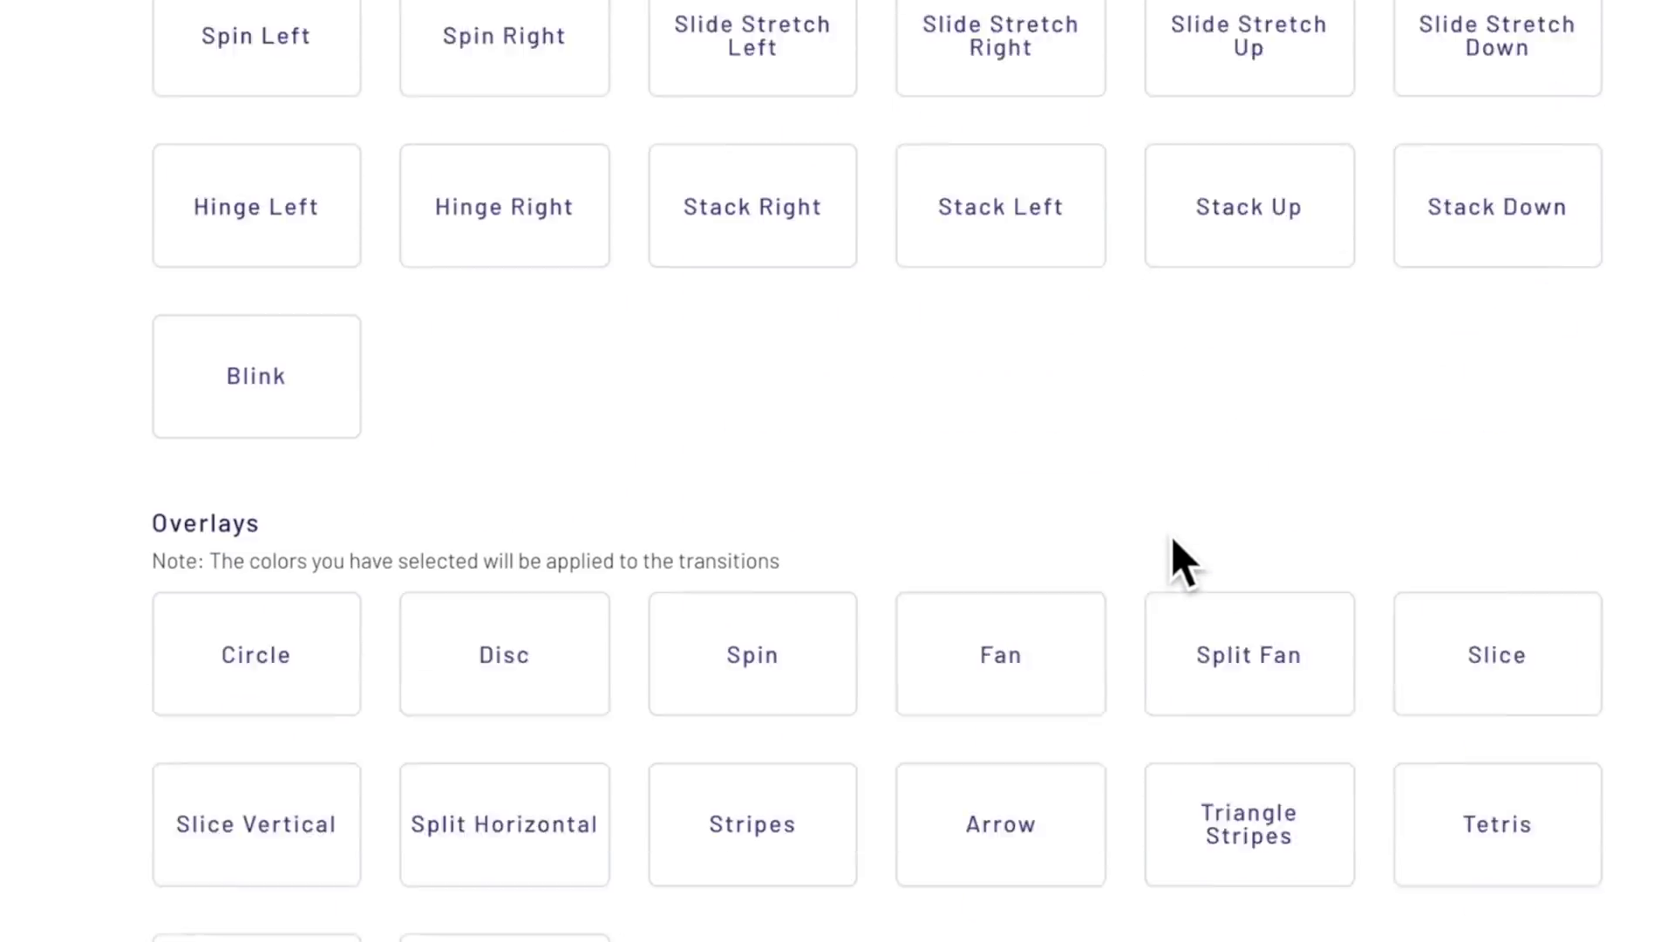
mouse_move(1014, 279)
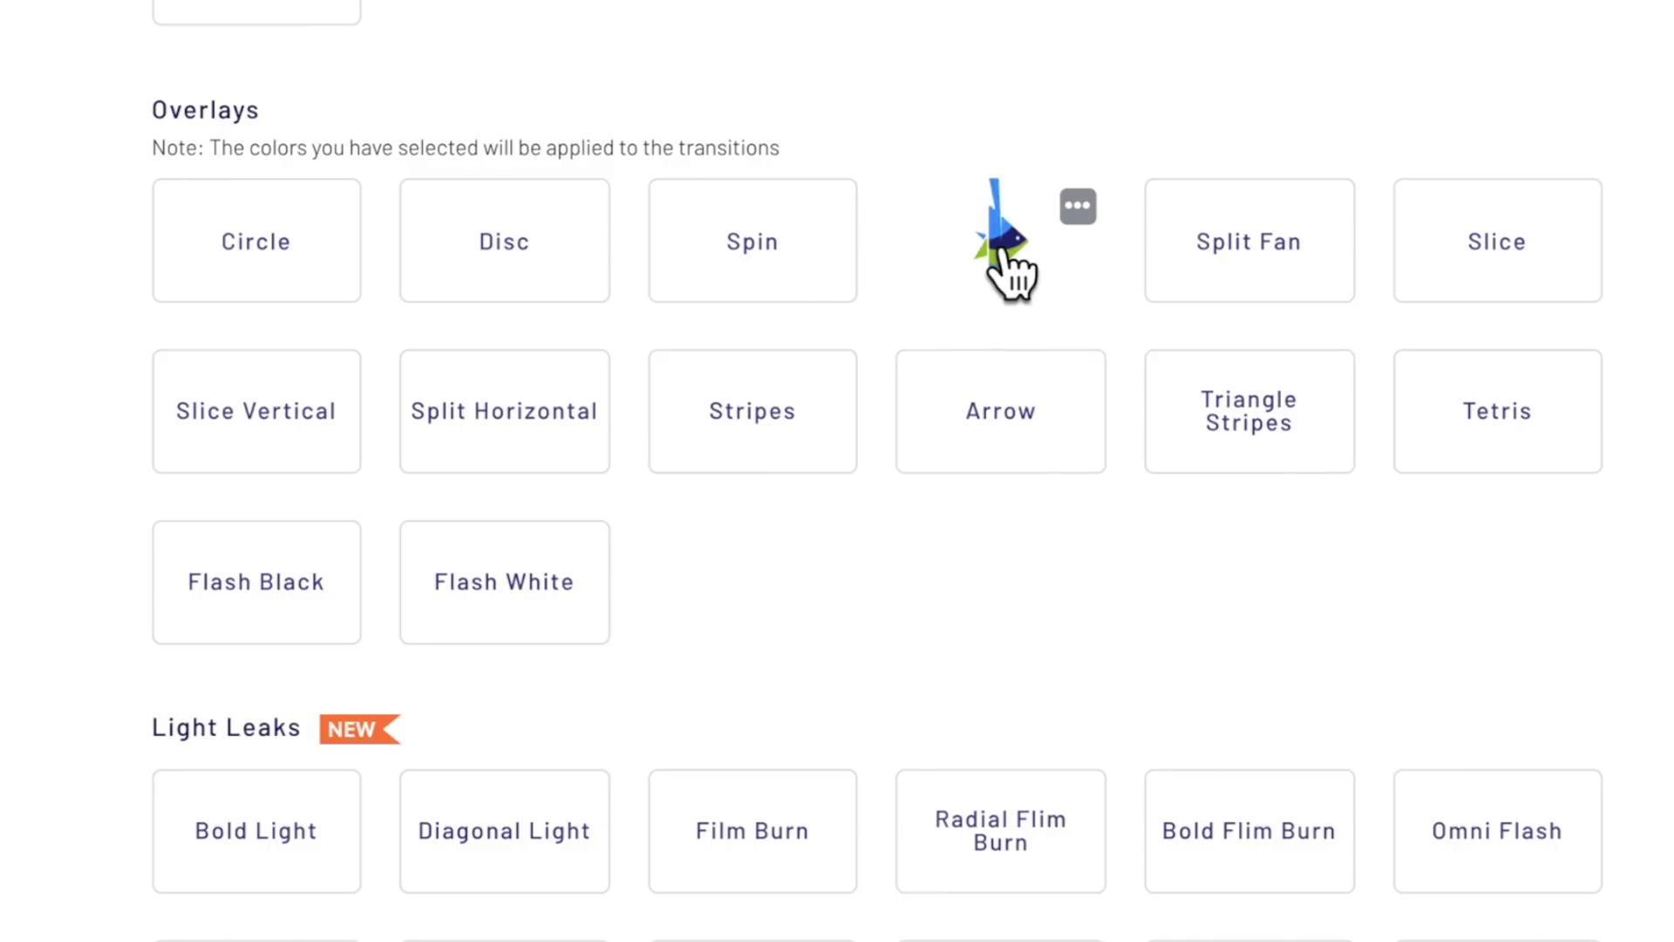
mouse_move(1180, 288)
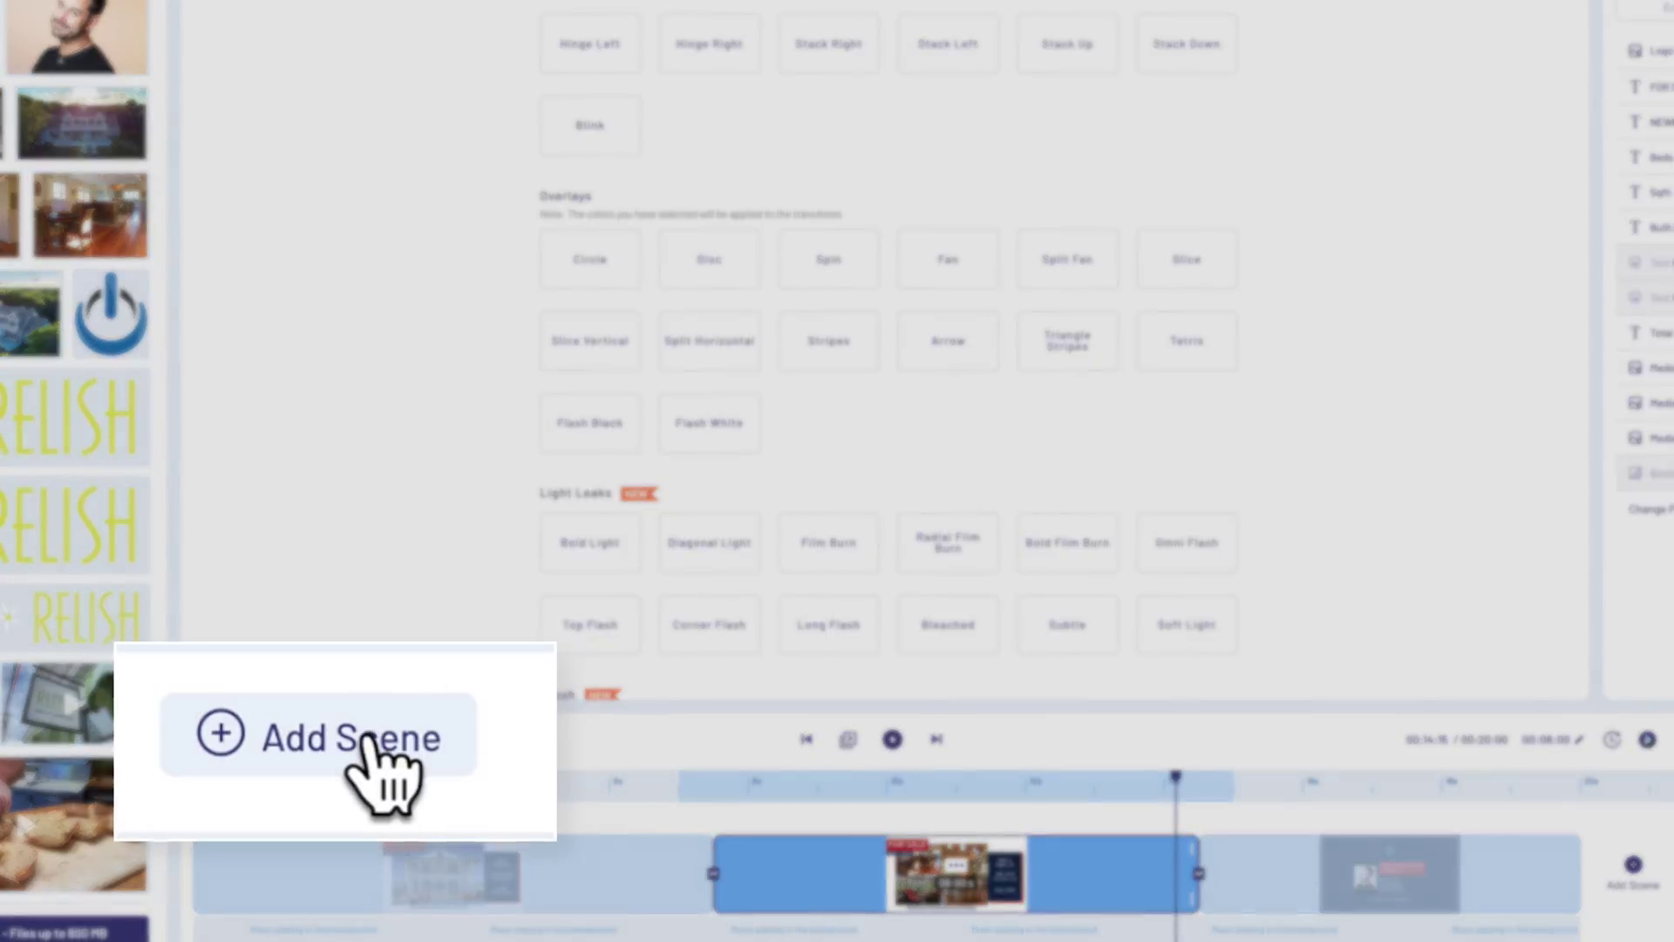
left_click(344, 739)
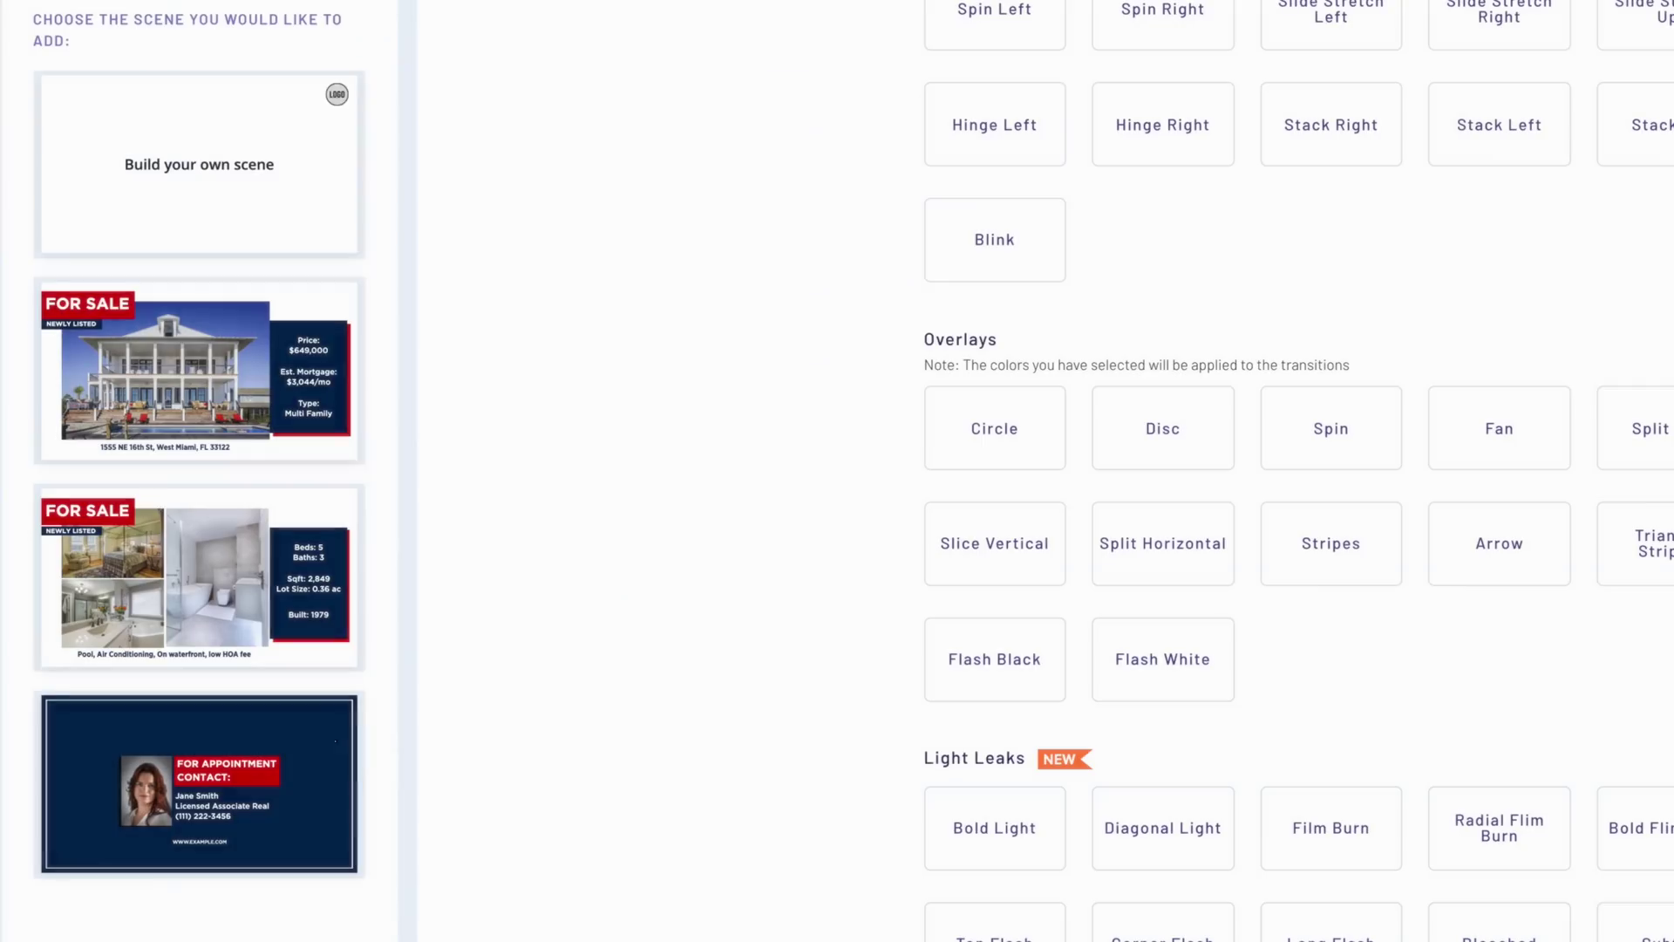
Check and close the Add VO voice-over options, returning to the second listing scene
mouse_move(96, 234)
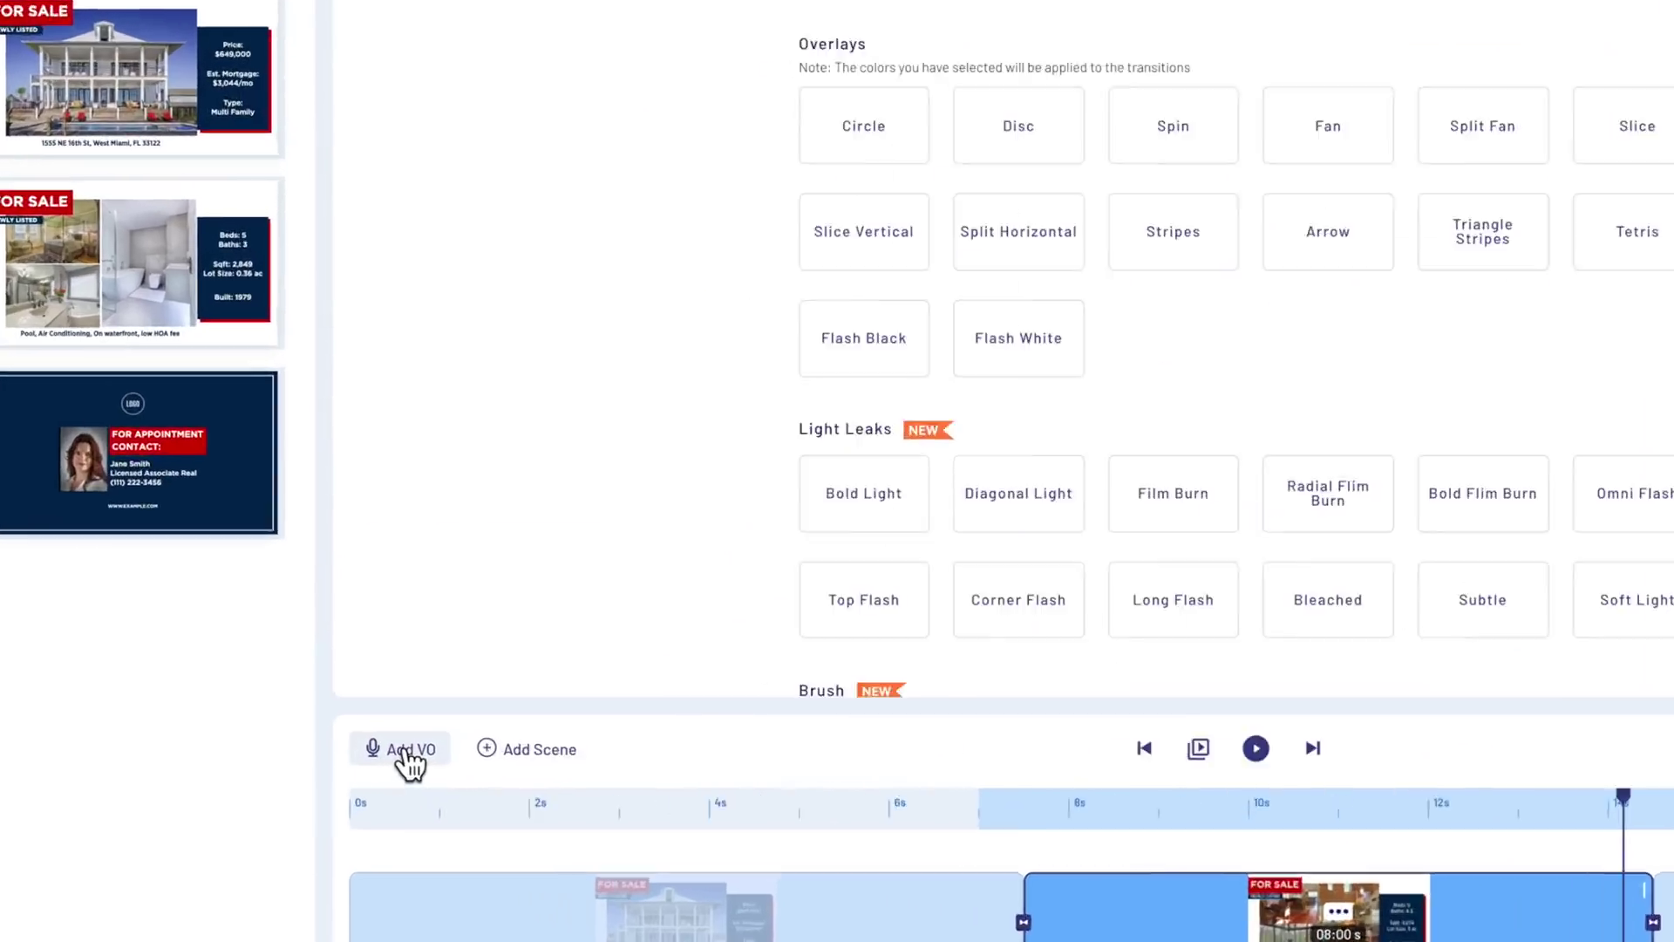
left_click(405, 750)
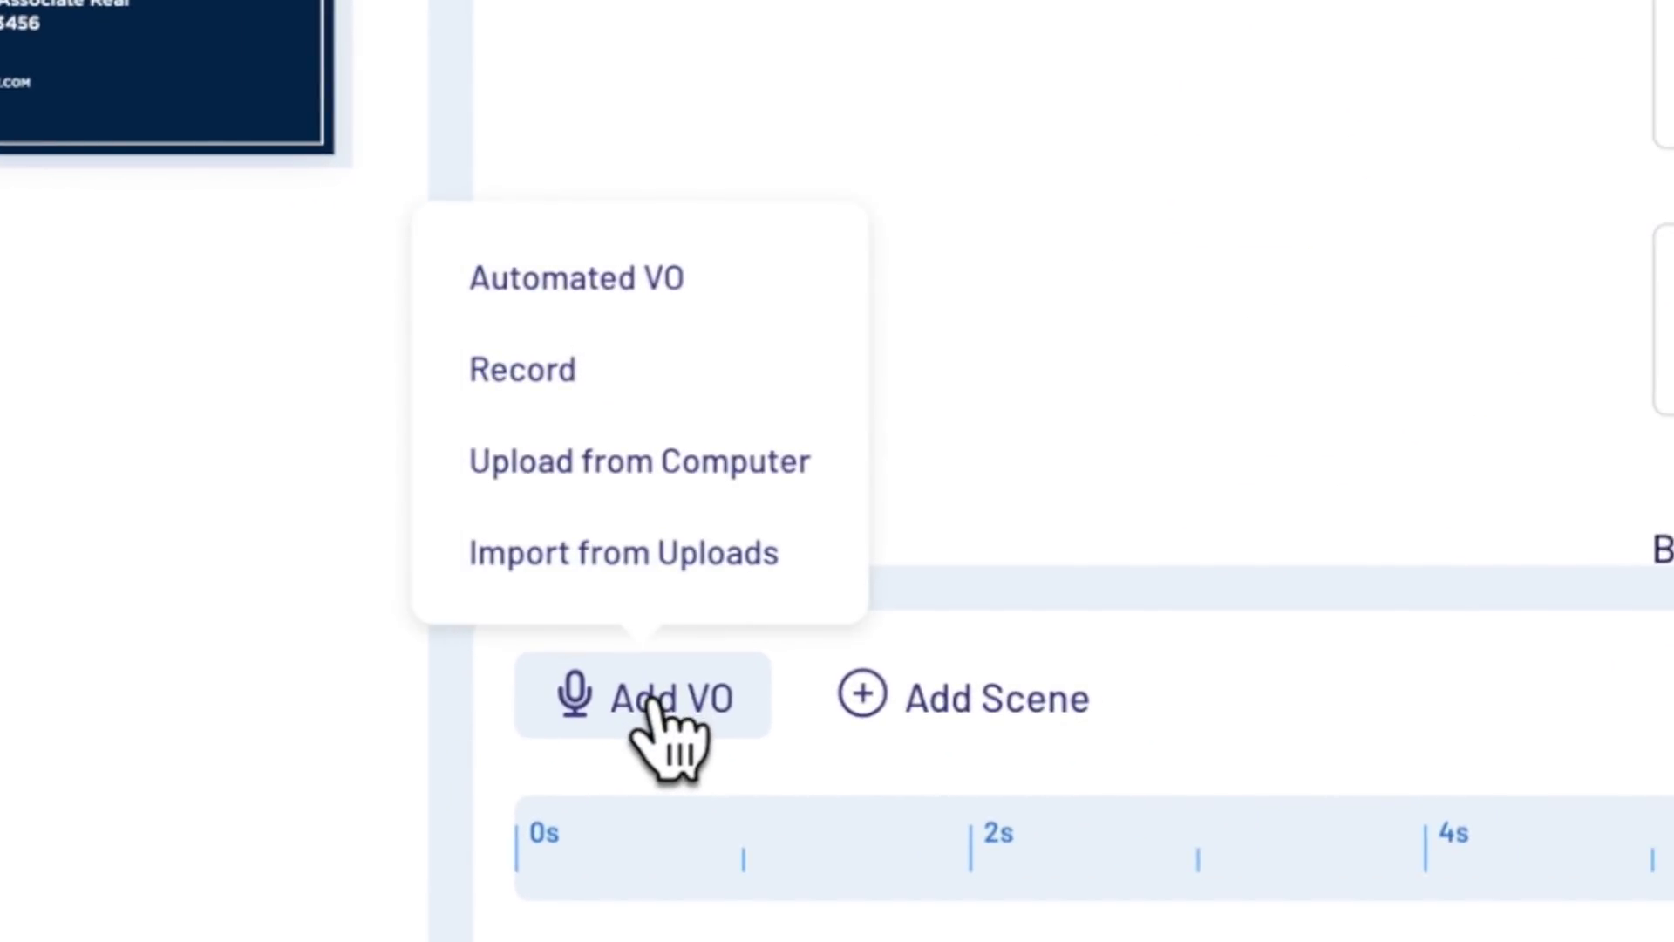
left_click(654, 702)
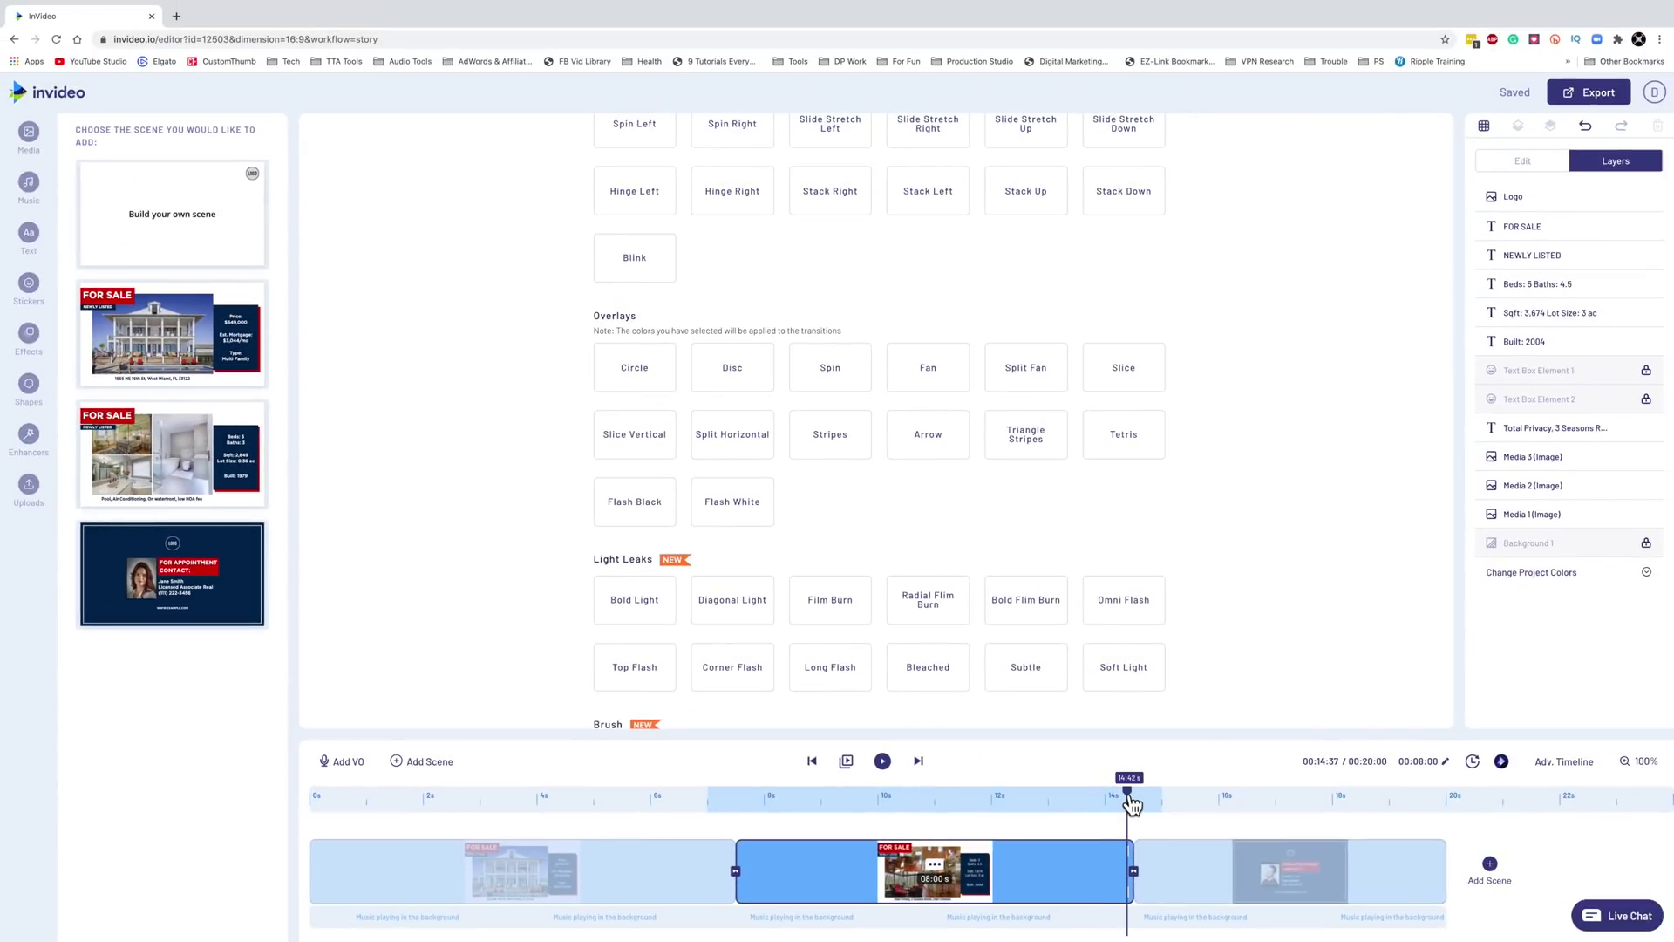
left_click(1047, 798)
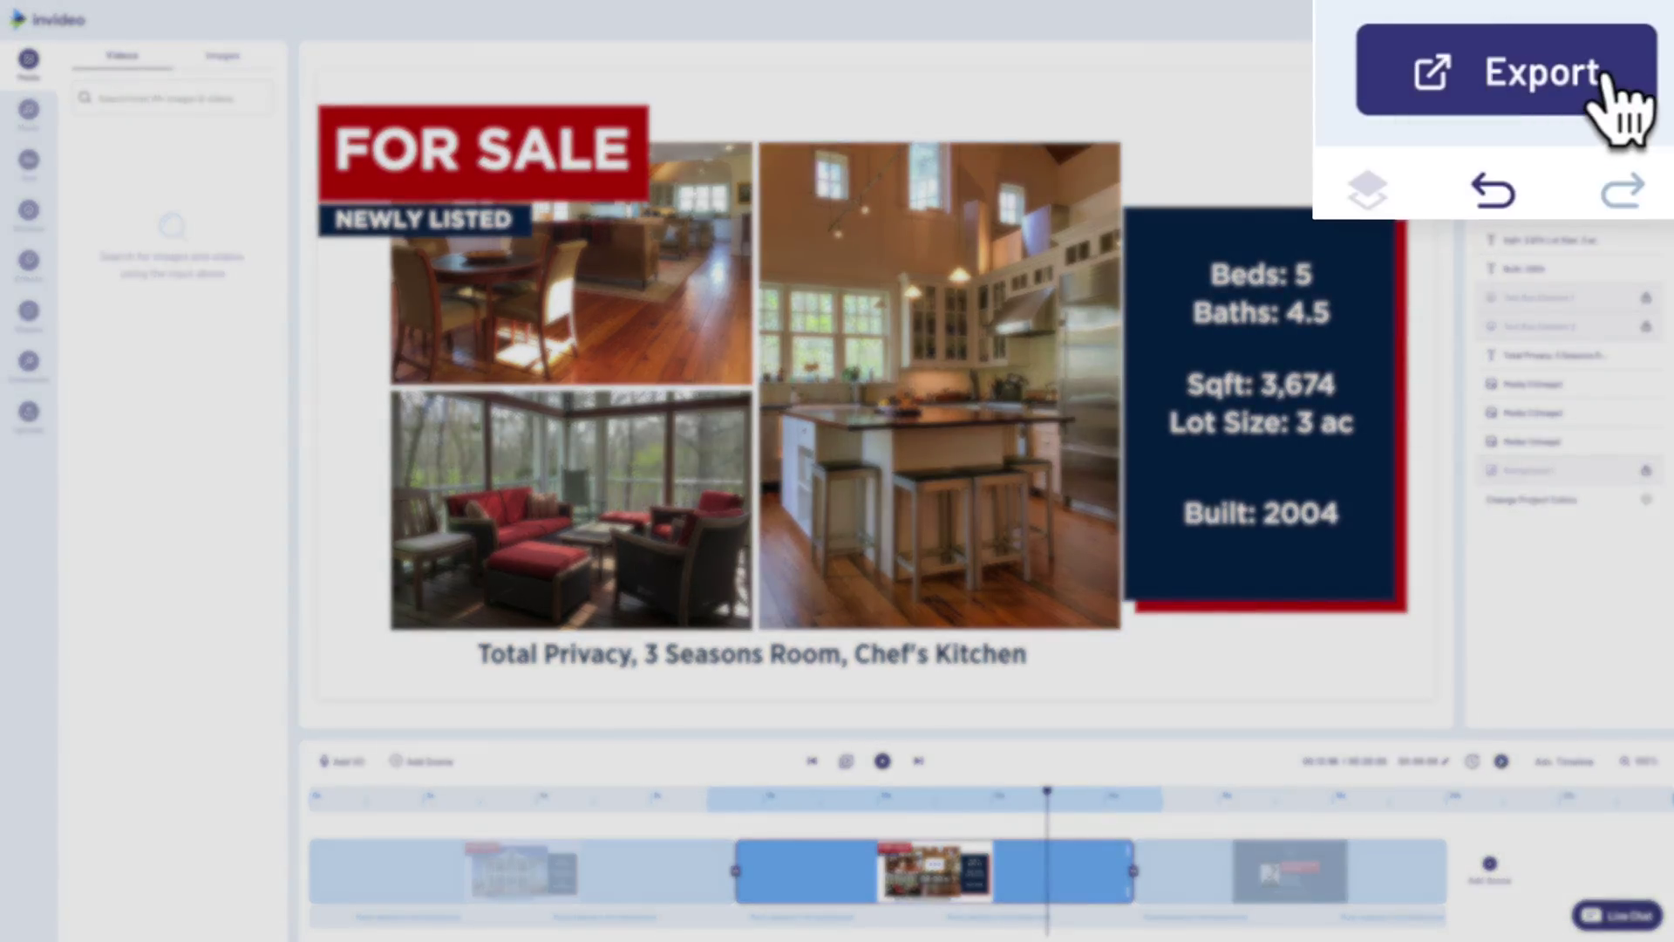
Export the listing video so it renders for 1080p download
left_click(1631, 87)
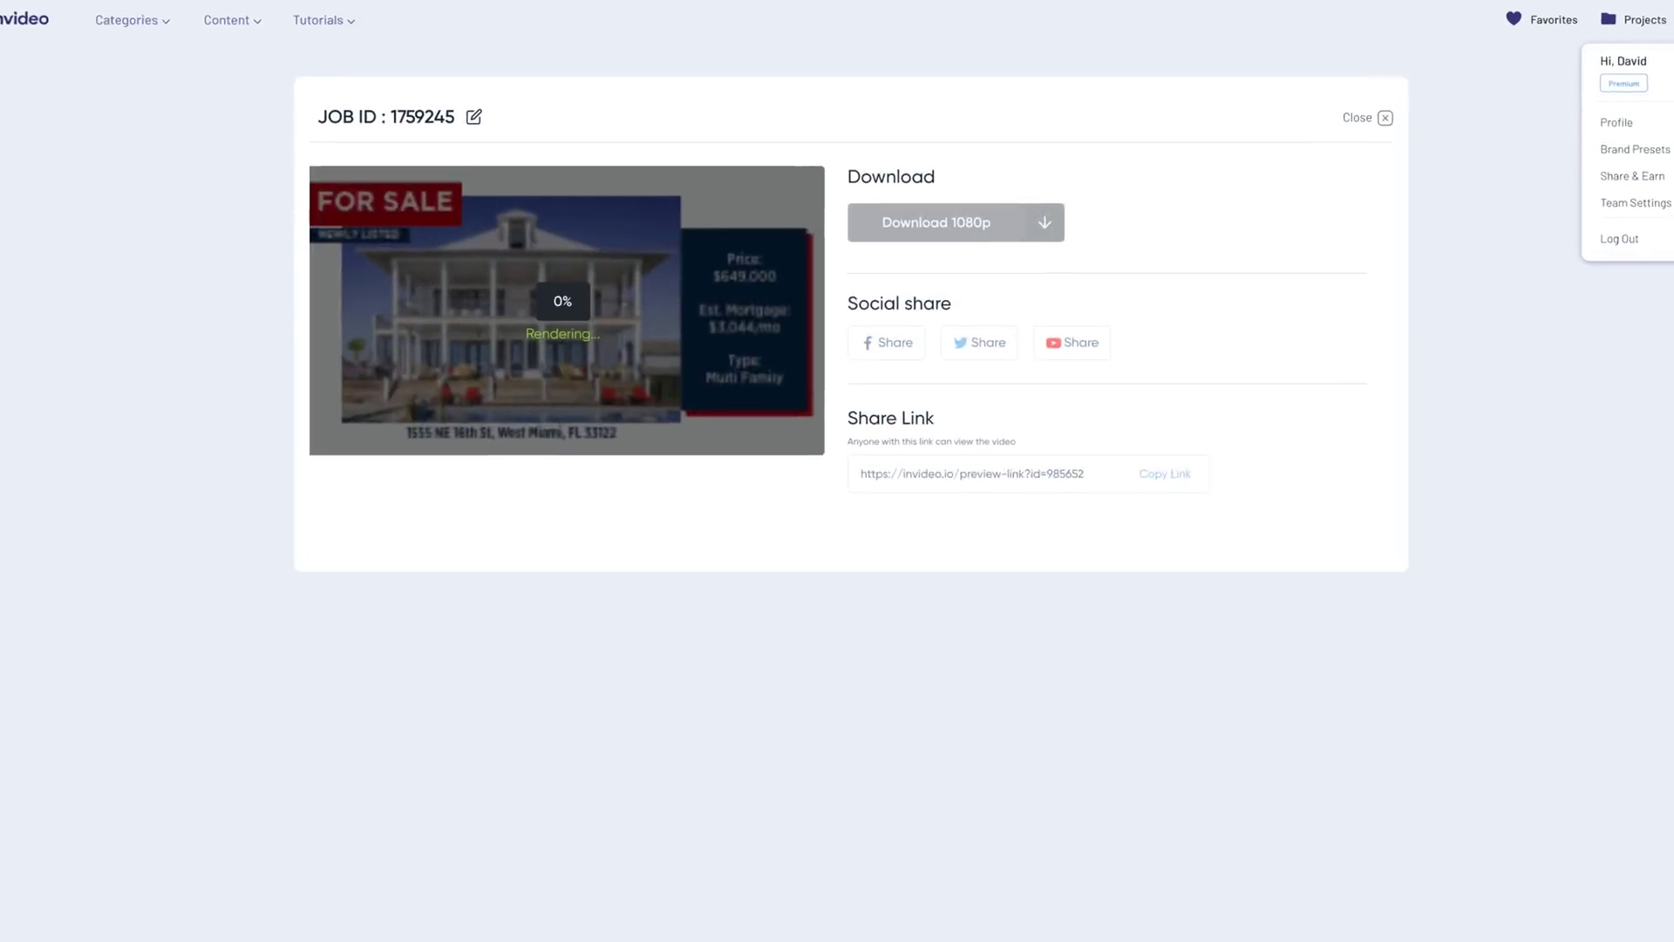